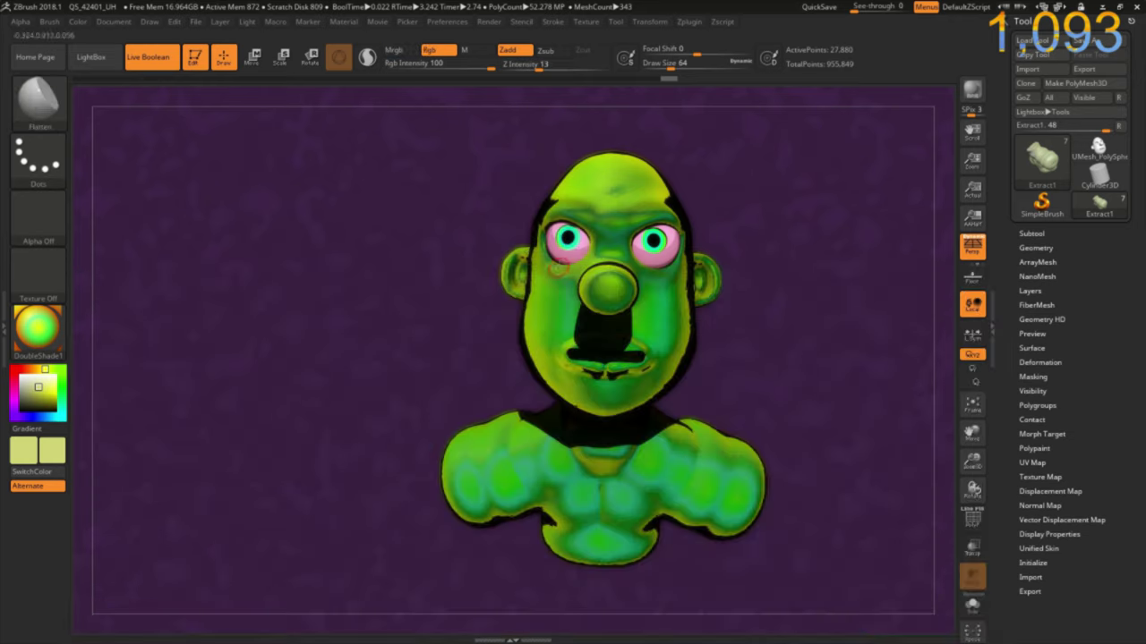
# Step: Flatten and smooth the chest and shoulders of the bust
pyautogui.moveTo(397, 384)
pyautogui.mouseDown()
pyautogui.moveTo(286, 334)
pyautogui.moveTo(269, 295)
pyautogui.mouseUp()
pyautogui.scroll(-1, 287, 334)
pyautogui.scroll(1, 563, 65)
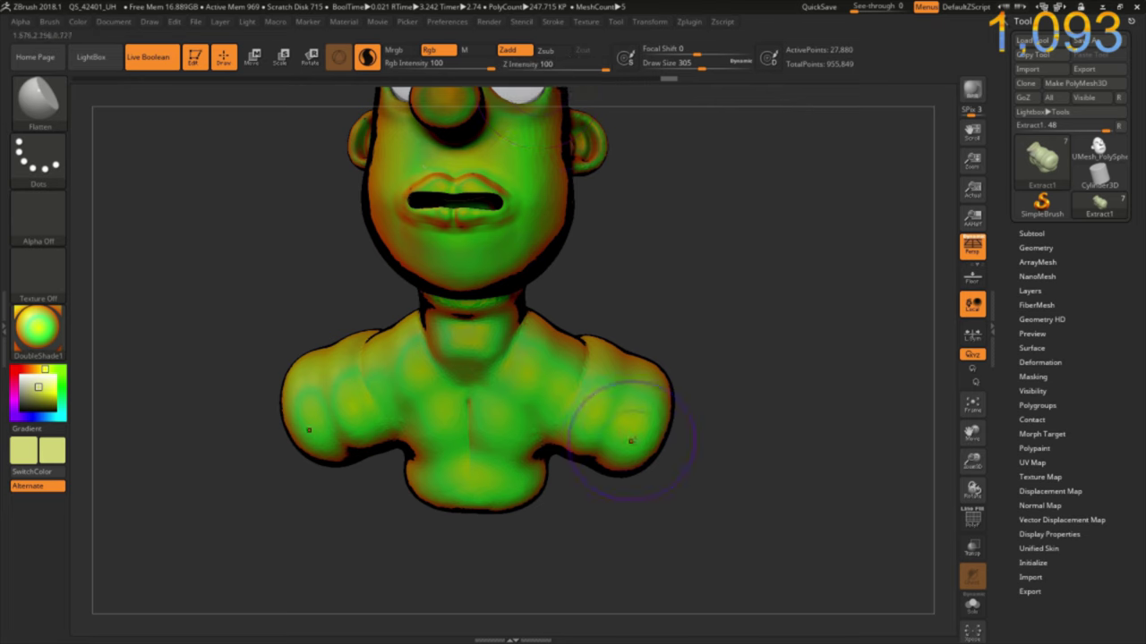
pyautogui.moveTo(631, 440); pyautogui.dragTo(525, 414)
pyautogui.moveTo(560, 492)
pyautogui.mouseDown()
pyautogui.moveTo(549, 460)
pyautogui.moveTo(614, 599)
pyautogui.moveTo(611, 536)
pyautogui.mouseUp()
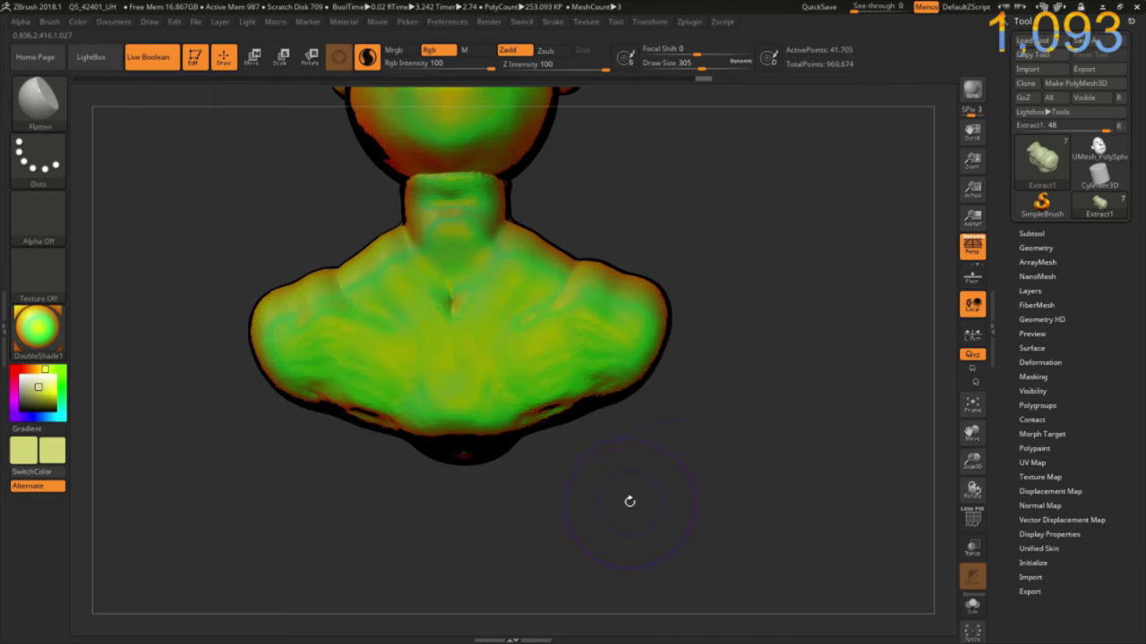
# Step: Smooth the bumps on the lower torso, then start a turntable recording with Ctrl+Shift+T
pyautogui.moveTo(636, 488); pyautogui.dragTo(573, 376)
pyautogui.moveTo(541, 459)
pyautogui.keyDown('shift'); pyautogui.mouseDown()
pyautogui.moveTo(617, 385)
pyautogui.moveTo(466, 510)
pyautogui.mouseUp(); pyautogui.keyUp('shift')
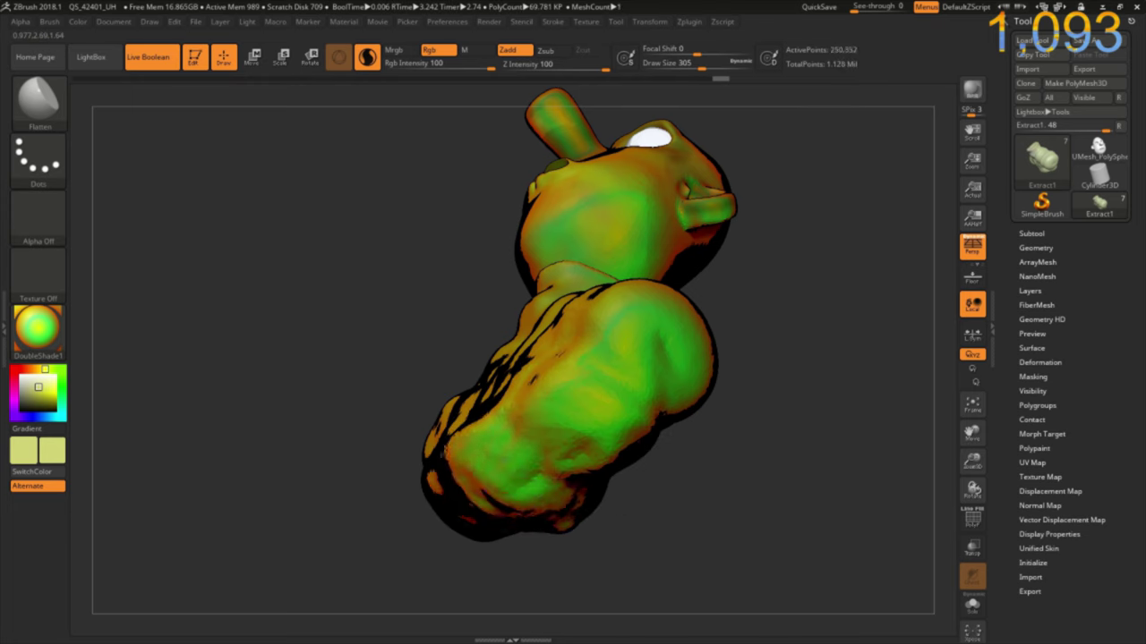
pyautogui.moveTo(665, 516)
pyautogui.mouseDown()
pyautogui.moveTo(678, 498)
pyautogui.moveTo(708, 510)
pyautogui.moveTo(733, 457)
pyautogui.moveTo(665, 450)
pyautogui.moveTo(606, 417)
pyautogui.mouseUp()
pyautogui.hotkey('ctrl', 'shift', 't')
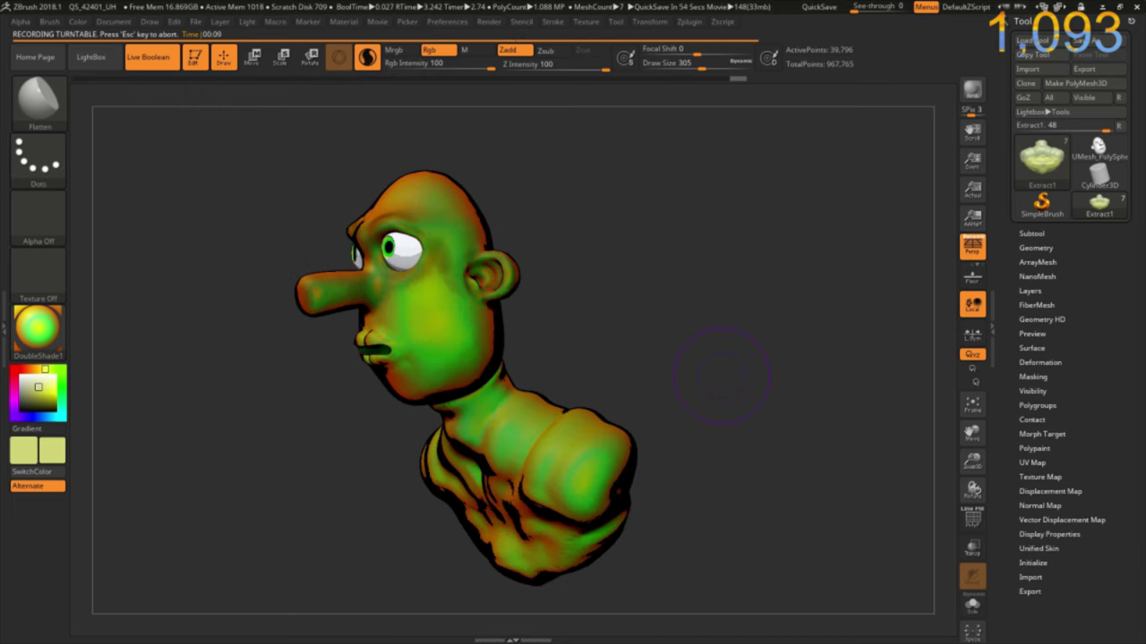
# Step: Rotate the masked torso with Transpose Move so it points straight down
pyautogui.moveTo(722, 376)
pyautogui.mouseDown()
pyautogui.moveTo(266, 429)
pyautogui.moveTo(424, 358)
pyautogui.mouseUp()
pyautogui.moveTo(320, 398)
pyautogui.mouseDown()
pyautogui.moveTo(281, 378)
pyautogui.moveTo(305, 424)
pyautogui.moveTo(259, 327)
pyautogui.mouseUp()
pyautogui.press('w')
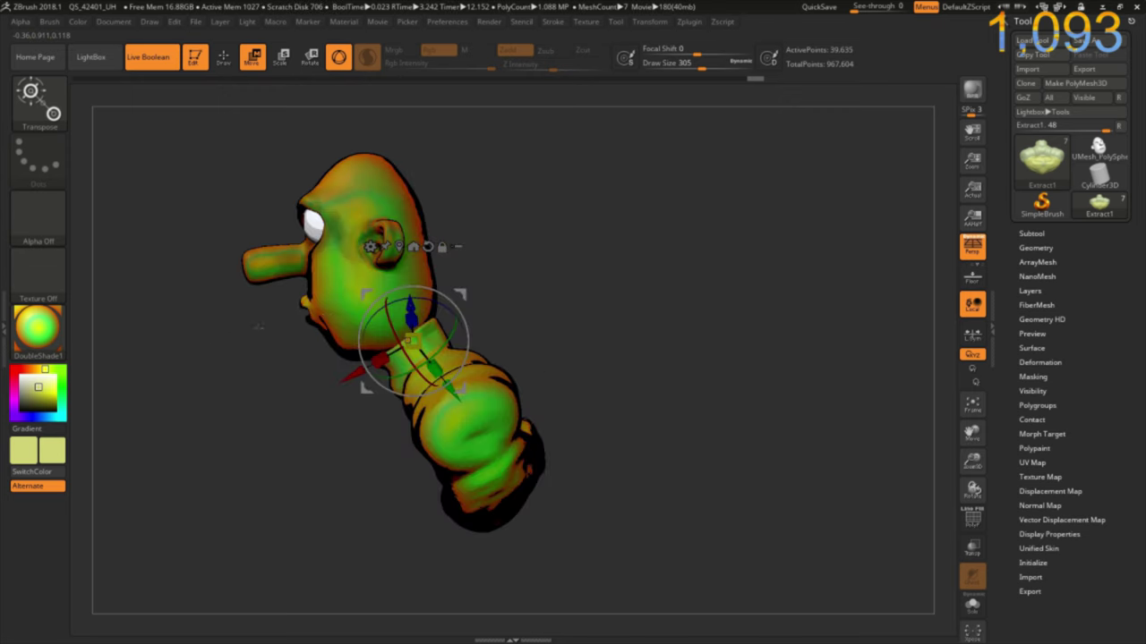
pyautogui.moveTo(412, 394); pyautogui.dragTo(390, 388)
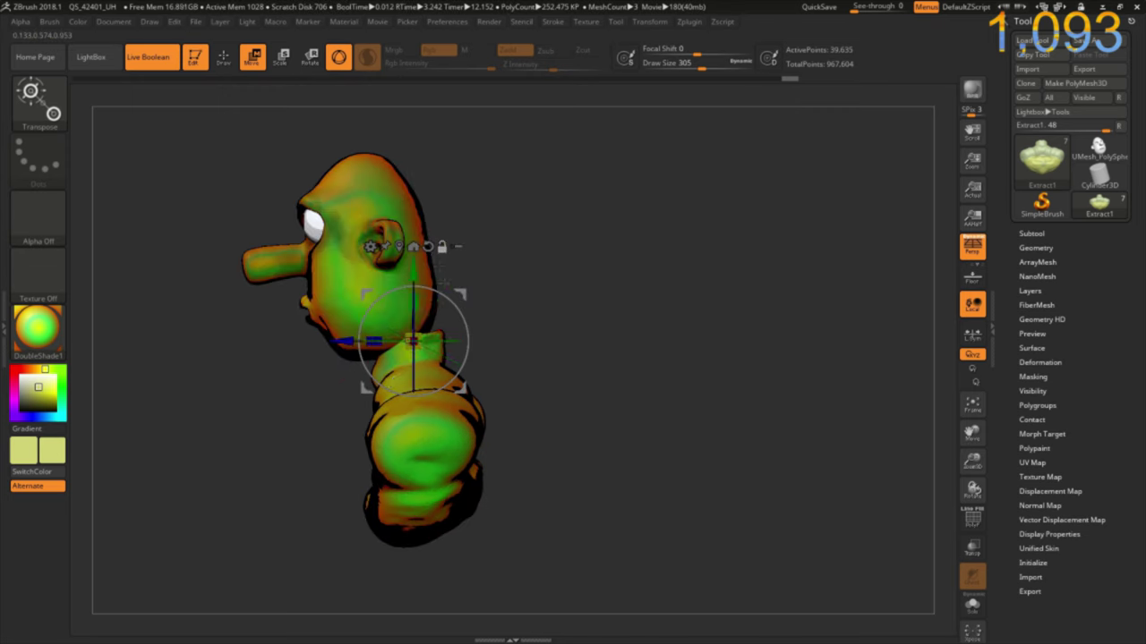
pyautogui.moveTo(268, 376); pyautogui.dragTo(233, 370)
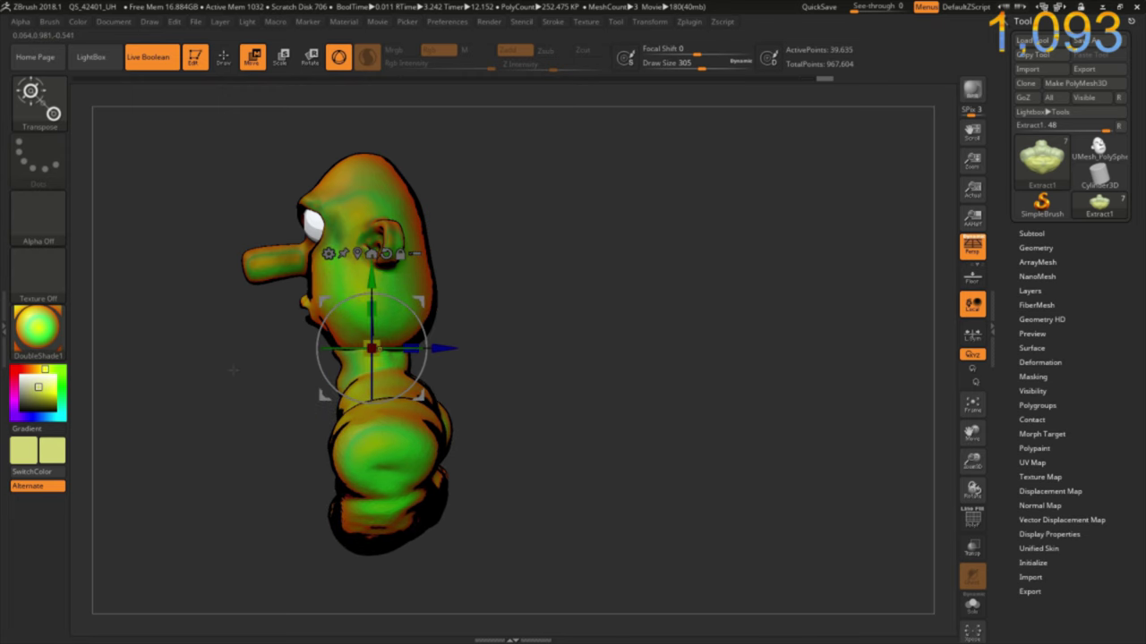
pyautogui.press('q')
# Step: Shift the torso slightly with Transpose Move so the head faces forward
pyautogui.moveTo(207, 376)
pyautogui.mouseDown()
pyautogui.moveTo(195, 351)
pyautogui.moveTo(145, 358)
pyautogui.moveTo(191, 384)
pyautogui.mouseUp()
pyautogui.press('w')
pyautogui.moveTo(387, 358); pyautogui.dragTo(393, 429)
pyautogui.moveTo(205, 376); pyautogui.dragTo(238, 220)
# Step: Load the Extract1 full-body tool from the Tool palette in place of the bust
pyautogui.click(224, 63)
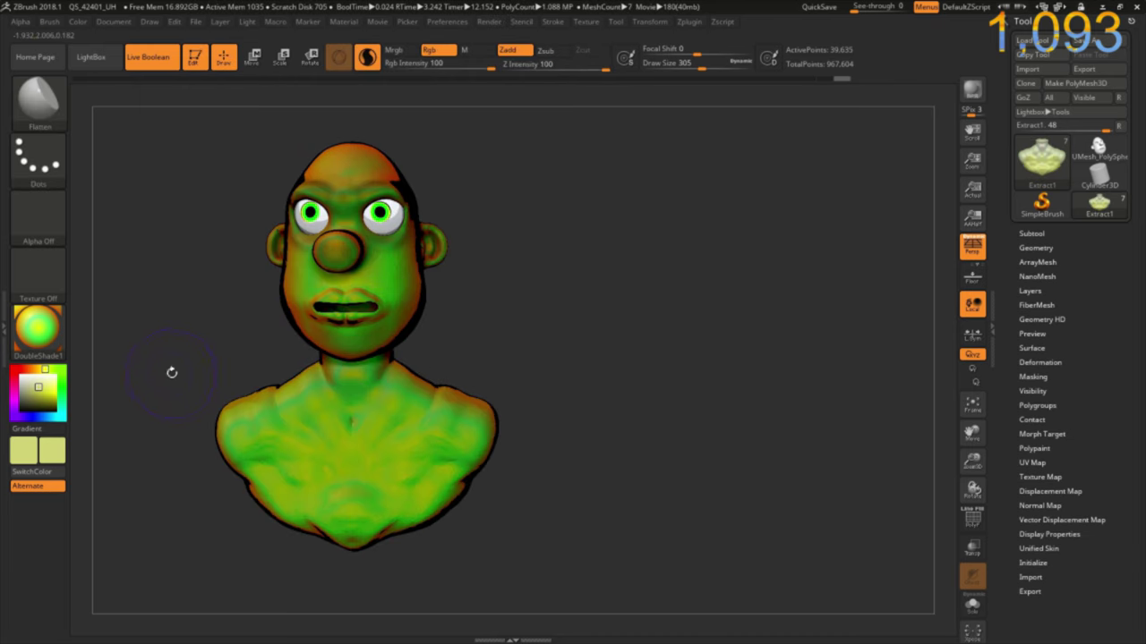
pyautogui.keyDown('alt'); pyautogui.moveTo(169, 371); pyautogui.dragTo(341, 265); pyautogui.keyUp('alt')
pyautogui.moveTo(322, 465); pyautogui.dragTo(323, 373)
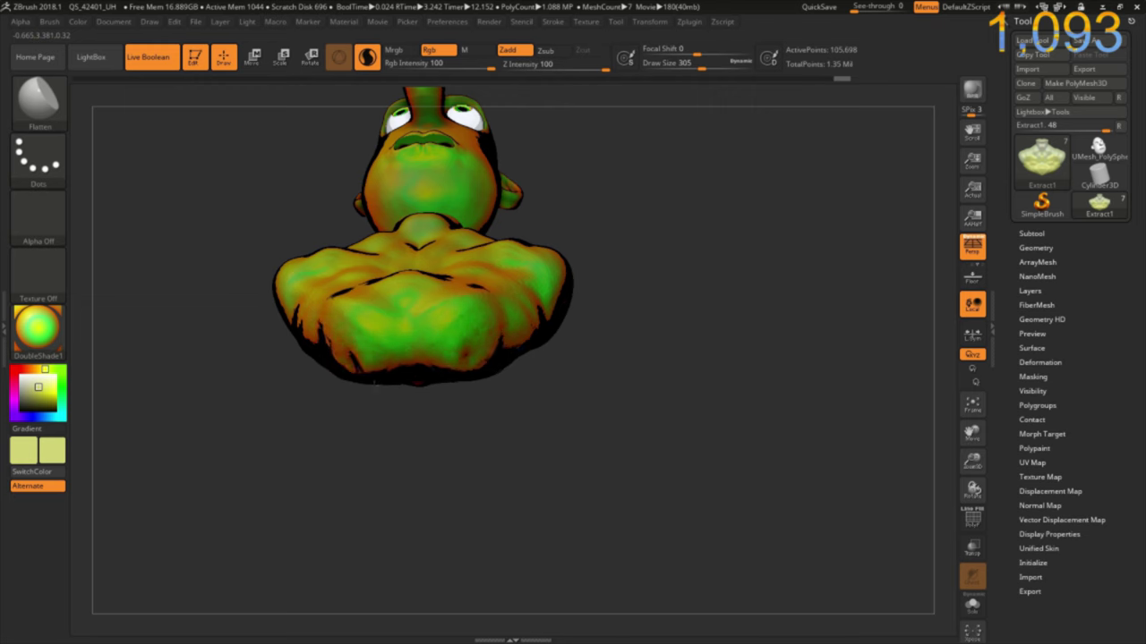
pyautogui.keyDown('ctrl'); pyautogui.keyDown('shift'); pyautogui.click(368, 350); pyautogui.keyUp('shift'); pyautogui.keyUp('ctrl')
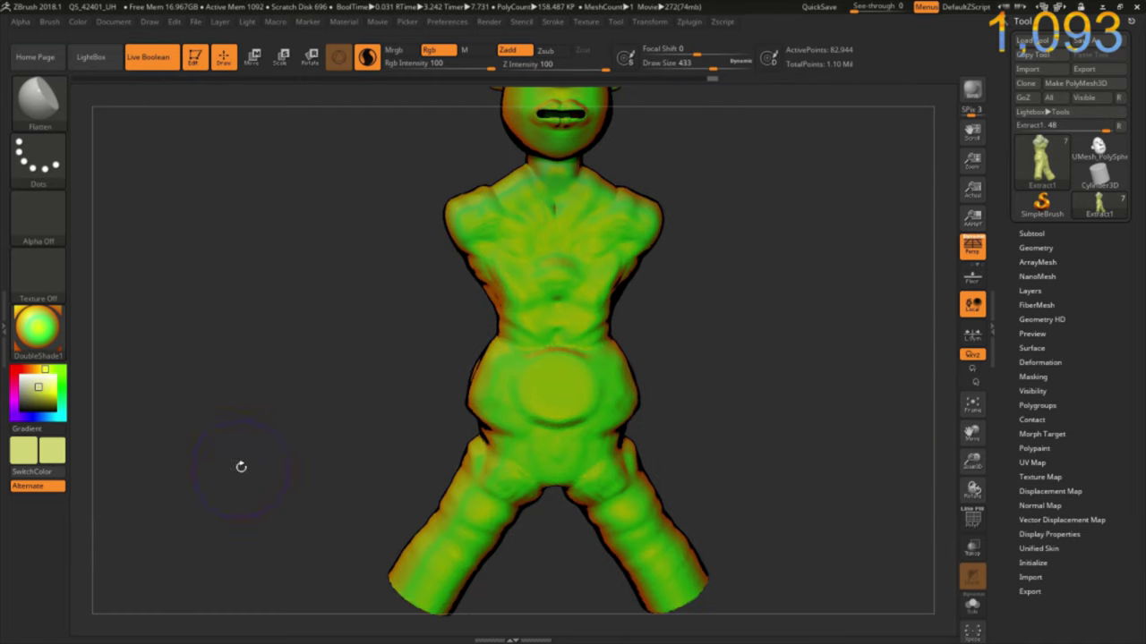
# Step: Try building a rounder shoulder bulge, then undo both strokes
pyautogui.moveTo(318, 396)
pyautogui.mouseDown()
pyautogui.moveTo(520, 402)
pyautogui.moveTo(544, 373)
pyautogui.moveTo(309, 302)
pyautogui.moveTo(351, 550)
pyautogui.mouseUp()
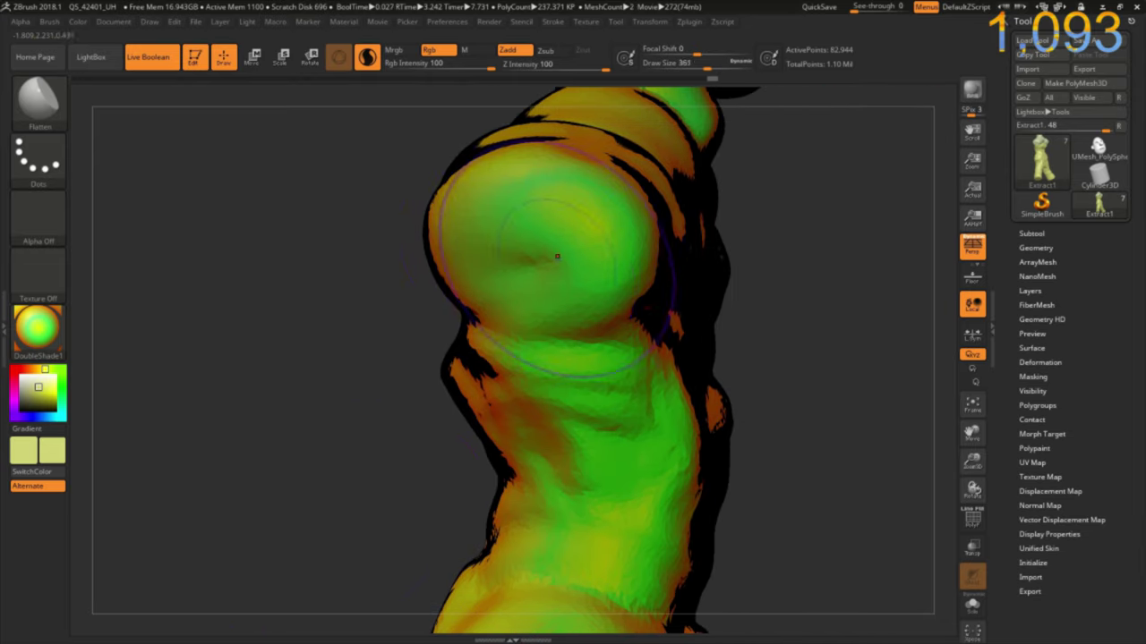
pyautogui.moveTo(554, 260)
pyautogui.mouseDown()
pyautogui.moveTo(528, 242)
pyautogui.moveTo(502, 250)
pyautogui.mouseUp()
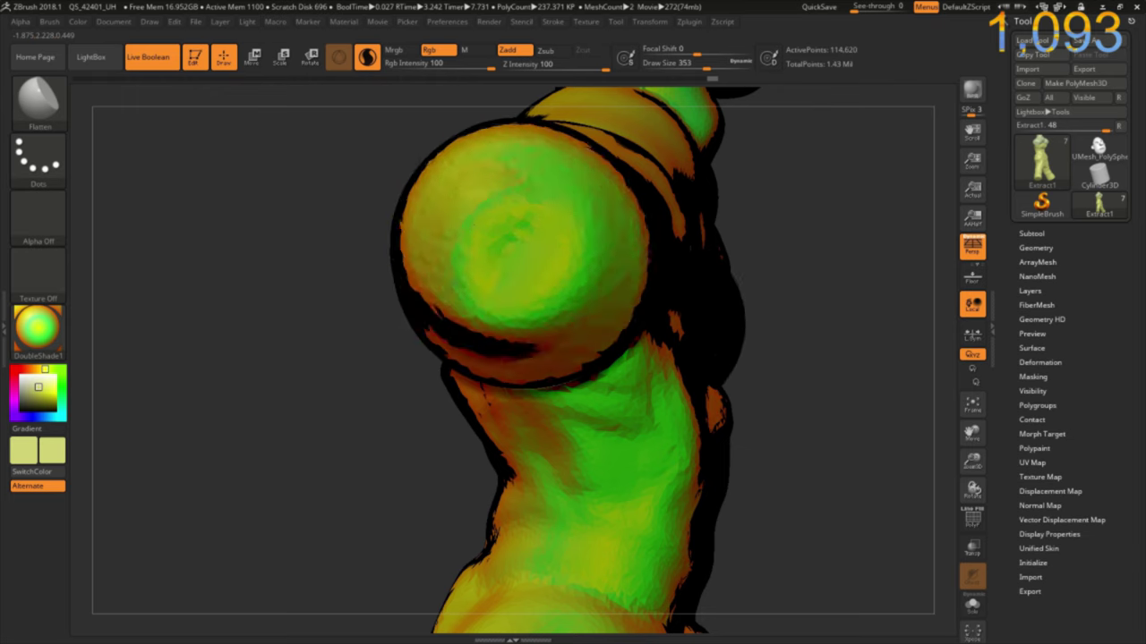
pyautogui.hotkey('ctrl', 'z')
pyautogui.hotkey('ctrl', 'z')
pyautogui.hotkey('ctrl', 'z')
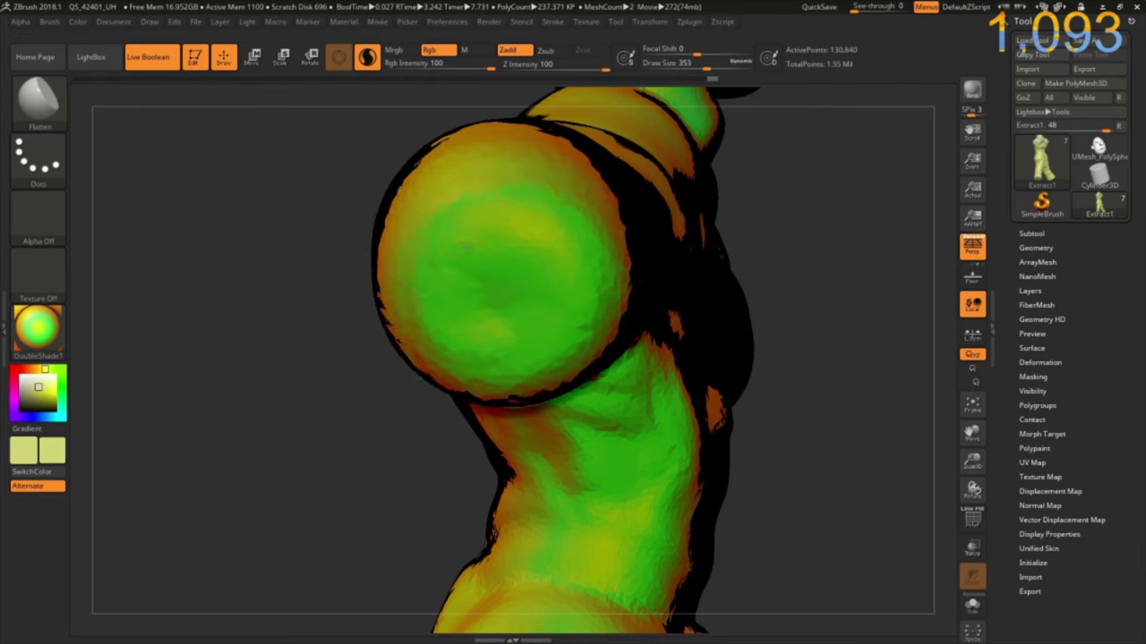
pyautogui.hotkey('ctrl', 'z')
# Step: Frame the torso and raised arm, then select the Move brush with a greatly enlarged Draw Size
pyautogui.moveTo(288, 298); pyautogui.dragTo(206, 219)
pyautogui.press('f')
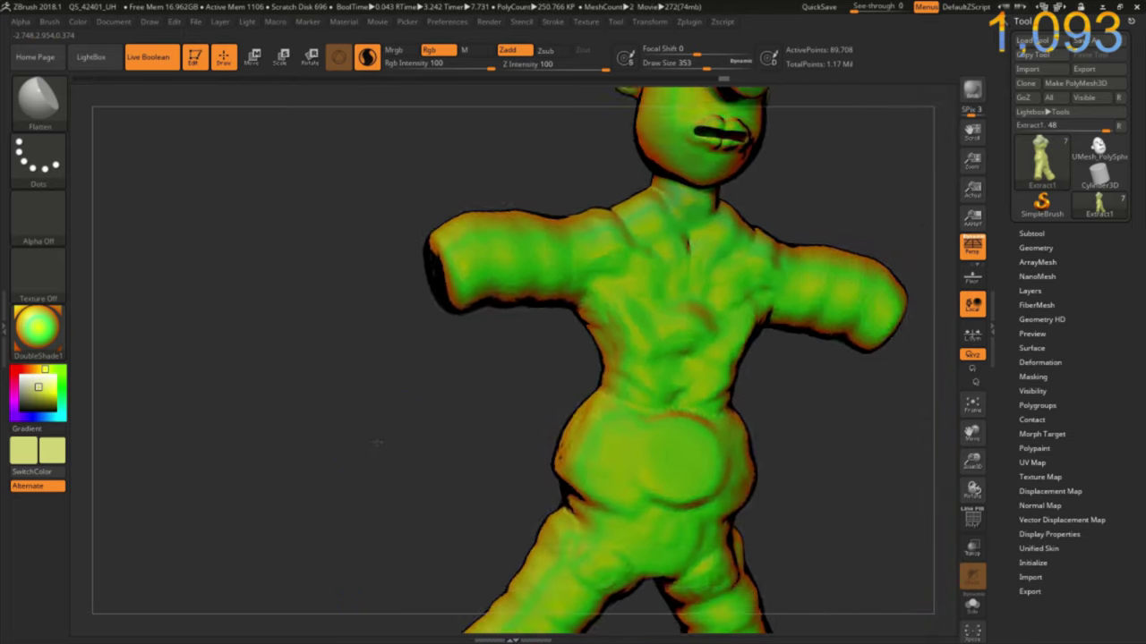
pyautogui.keyDown('alt'); pyautogui.moveTo(452, 534); pyautogui.dragTo(380, 428); pyautogui.keyUp('alt')
pyautogui.moveTo(369, 348); pyautogui.dragTo(537, 222)
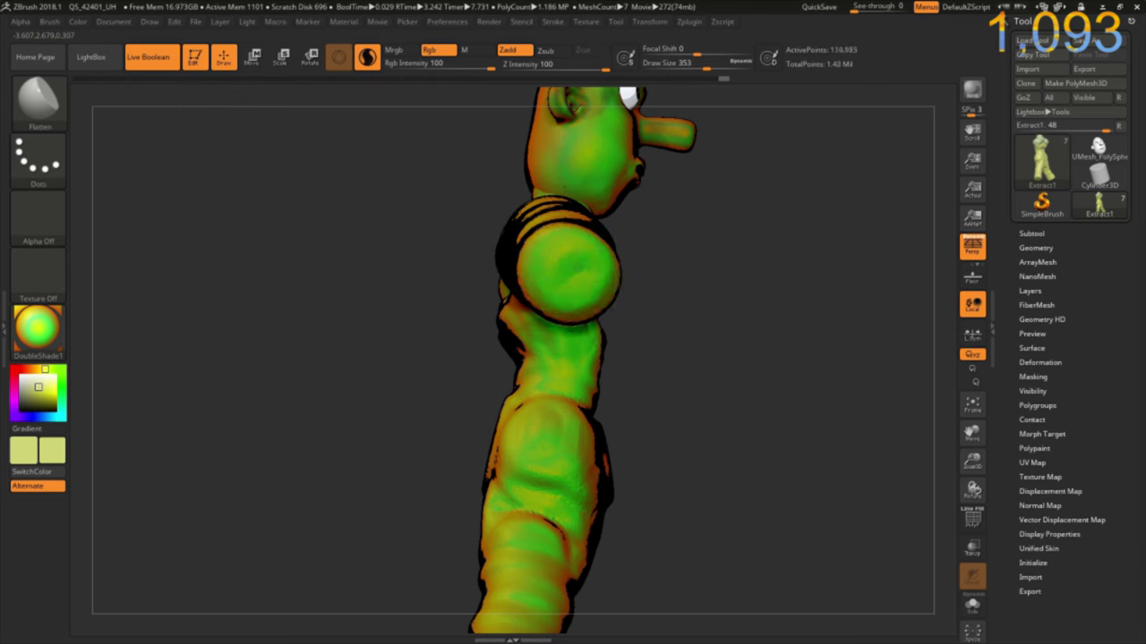
pyautogui.moveTo(439, 299)
pyautogui.mouseDown()
pyautogui.moveTo(379, 326)
pyautogui.moveTo(498, 310)
pyautogui.mouseUp()
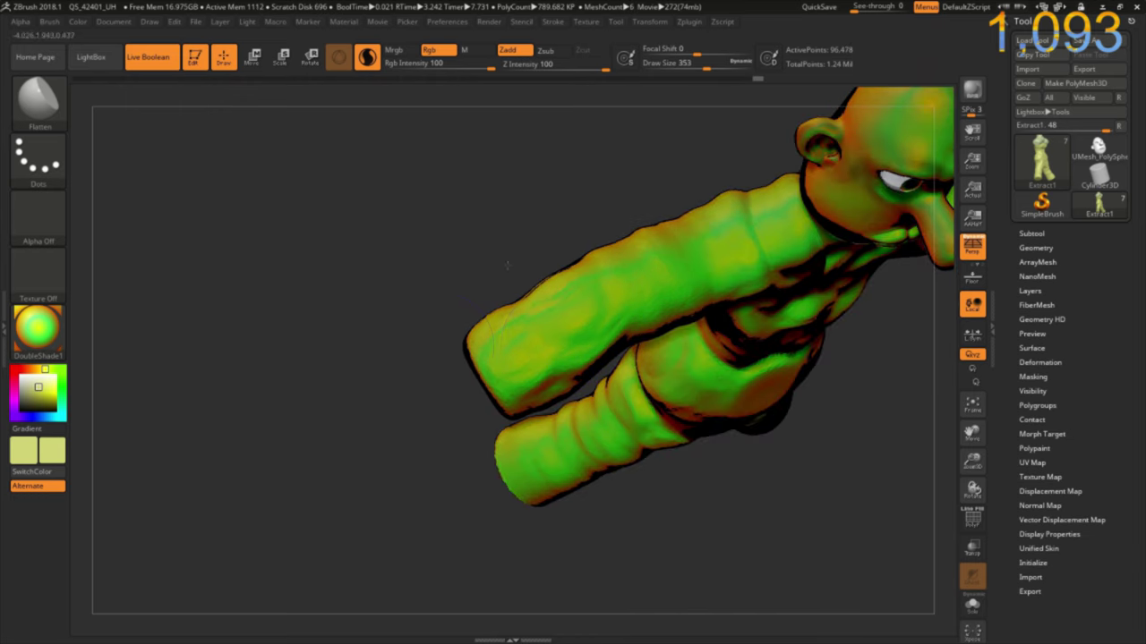
pyautogui.moveTo(506, 265); pyautogui.dragTo(551, 429)
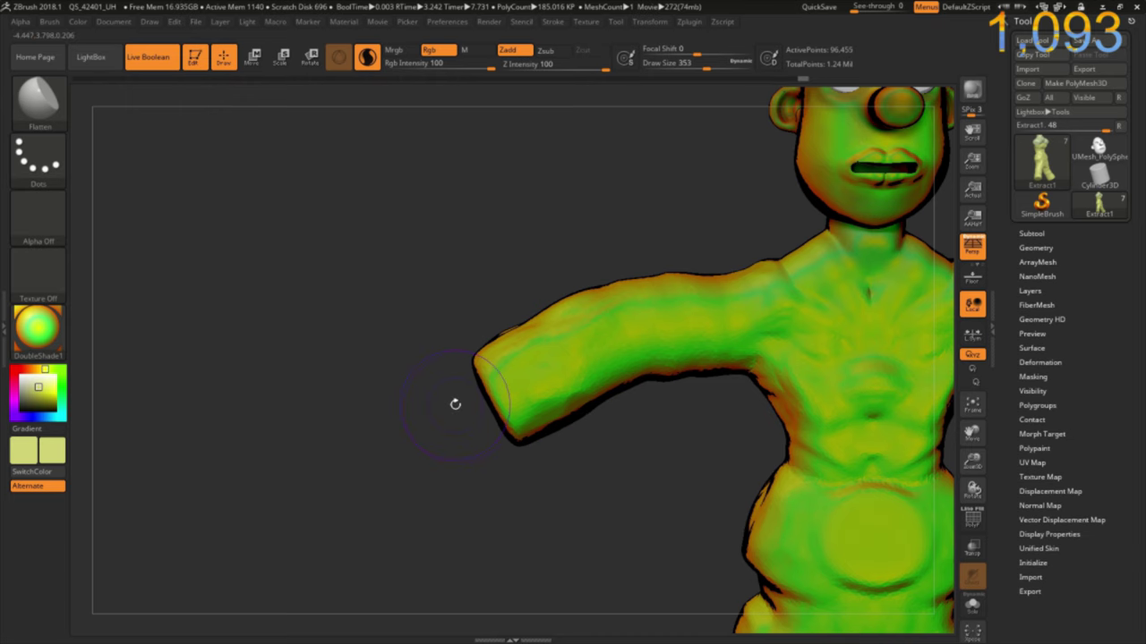
pyautogui.press('b')
pyautogui.press('m')
pyautogui.press('v')
pyautogui.moveTo(707, 68); pyautogui.dragTo(740, 64)
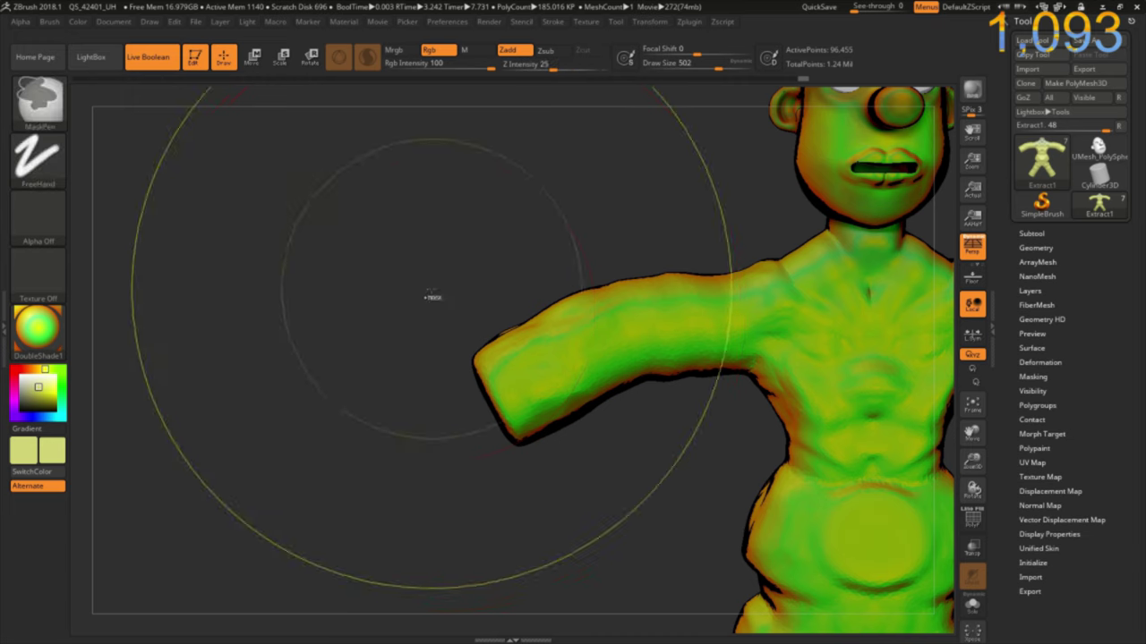
# Step: Mask the torso and reshape the forearm with the Move brush
pyautogui.keyDown('ctrl'); pyautogui.moveTo(422, 301); pyautogui.dragTo(585, 465); pyautogui.keyUp('ctrl')
pyautogui.keyDown('ctrl'); pyautogui.click(644, 454); pyautogui.keyUp('ctrl')
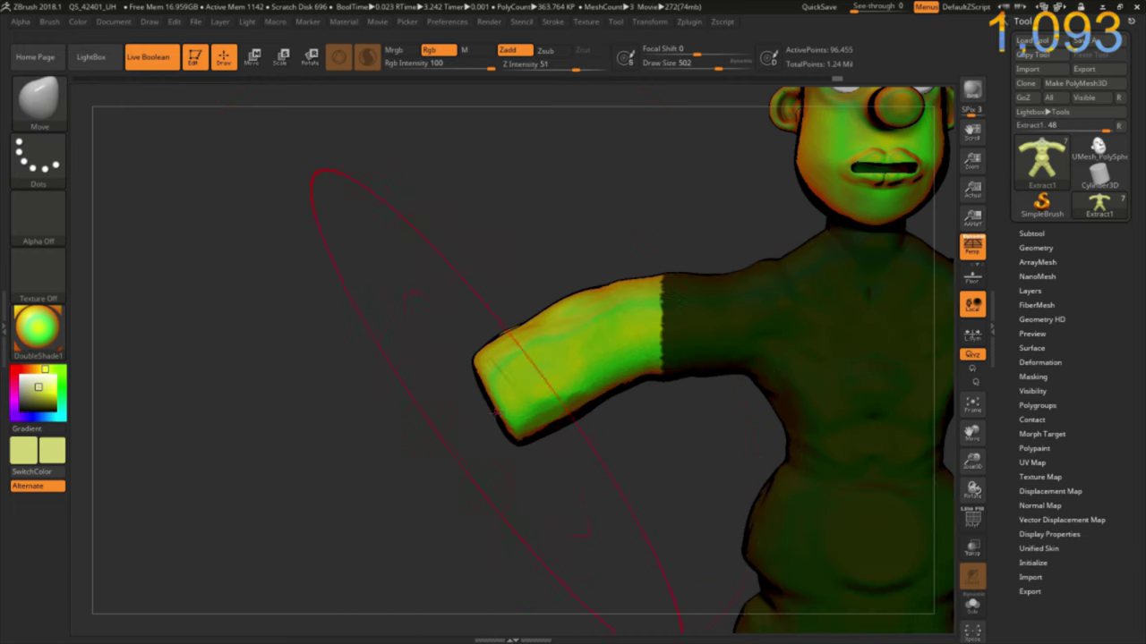
pyautogui.moveTo(552, 360); pyautogui.dragTo(497, 370)
pyautogui.moveTo(584, 323); pyautogui.dragTo(606, 352)
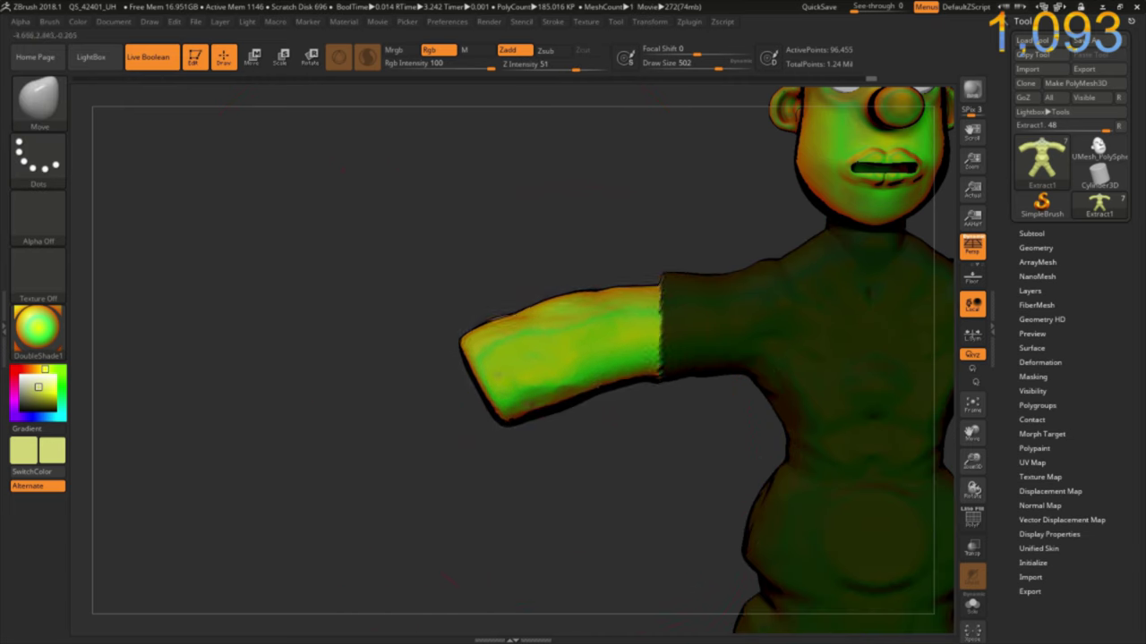
# Step: Switch back to the Flatten brush and clear the mask from the torso
pyautogui.press('b')
pyautogui.press('f')
pyautogui.press('l')
pyautogui.write('51')
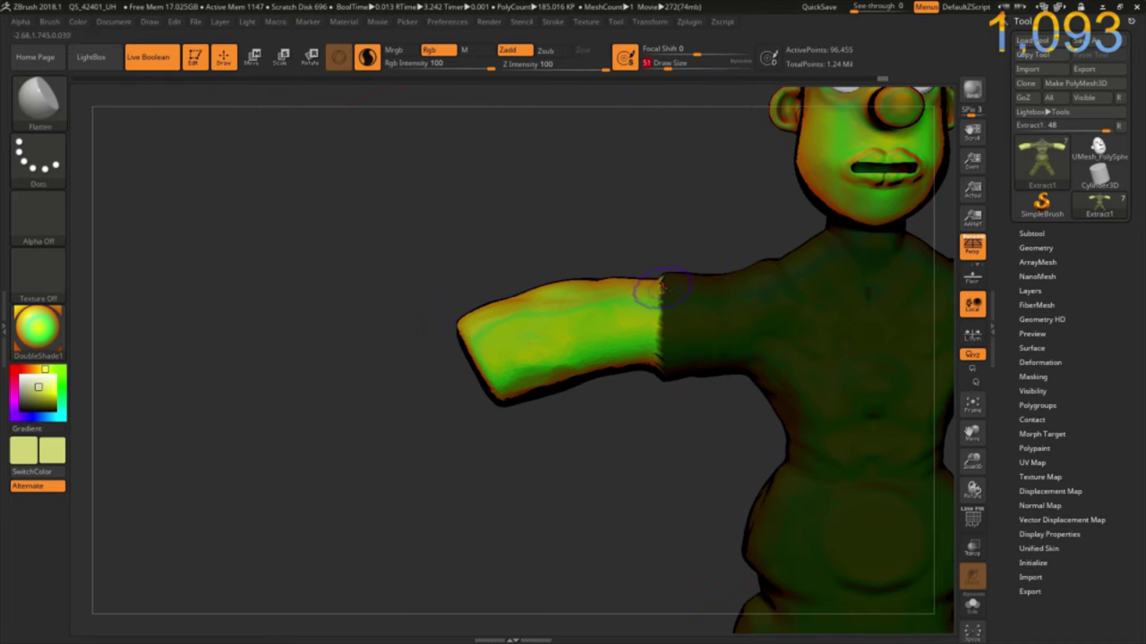
pyautogui.press('ctrl')
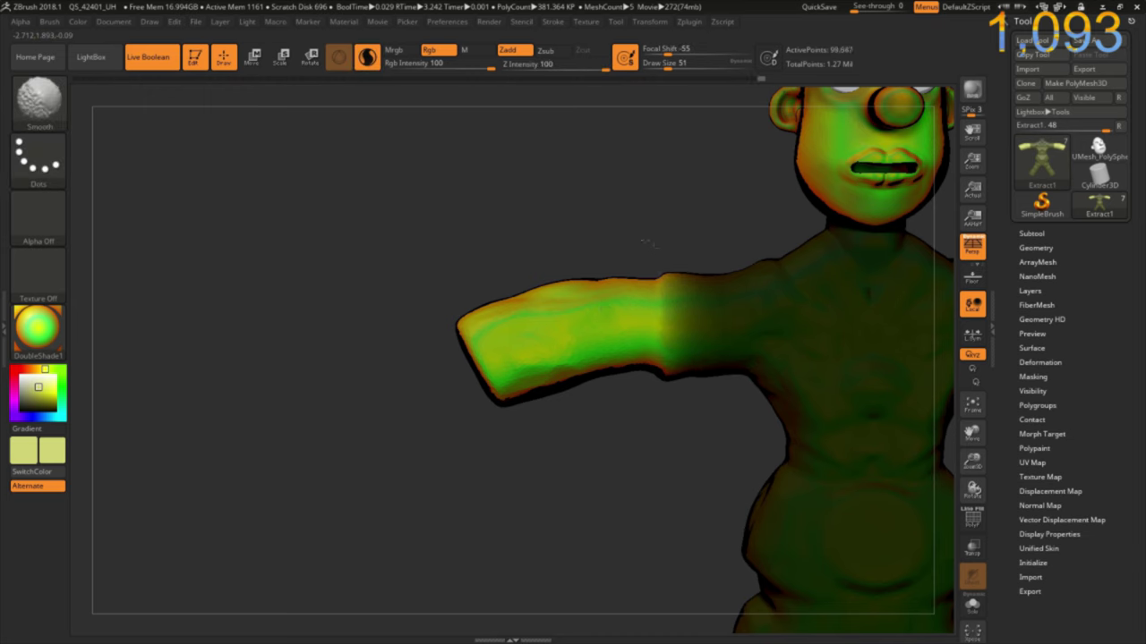
pyautogui.keyDown('shift'); pyautogui.moveTo(645, 240); pyautogui.dragTo(651, 292); pyautogui.keyUp('shift')
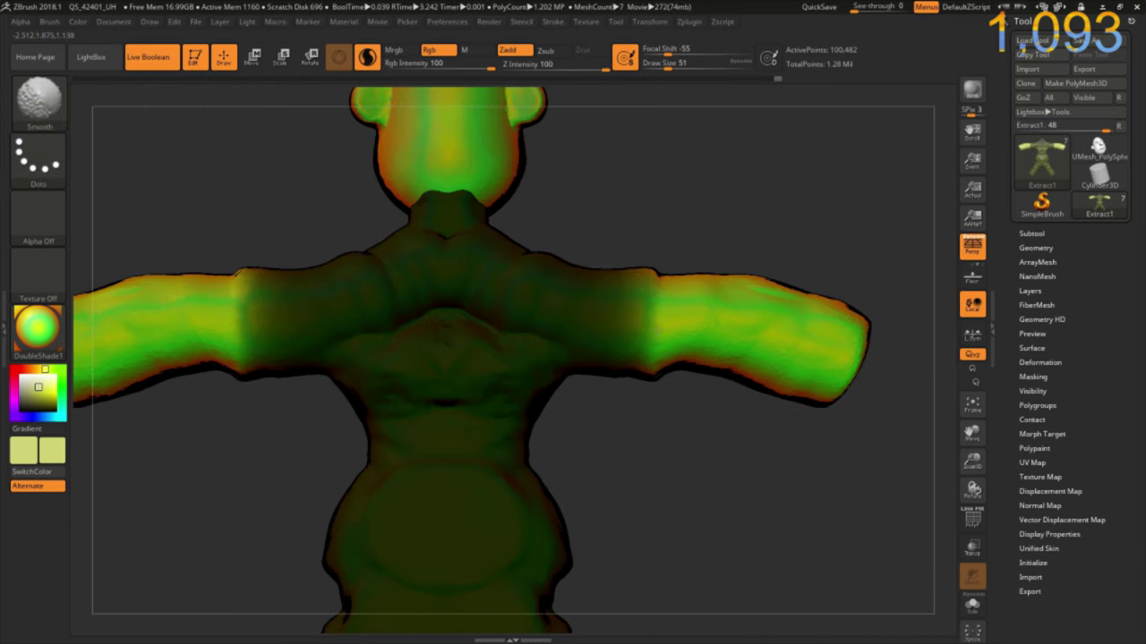
pyautogui.hotkey('ctrl', 'shift', 'a')
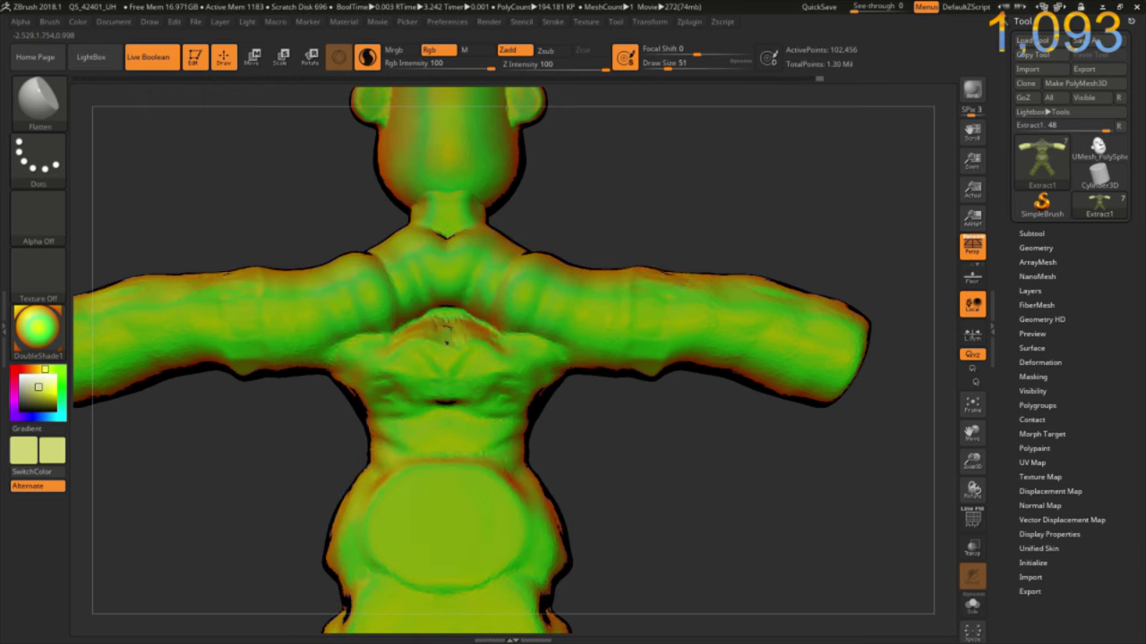
# Step: Sculpt rounded knee bulges and shape the lower legs with the Flatten brush at size 107
pyautogui.moveTo(656, 397)
pyautogui.mouseDown()
pyautogui.moveTo(659, 504)
pyautogui.moveTo(660, 394)
pyautogui.mouseUp()
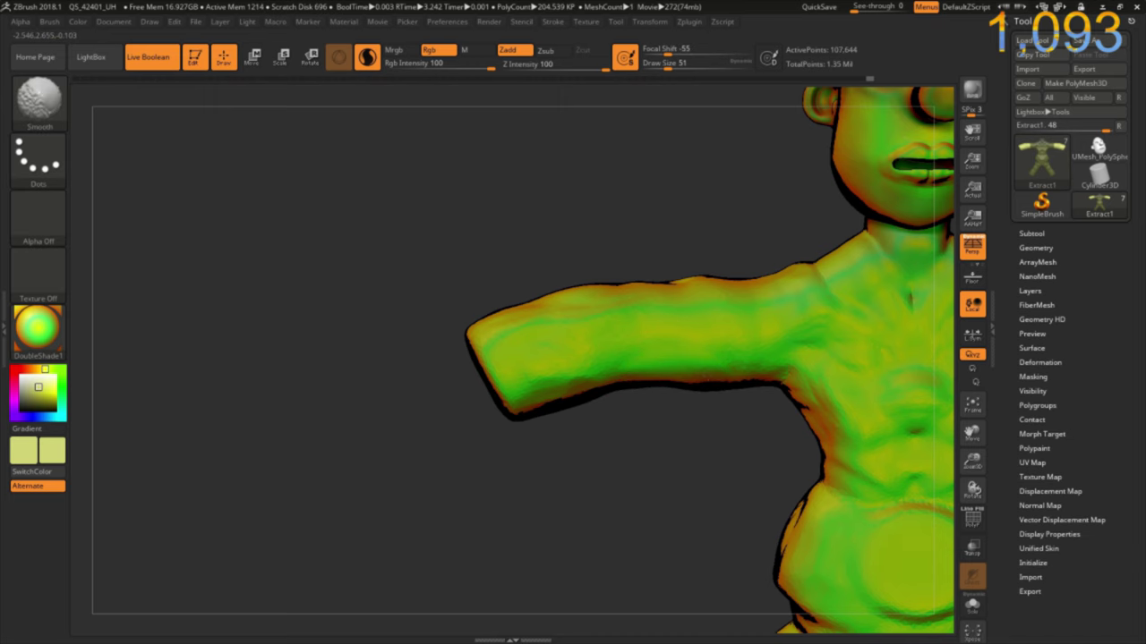
pyautogui.moveTo(606, 331); pyautogui.dragTo(698, 283)
pyautogui.moveTo(633, 434)
pyautogui.mouseDown()
pyautogui.moveTo(588, 450)
pyautogui.moveTo(468, 430)
pyautogui.moveTo(505, 480)
pyautogui.moveTo(614, 277)
pyautogui.mouseUp()
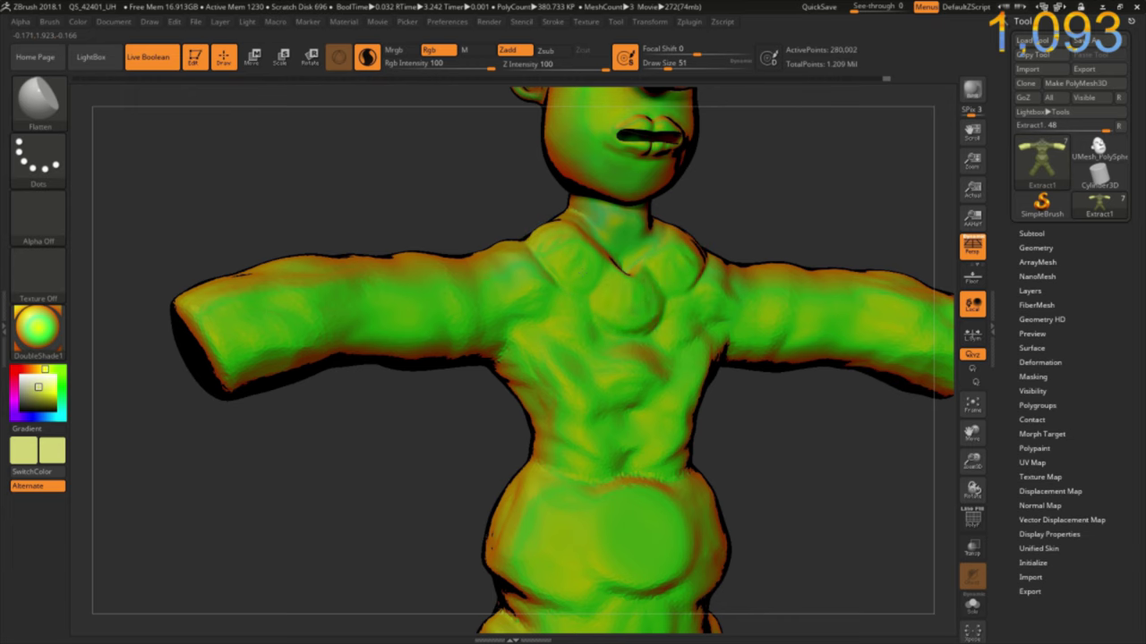
pyautogui.moveTo(614, 278)
pyautogui.mouseDown()
pyautogui.moveTo(739, 243)
pyautogui.moveTo(701, 222)
pyautogui.mouseUp()
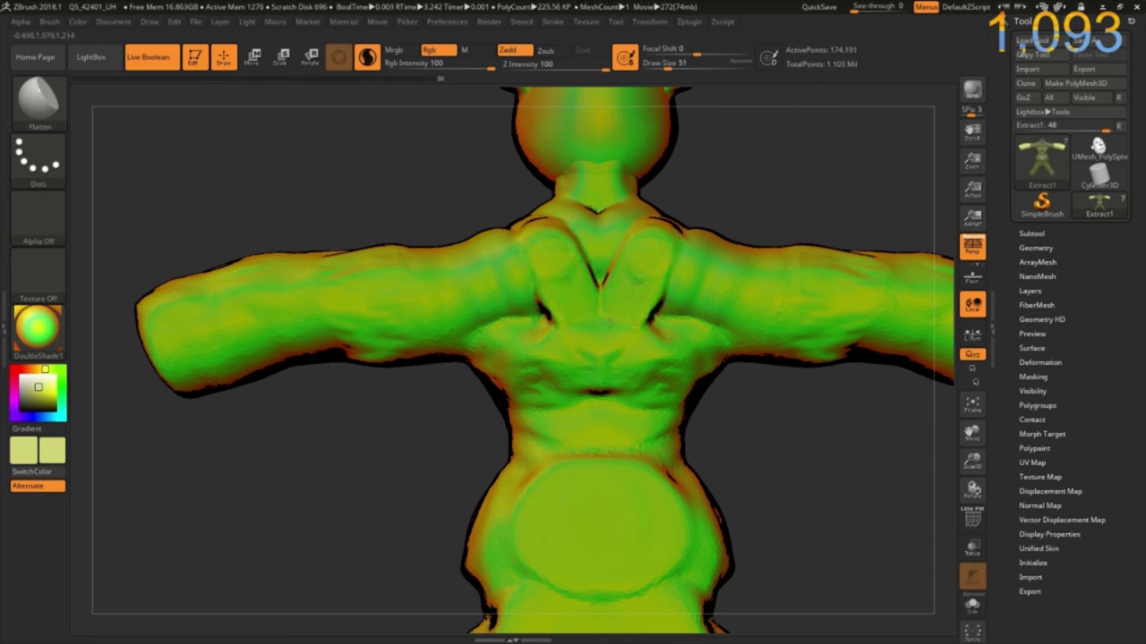
pyautogui.moveTo(597, 326)
pyautogui.mouseDown()
pyautogui.moveTo(364, 395)
pyautogui.moveTo(394, 362)
pyautogui.mouseUp()
pyautogui.moveTo(376, 435); pyautogui.dragTo(407, 318)
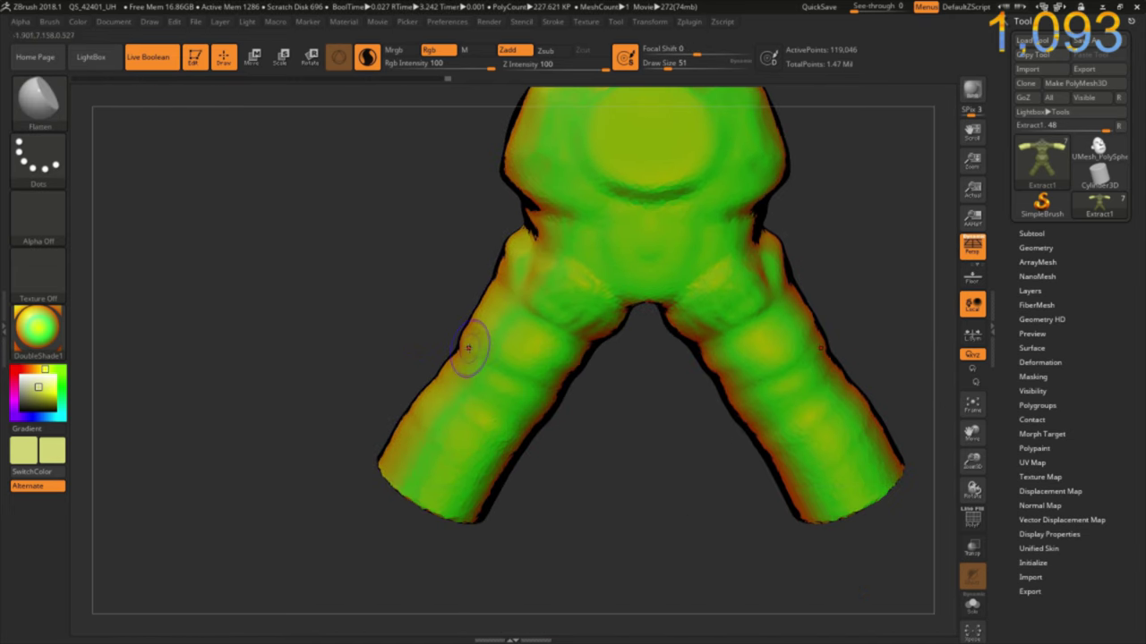
pyautogui.moveTo(489, 322); pyautogui.dragTo(511, 340)
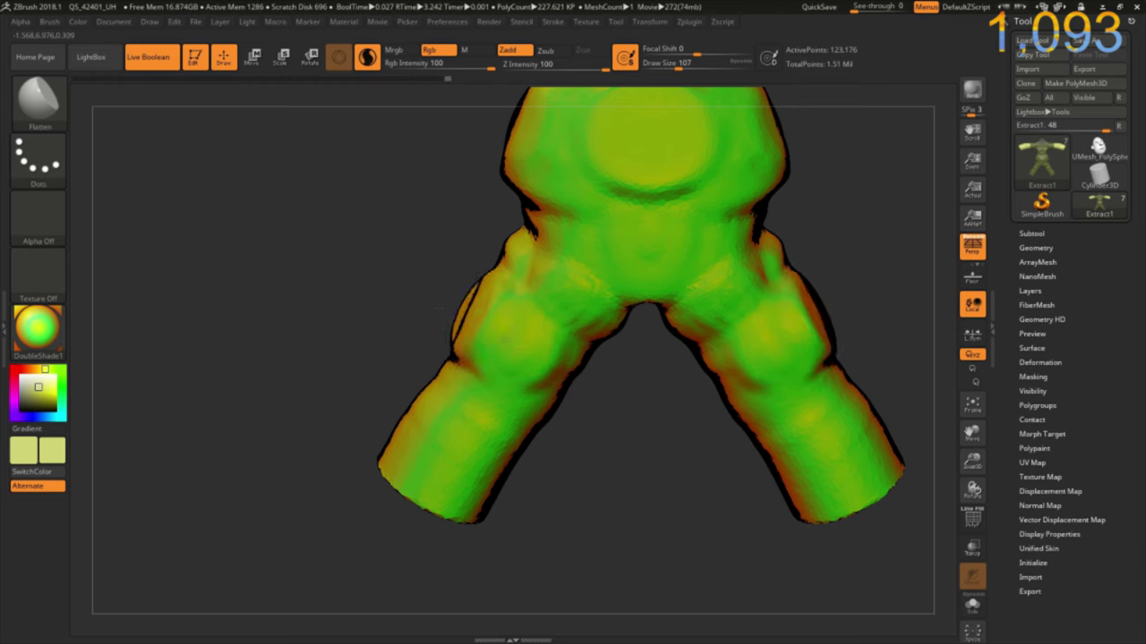
pyautogui.moveTo(544, 479); pyautogui.dragTo(510, 448)
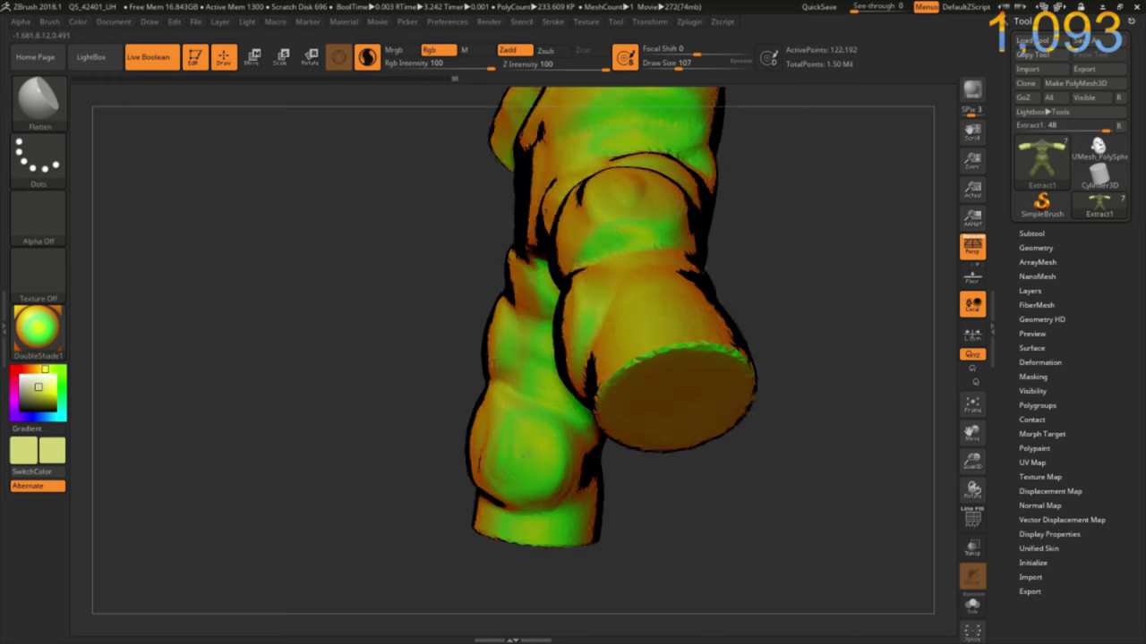
pyautogui.moveTo(640, 421); pyautogui.dragTo(587, 425)
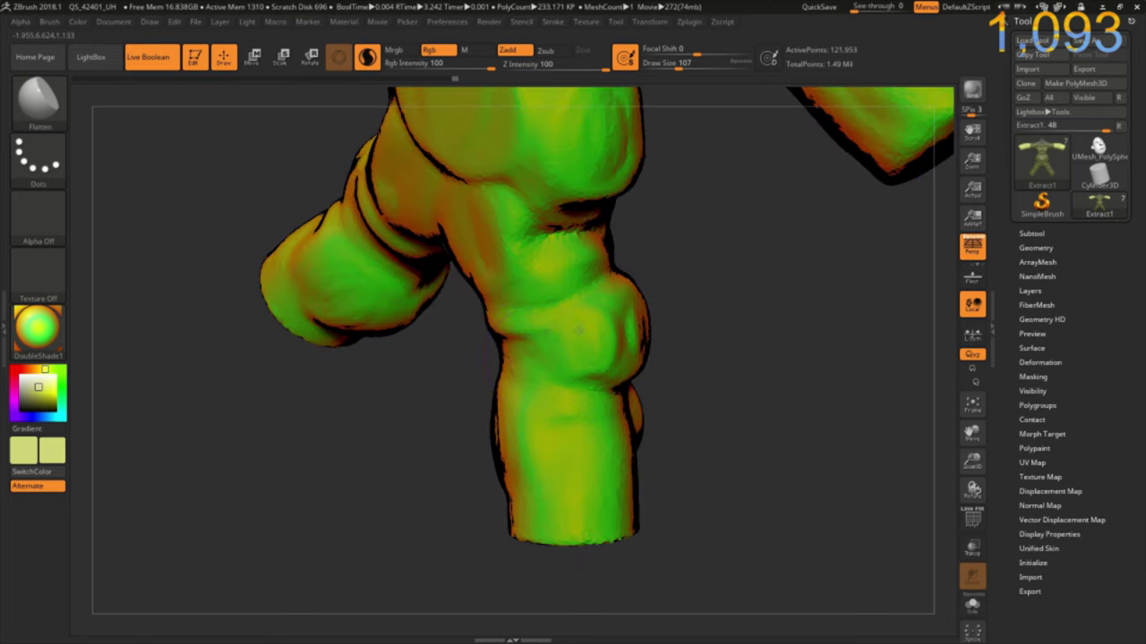
# Step: Switch to DamStandard and carve a crease around the knee
pyautogui.press('b')
pyautogui.press('s')
pyautogui.press('b')
pyautogui.press('d')
pyautogui.press('s')
pyautogui.moveTo(464, 465)
pyautogui.mouseDown()
pyautogui.moveTo(289, 412)
pyautogui.moveTo(394, 390)
pyautogui.mouseUp()
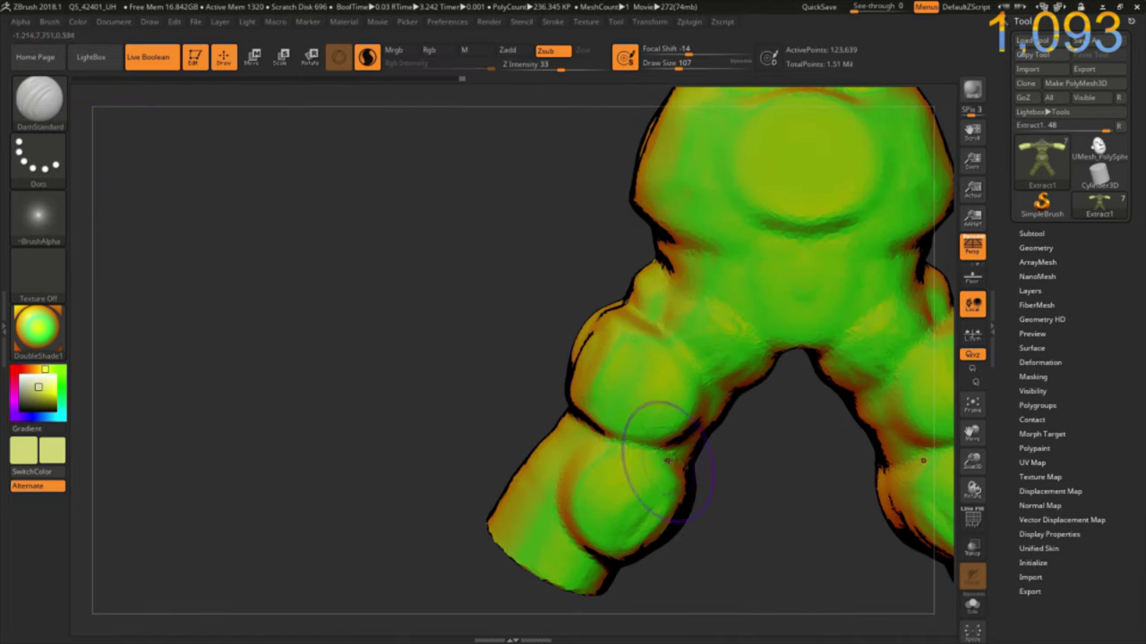
pyautogui.moveTo(627, 430); pyautogui.dragTo(680, 448)
pyautogui.moveTo(660, 440); pyautogui.dragTo(673, 362, button='right')
# Step: Carve crease lines on the inner hips, undoing the crotch-centre crease
pyautogui.moveTo(549, 276)
pyautogui.mouseDown()
pyautogui.moveTo(753, 432)
pyautogui.moveTo(680, 501)
pyautogui.moveTo(694, 486)
pyautogui.mouseUp()
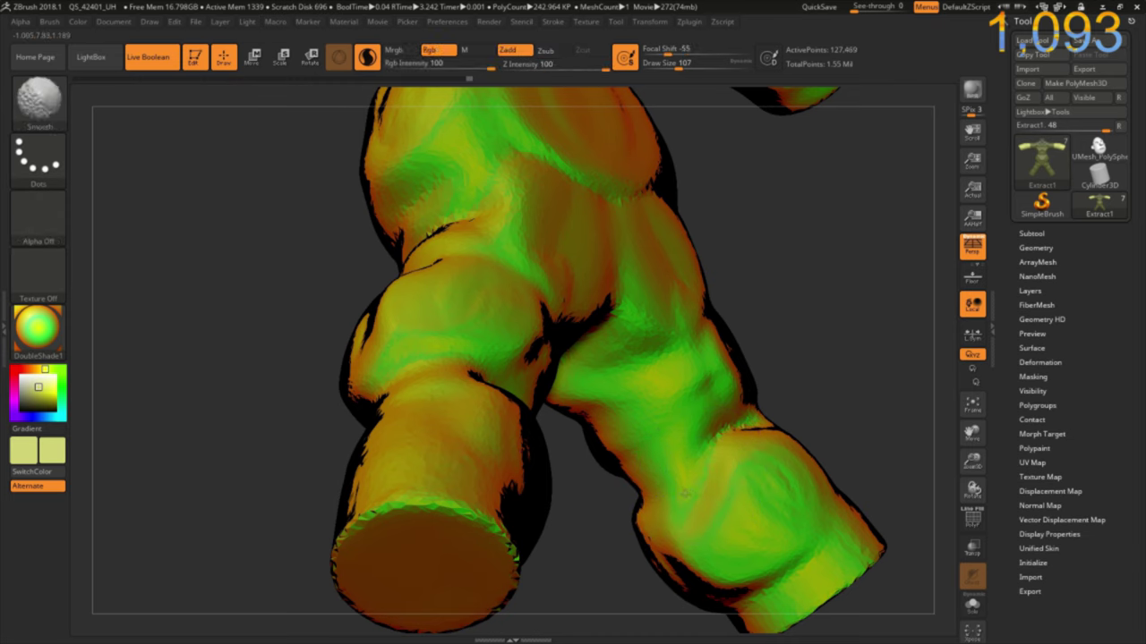
pyautogui.moveTo(582, 499); pyautogui.dragTo(627, 483)
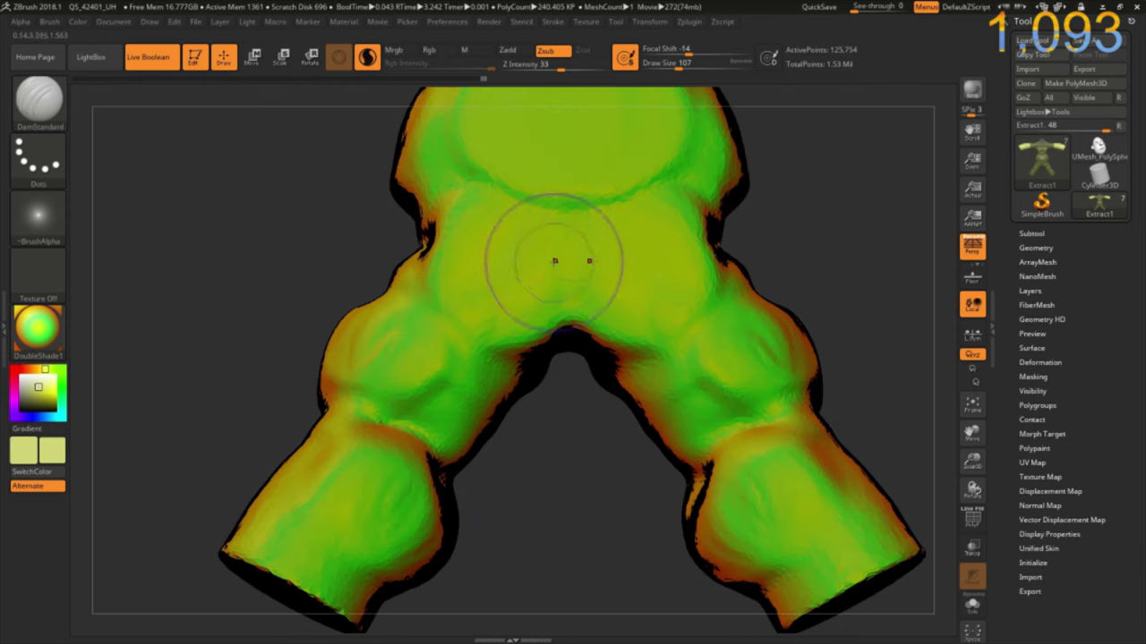
pyautogui.moveTo(466, 193); pyautogui.dragTo(430, 259)
pyautogui.moveTo(571, 262); pyautogui.dragTo(566, 385)
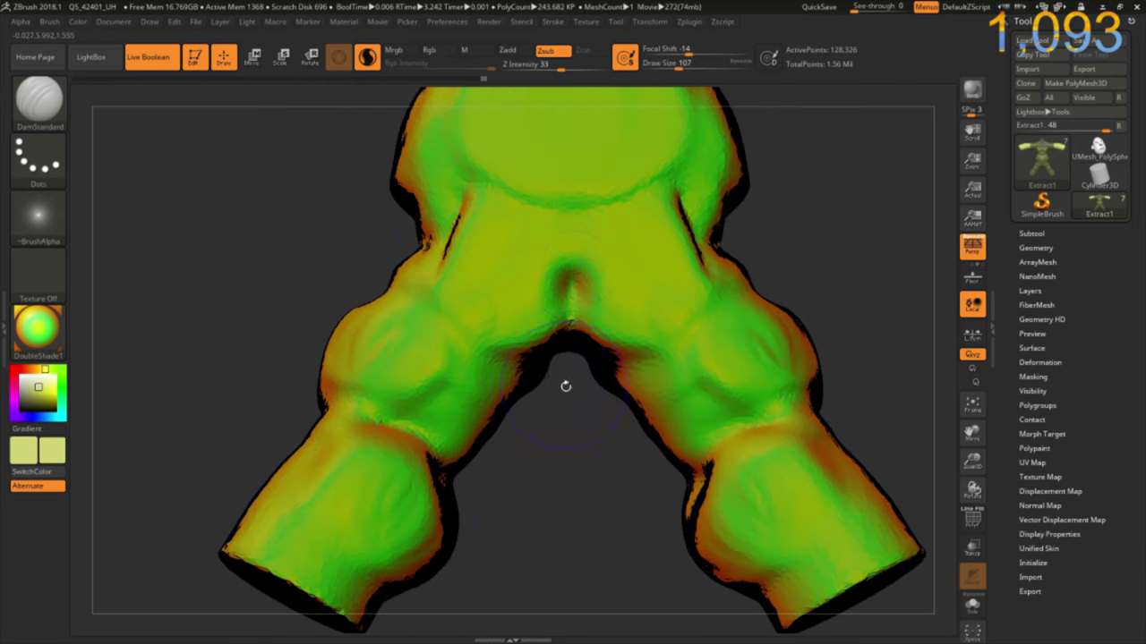
pyautogui.hotkey('ctrl', 'z')
# Step: Carve a crease above the belly and crease marks into the chest
pyautogui.moveTo(483, 224)
pyautogui.mouseDown()
pyautogui.moveTo(451, 243)
pyautogui.moveTo(544, 308)
pyautogui.moveTo(708, 333)
pyautogui.mouseUp()
pyautogui.moveTo(268, 358)
pyautogui.mouseDown()
pyautogui.moveTo(340, 376)
pyautogui.moveTo(617, 310)
pyautogui.moveTo(597, 371)
pyautogui.mouseUp()
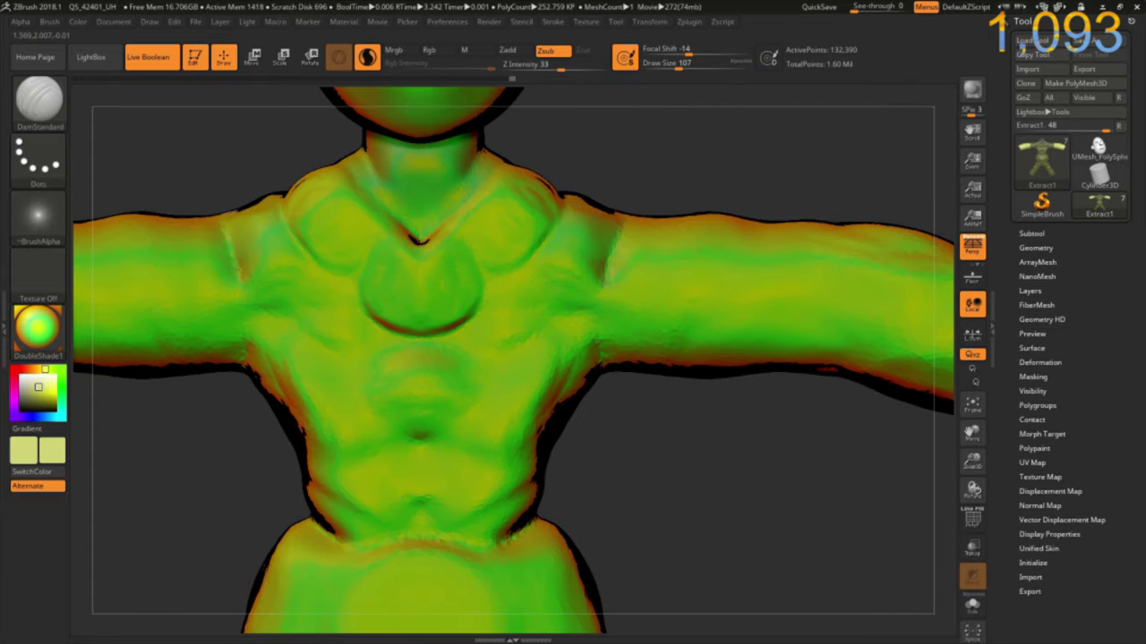
pyautogui.moveTo(680, 161); pyautogui.dragTo(627, 170)
pyautogui.moveTo(475, 286); pyautogui.dragTo(465, 233)
pyautogui.moveTo(322, 268); pyautogui.dragTo(295, 205)
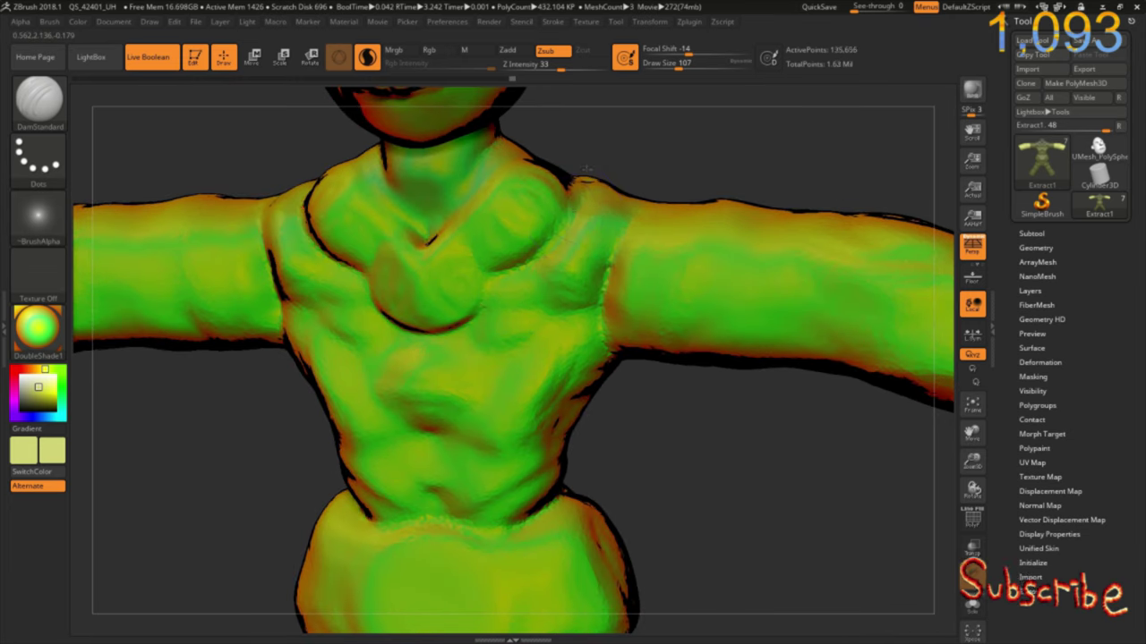
# Step: Undo the unwanted chest strokes and dismiss the Projection Master prompt without applying
pyautogui.hotkey('ctrl', 'z')
pyautogui.hotkey('ctrl', 'z')
pyautogui.hotkey('ctrl', 'z')
pyautogui.hotkey('ctrl', 'z')
pyautogui.hotkey('ctrl', 'z')
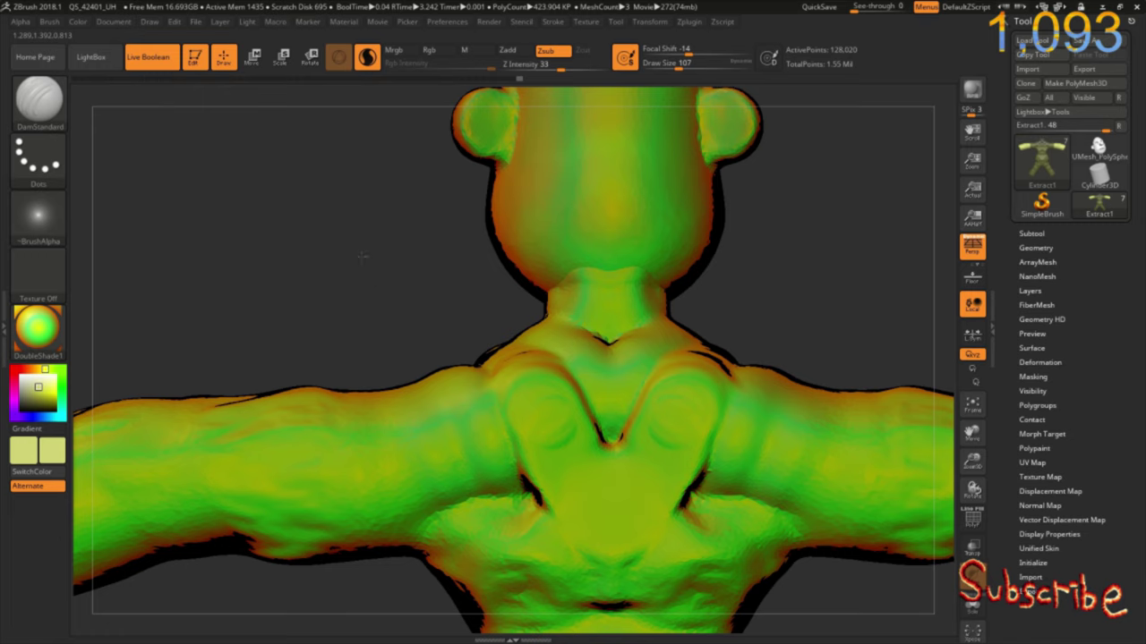
pyautogui.hotkey('ctrl', 'z')
pyautogui.hotkey('ctrl', 'z')
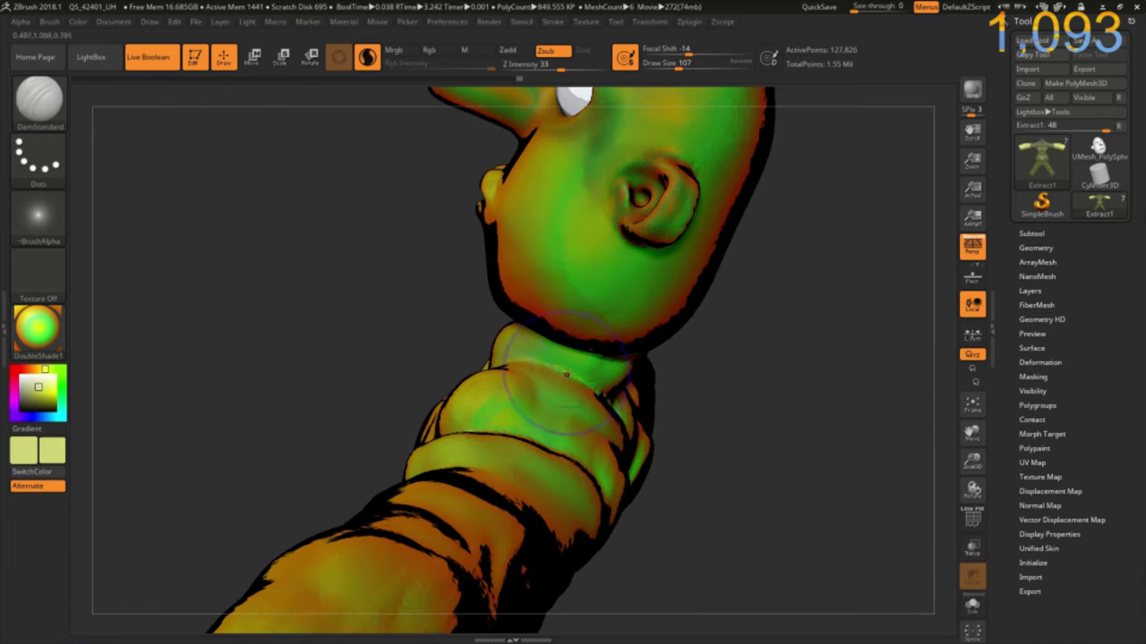
pyautogui.hotkey('ctrl', 'z')
pyautogui.hotkey('ctrl', 'z')
pyautogui.hotkey('ctrl', 'z')
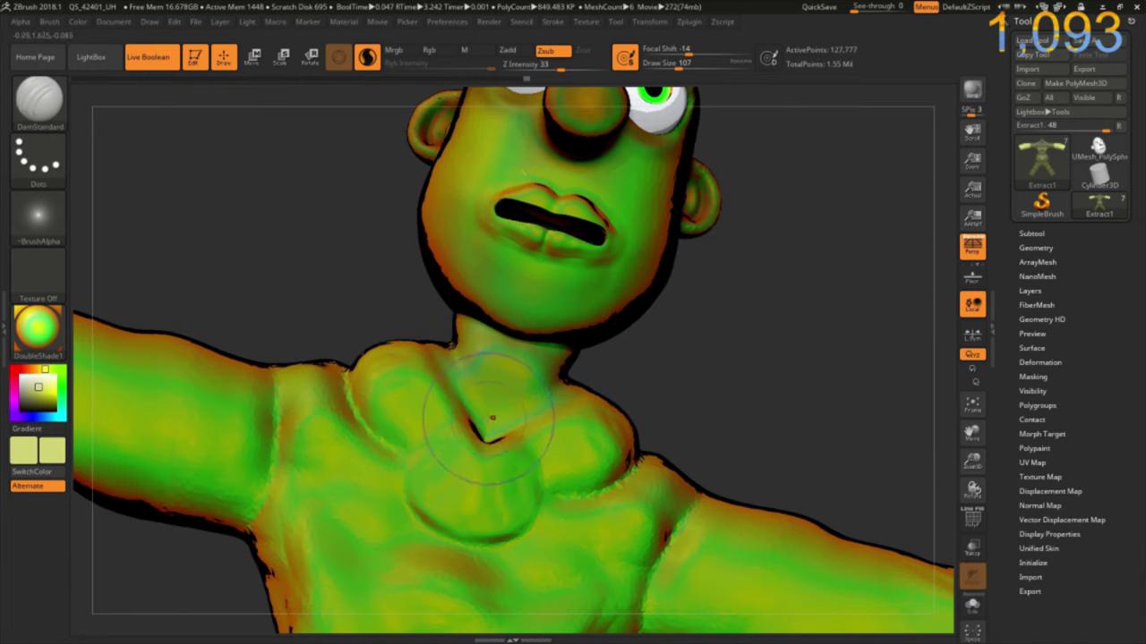
pyautogui.hotkey('ctrl', 'z')
pyautogui.hotkey('ctrl', 'z')
pyautogui.hotkey('ctrl', 'z')
pyautogui.hotkey('ctrl', 'z')
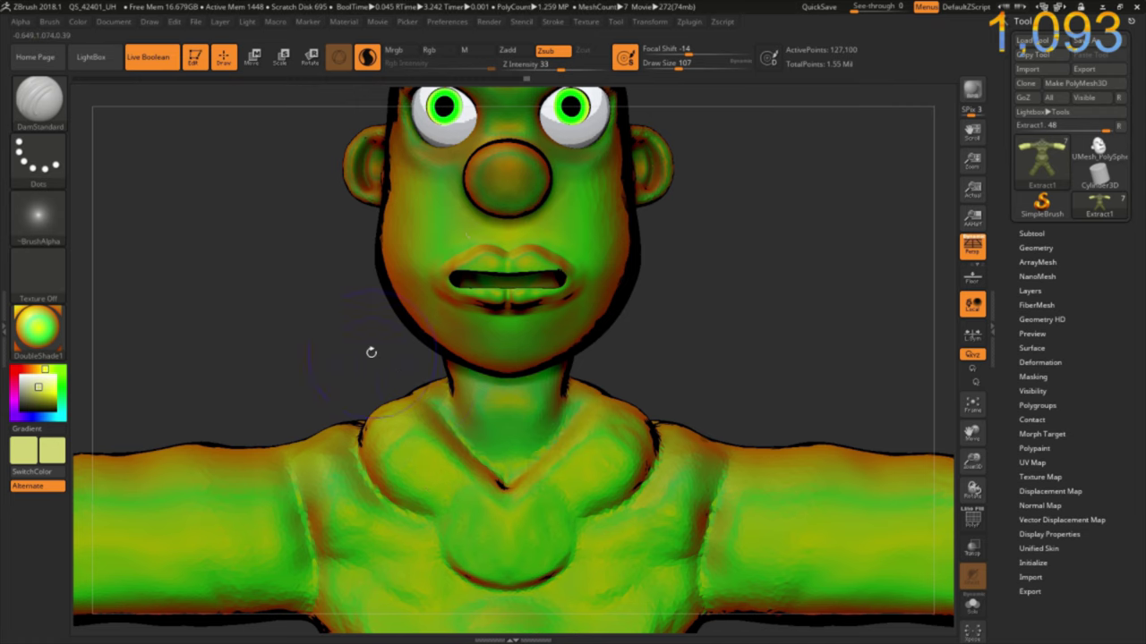
pyautogui.hotkey('ctrl', 'z')
pyautogui.hotkey('ctrl', 'z')
pyautogui.hotkey('ctrl', 'z')
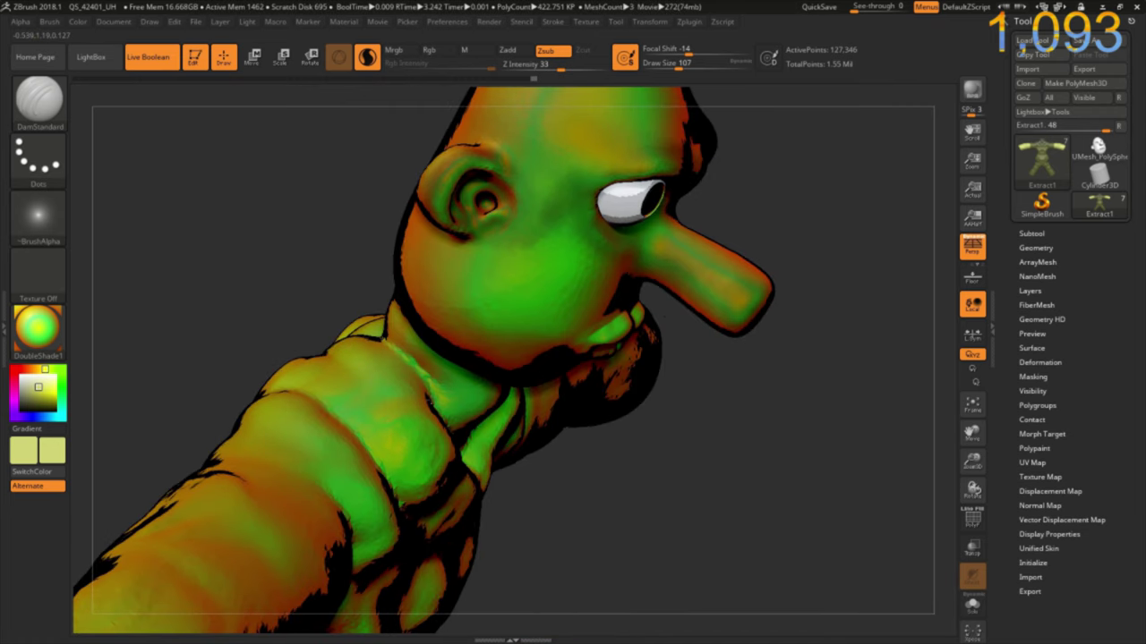
pyautogui.hotkey('ctrl', 'z')
pyautogui.hotkey('ctrl', 'z')
pyautogui.press('g')
pyautogui.click(581, 356)
pyautogui.hotkey('ctrl', 'z')
pyautogui.hotkey('ctrl', 'z')
pyautogui.hotkey('ctrl', 'z')
pyautogui.hotkey('ctrl', 'z')
pyautogui.hotkey('ctrl', 'z')
pyautogui.hotkey('ctrl', 'z')
# Step: Set up ClayBuildup at Draw Size 39 and add a dome to the arm's flat end
pyautogui.press('b')
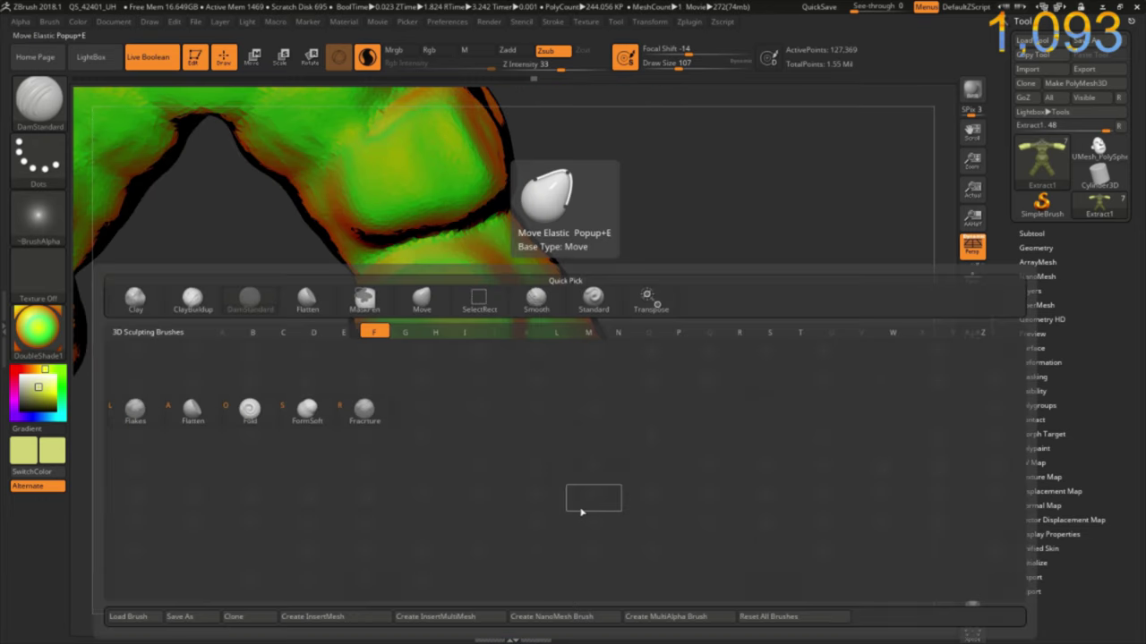
pyautogui.press('f')
pyautogui.press('l')
pyautogui.hotkey('ctrl', 'z')
pyautogui.hotkey('ctrl', 'z')
pyautogui.hotkey('ctrl', 'z')
pyautogui.press('b')
pyautogui.press('b')
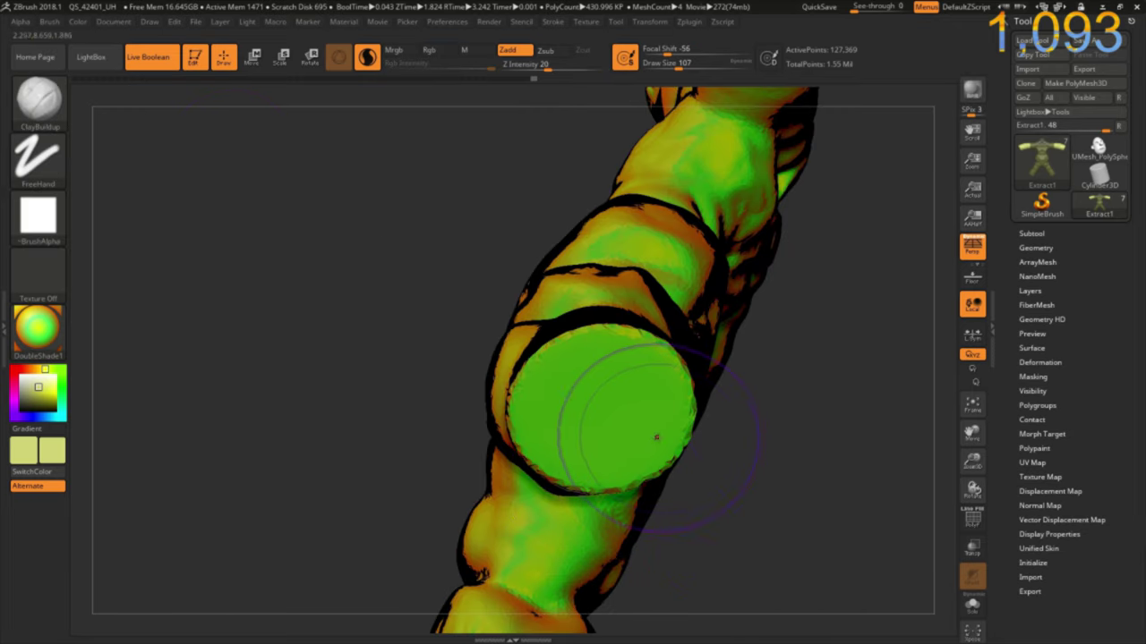
pyautogui.press('[')
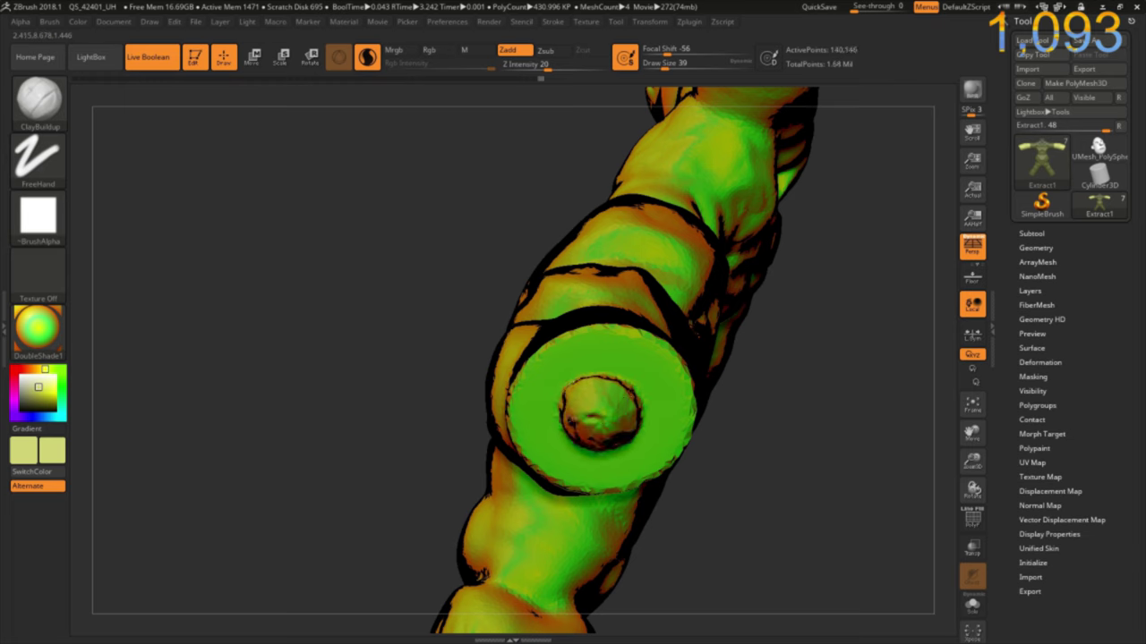
# Step: Smooth the ring around the knob with the Flatten brush, then review the forearm and legs
pyautogui.press('b')
pyautogui.press('f')
pyautogui.press('l')
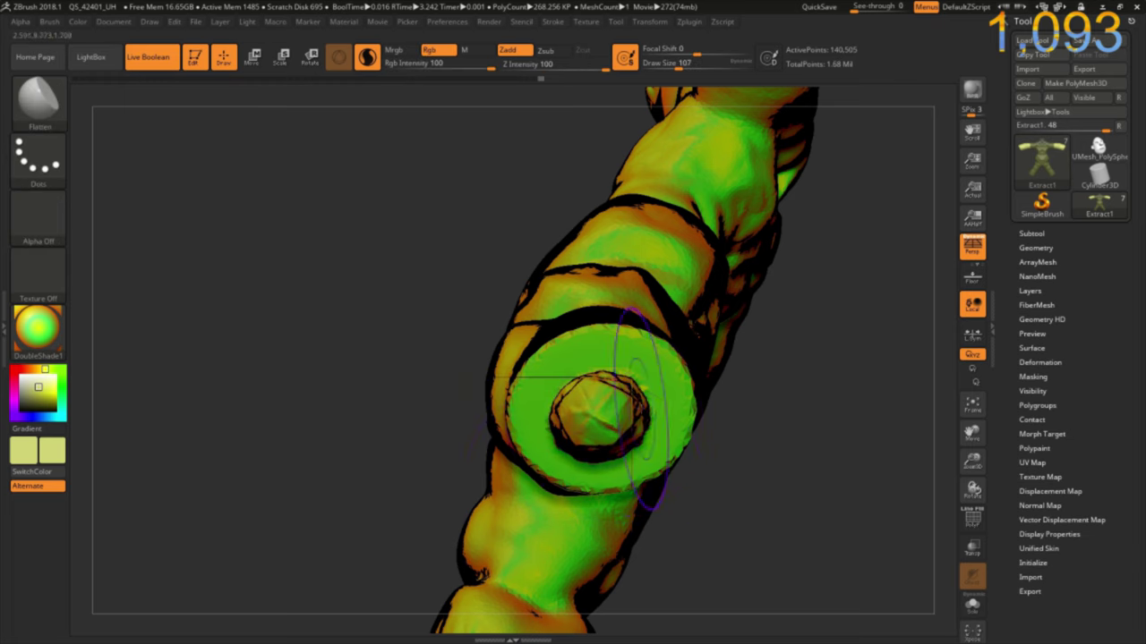
pyautogui.hotkey('ctrl', 'z')
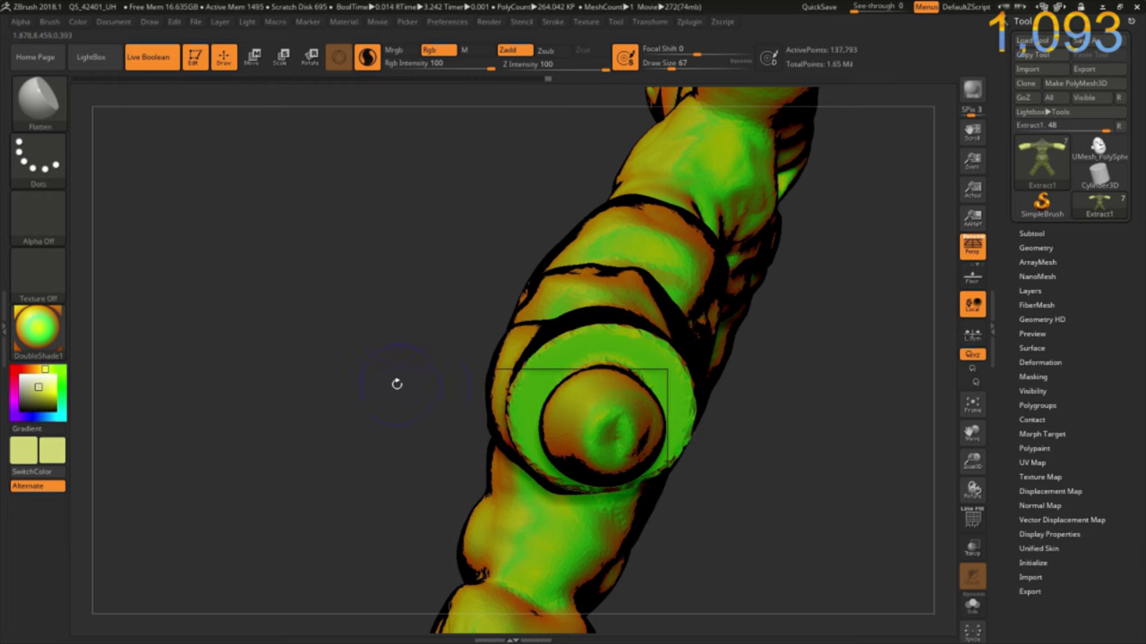
pyautogui.moveTo(397, 383); pyautogui.dragTo(521, 405)
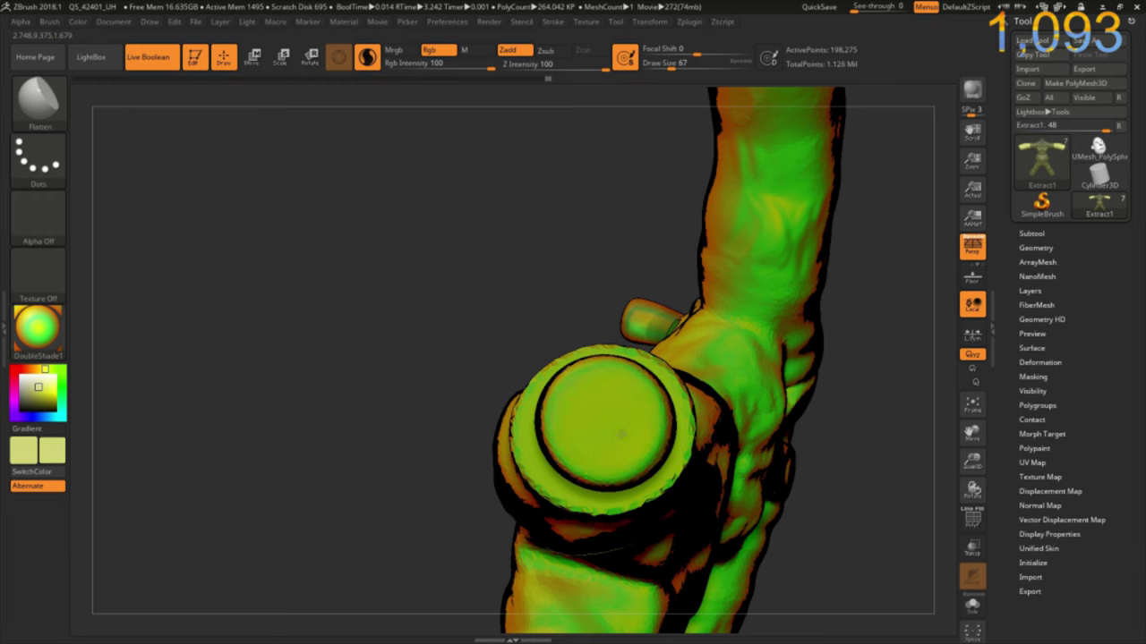
pyautogui.moveTo(521, 325)
pyautogui.mouseDown()
pyautogui.moveTo(413, 452)
pyautogui.moveTo(379, 430)
pyautogui.moveTo(314, 436)
pyautogui.moveTo(418, 381)
pyautogui.moveTo(437, 421)
pyautogui.mouseUp()
pyautogui.press('f')
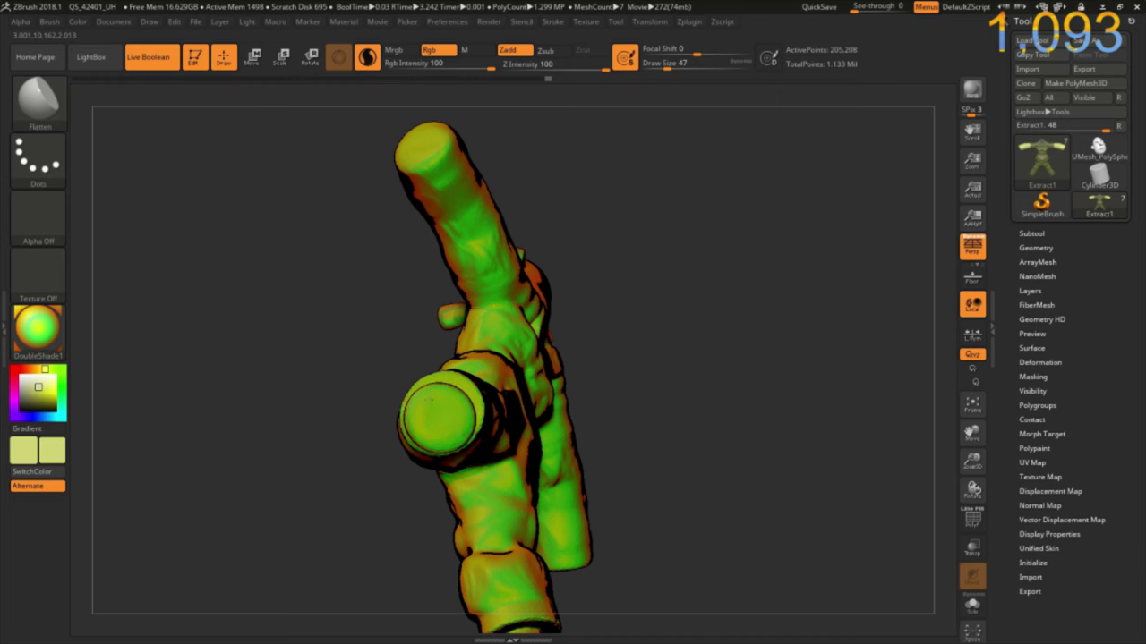
pyautogui.moveTo(429, 421)
pyautogui.mouseDown()
pyautogui.moveTo(322, 428)
pyautogui.moveTo(282, 331)
pyautogui.moveTo(263, 504)
pyautogui.moveTo(269, 483)
pyautogui.mouseUp()
pyautogui.moveTo(430, 537); pyautogui.dragTo(430, 486)
pyautogui.moveTo(450, 543)
pyautogui.mouseDown()
pyautogui.moveTo(519, 386)
pyautogui.moveTo(374, 274)
pyautogui.moveTo(536, 311)
pyautogui.moveTo(580, 416)
pyautogui.moveTo(657, 471)
pyautogui.moveTo(675, 377)
pyautogui.moveTo(533, 380)
pyautogui.mouseUp()
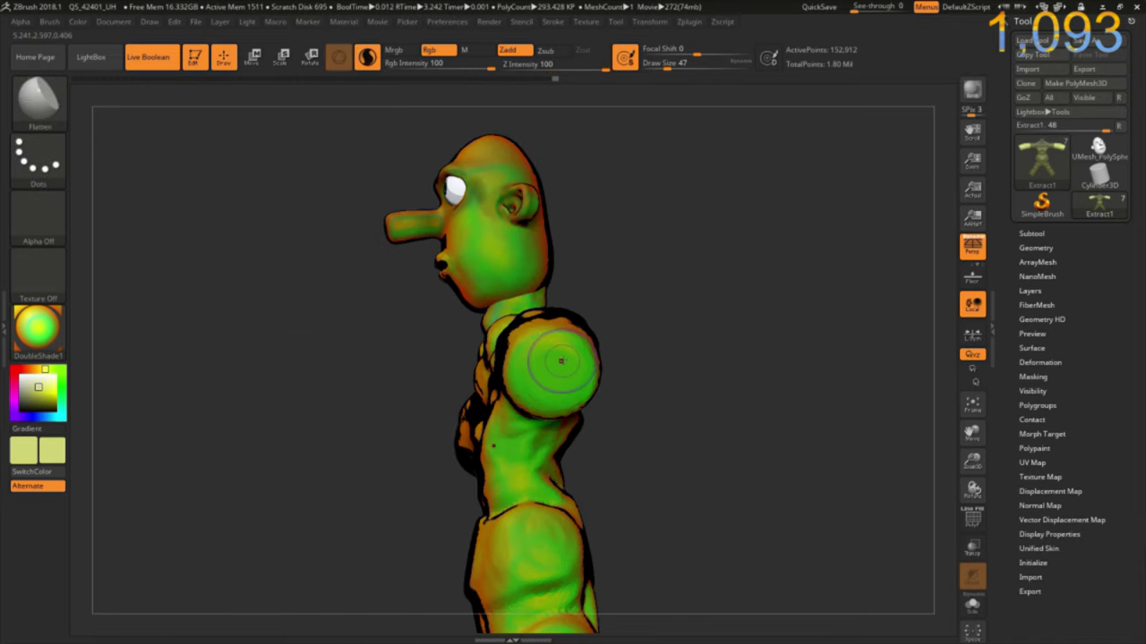
# Step: With a large Move brush, raise the forearm tip and drag the elbow's underside downward
pyautogui.press('b')
pyautogui.press('c')
pyautogui.press('b')
pyautogui.press('b')
pyautogui.press('f')
pyautogui.press('l')
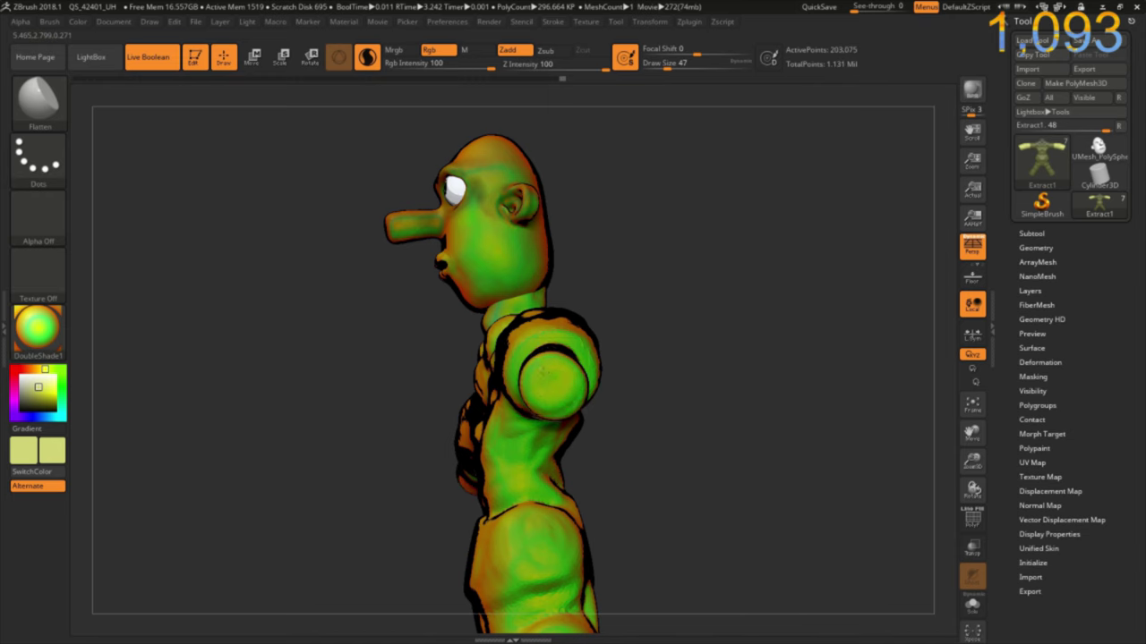
pyautogui.moveTo(350, 353); pyautogui.dragTo(601, 328)
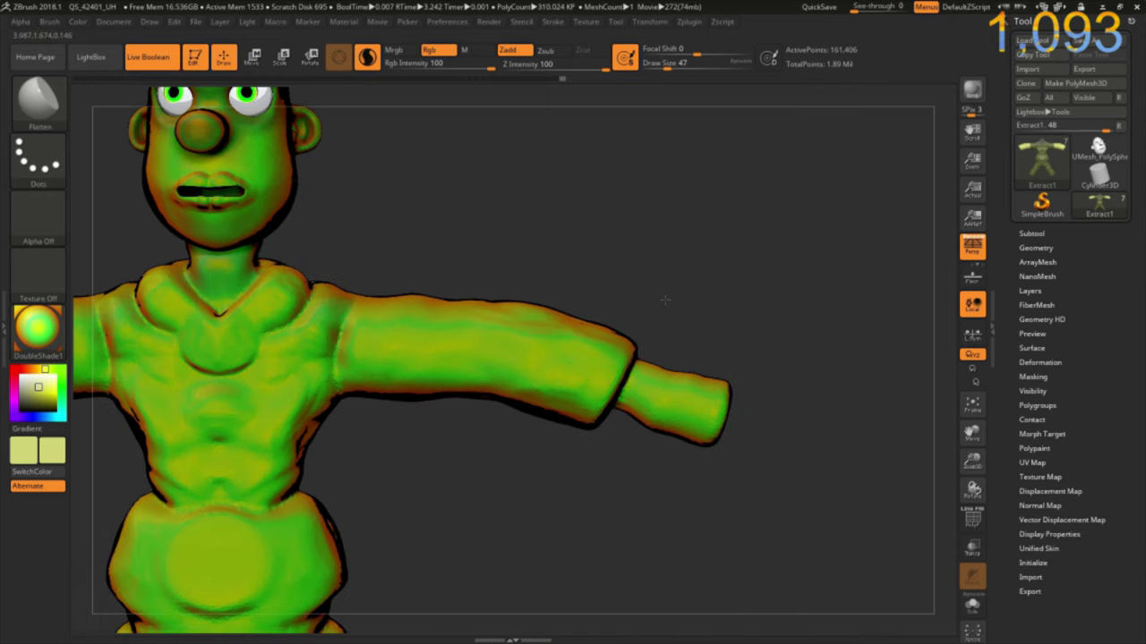
pyautogui.press('b')
pyautogui.press('m')
pyautogui.press('v')
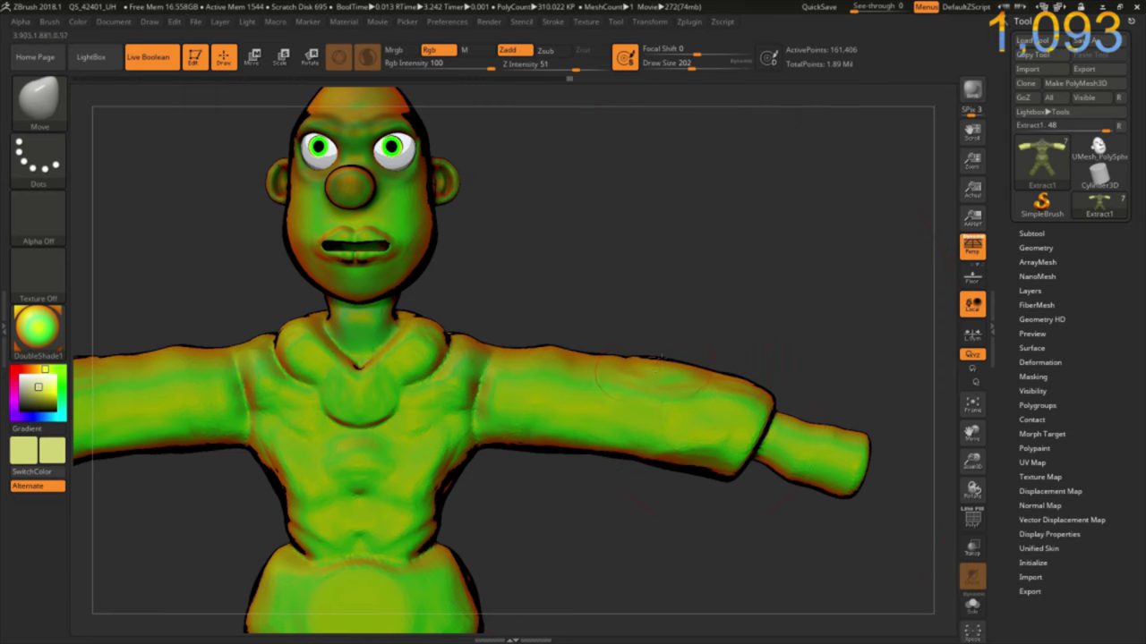
pyautogui.moveTo(740, 412); pyautogui.dragTo(805, 499)
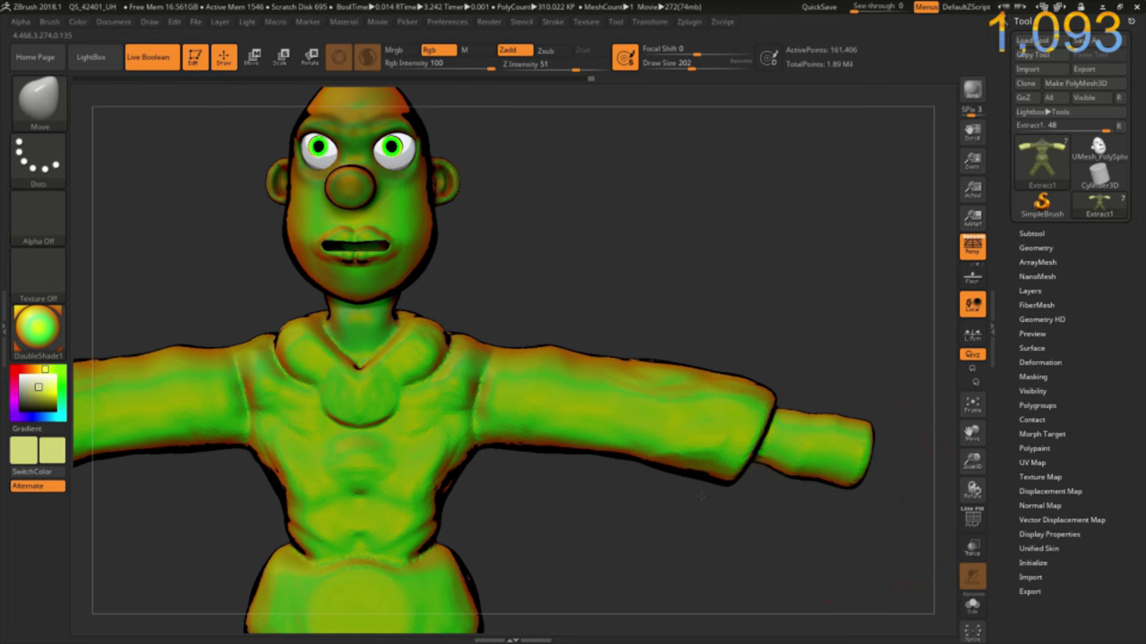
pyautogui.moveTo(680, 452); pyautogui.dragTo(685, 497)
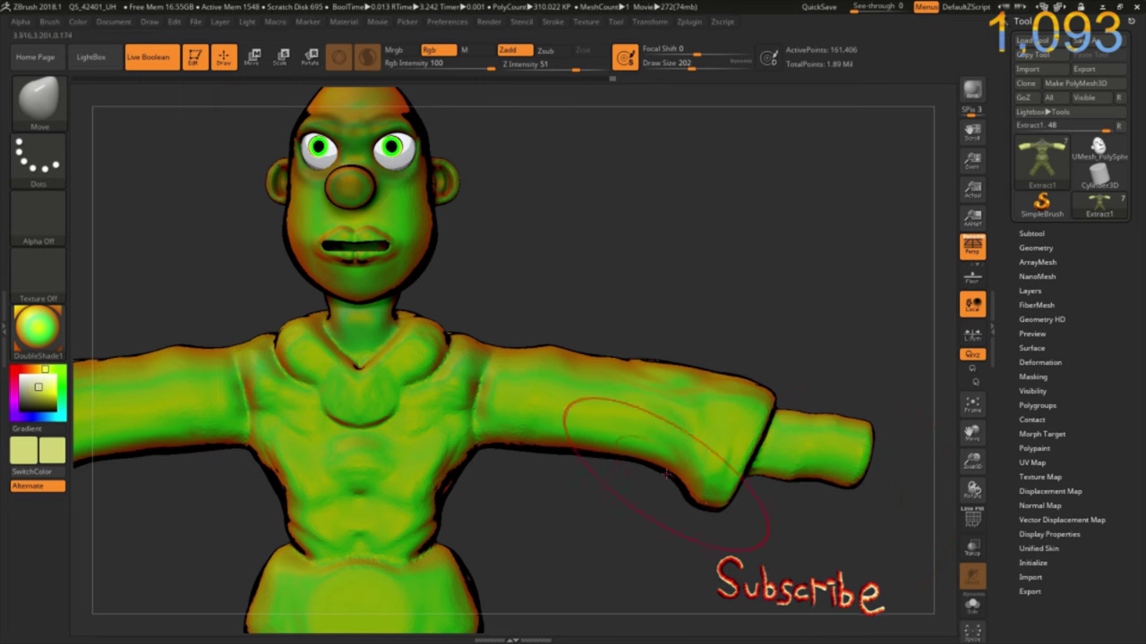
pyautogui.moveTo(733, 417); pyautogui.dragTo(716, 502)
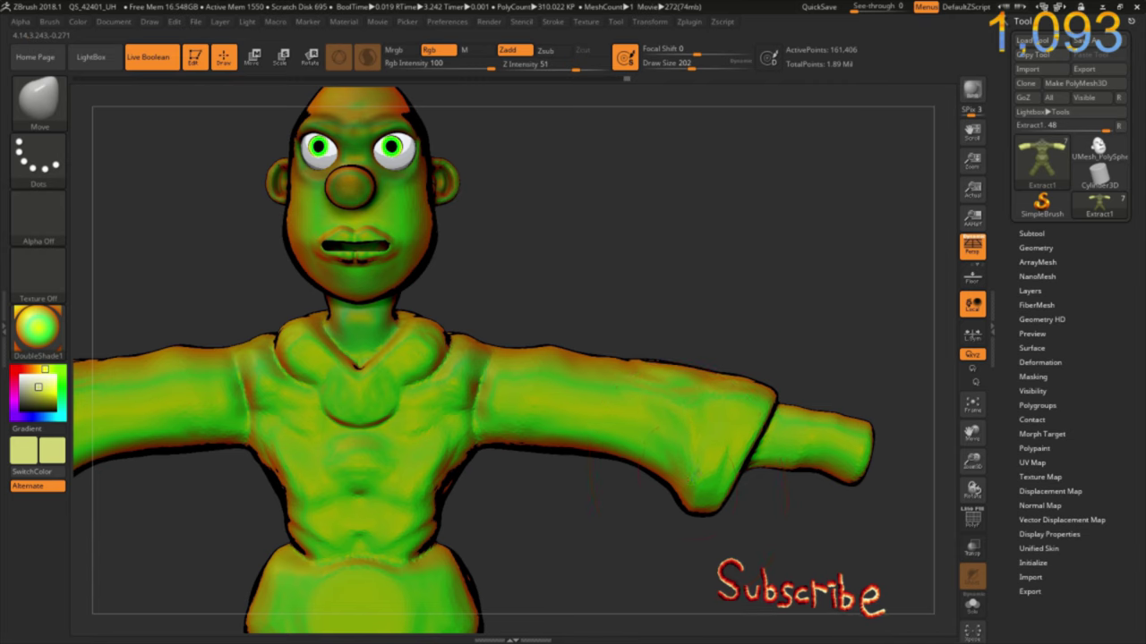
# Step: Turn the model to a three-quarter view and select the DamStandard brush
pyautogui.moveTo(859, 340)
pyautogui.mouseDown()
pyautogui.moveTo(626, 376)
pyautogui.moveTo(519, 416)
pyautogui.moveTo(466, 192)
pyautogui.mouseUp()
pyautogui.press('b')
pyautogui.press('d')
pyautogui.press('s')
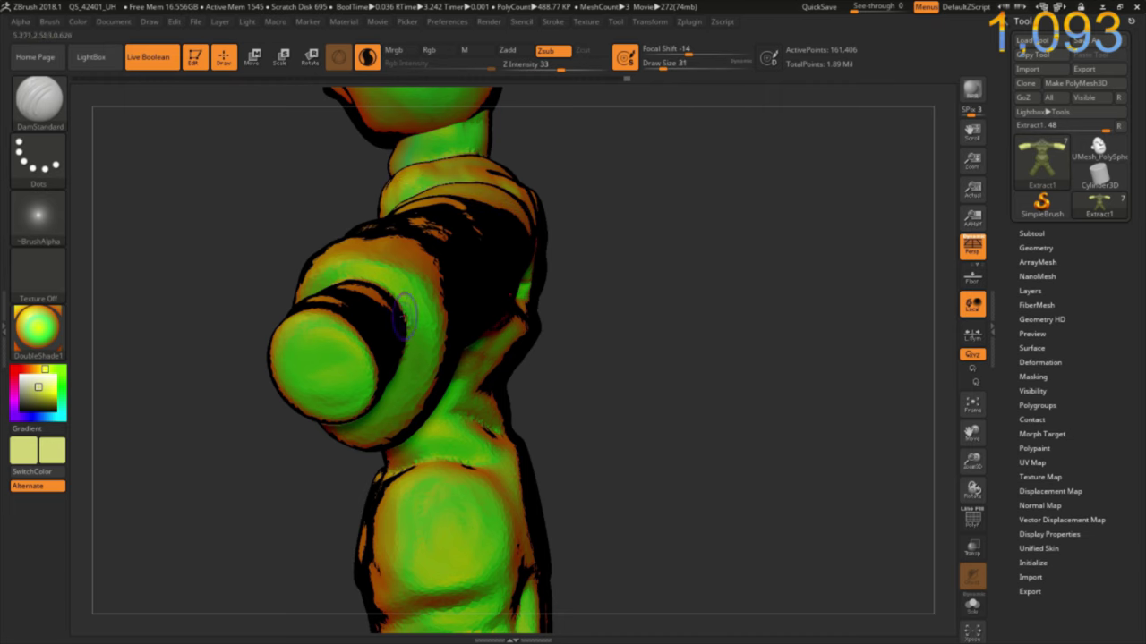
# Step: Carve DamStandard creases into the elbow groove and near the elbow, orbiting between strokes
pyautogui.moveTo(249, 226); pyautogui.dragTo(408, 364)
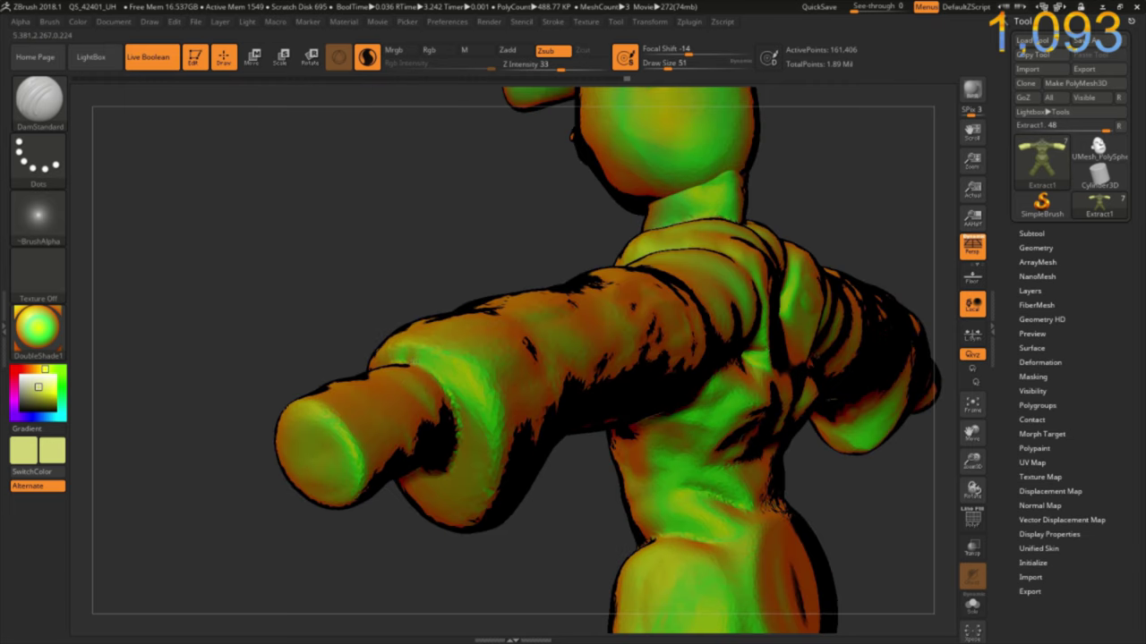
pyautogui.moveTo(431, 348)
pyautogui.mouseDown()
pyautogui.moveTo(424, 359)
pyautogui.moveTo(458, 430)
pyautogui.mouseUp()
pyautogui.moveTo(249, 371); pyautogui.dragTo(403, 372)
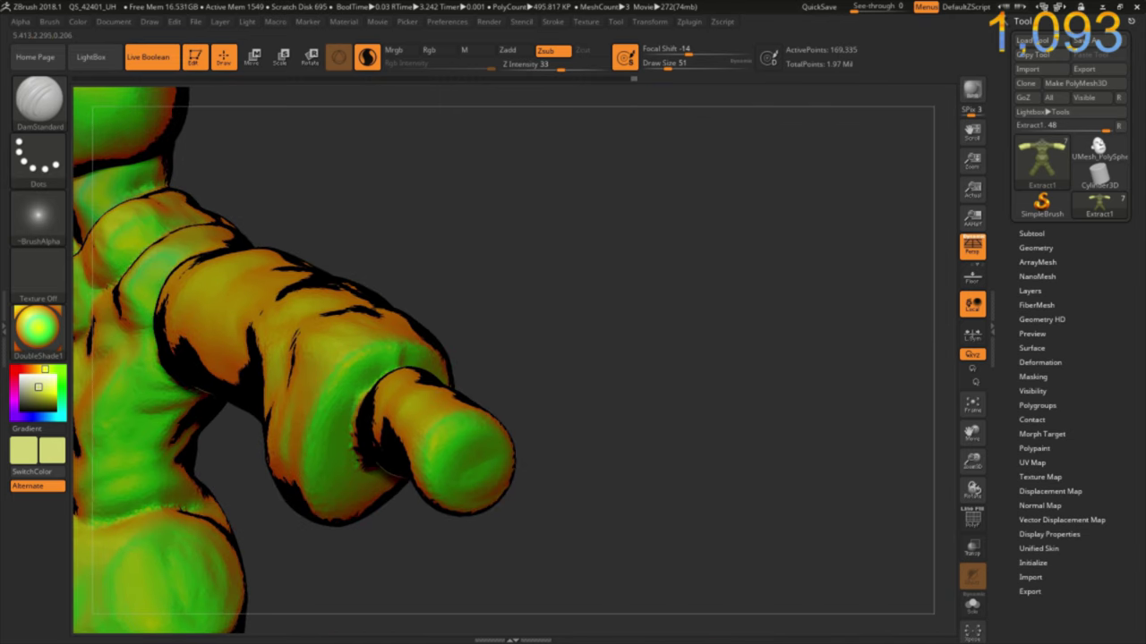
pyautogui.moveTo(375, 465); pyautogui.dragTo(345, 434)
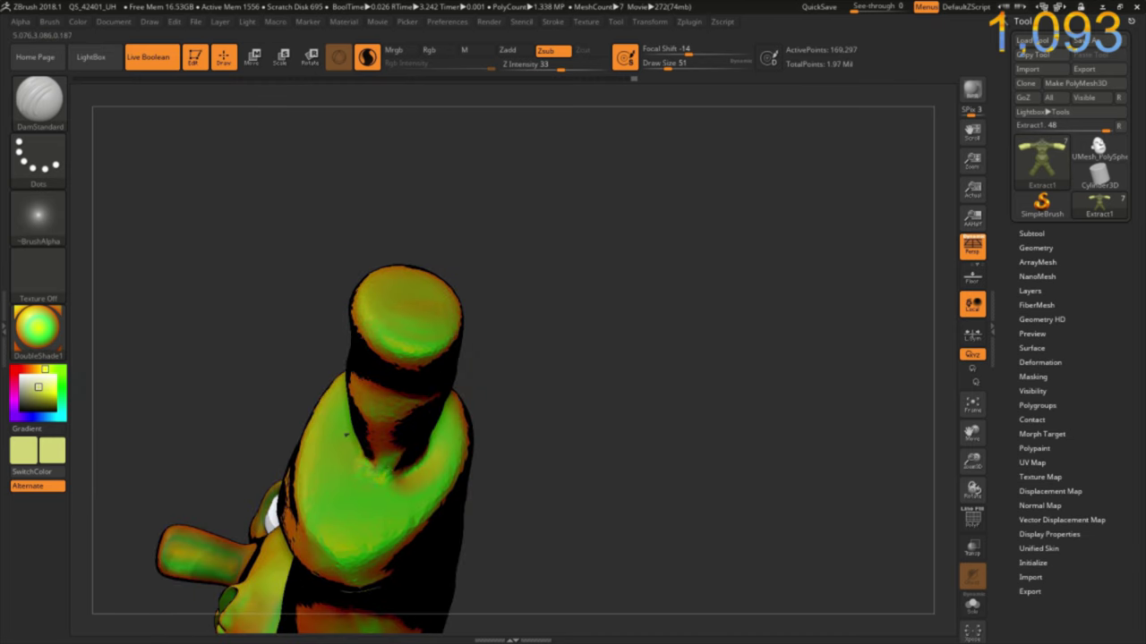
pyautogui.moveTo(578, 437); pyautogui.dragTo(502, 420)
pyautogui.moveTo(421, 470); pyautogui.dragTo(417, 428)
pyautogui.moveTo(501, 421)
pyautogui.keyDown('alt'); pyautogui.mouseDown()
pyautogui.moveTo(269, 573)
pyautogui.moveTo(428, 461)
pyautogui.mouseUp(); pyautogui.keyUp('alt')
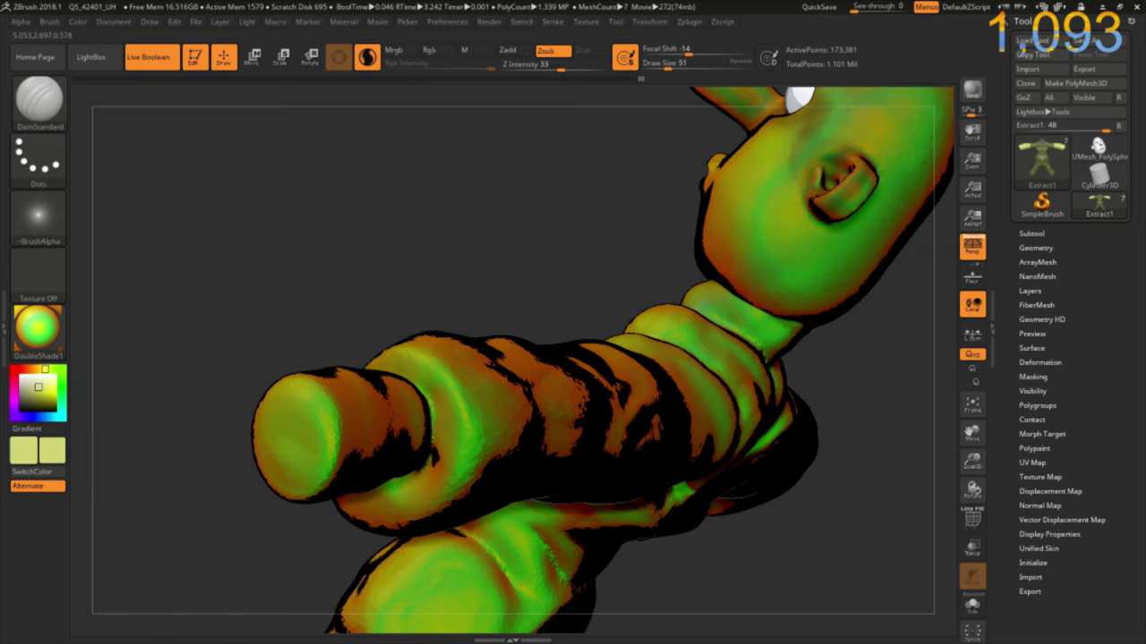
pyautogui.moveTo(242, 363); pyautogui.dragTo(255, 112)
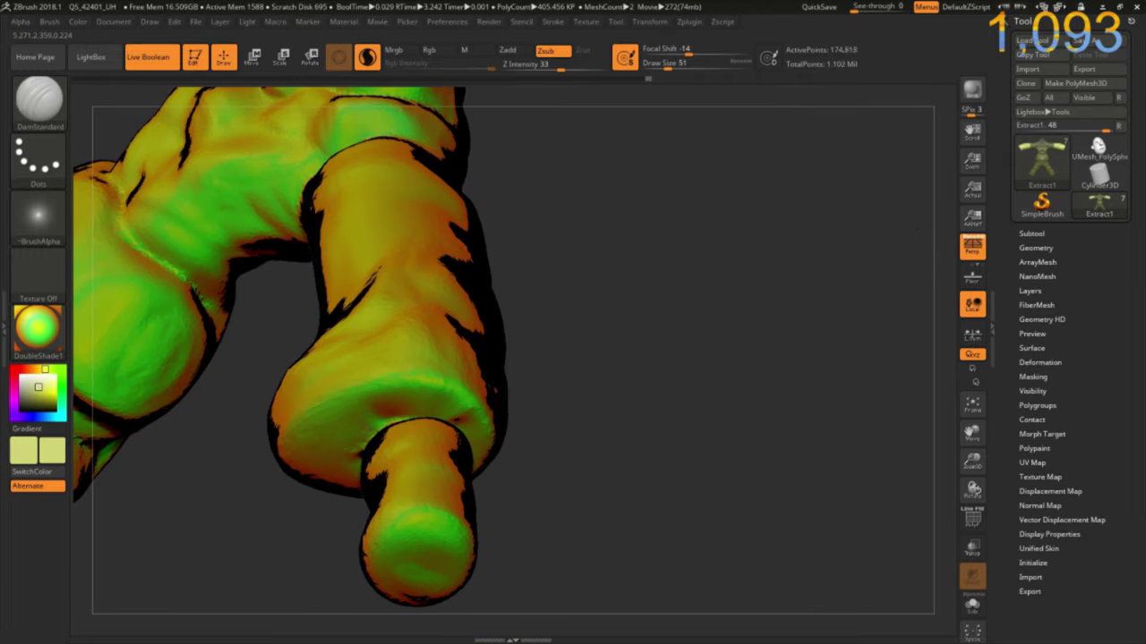
pyautogui.moveTo(322, 562); pyautogui.dragTo(362, 475)
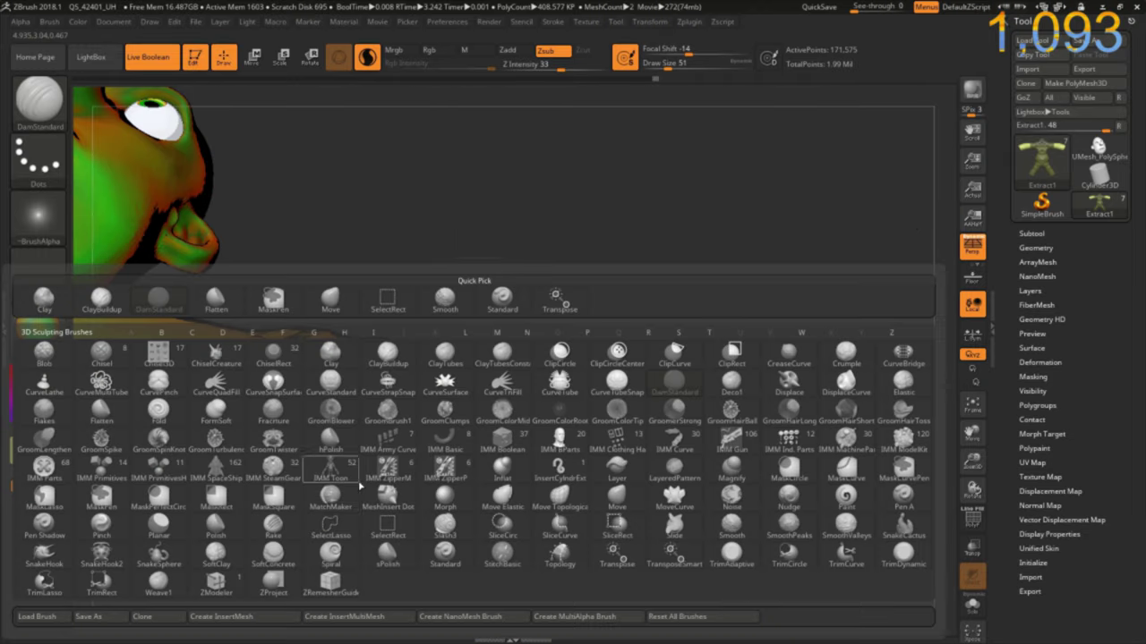
# Step: Switch to the Flatten brush with B, F, L
pyautogui.press('b')
pyautogui.press('f')
pyautogui.press('l')
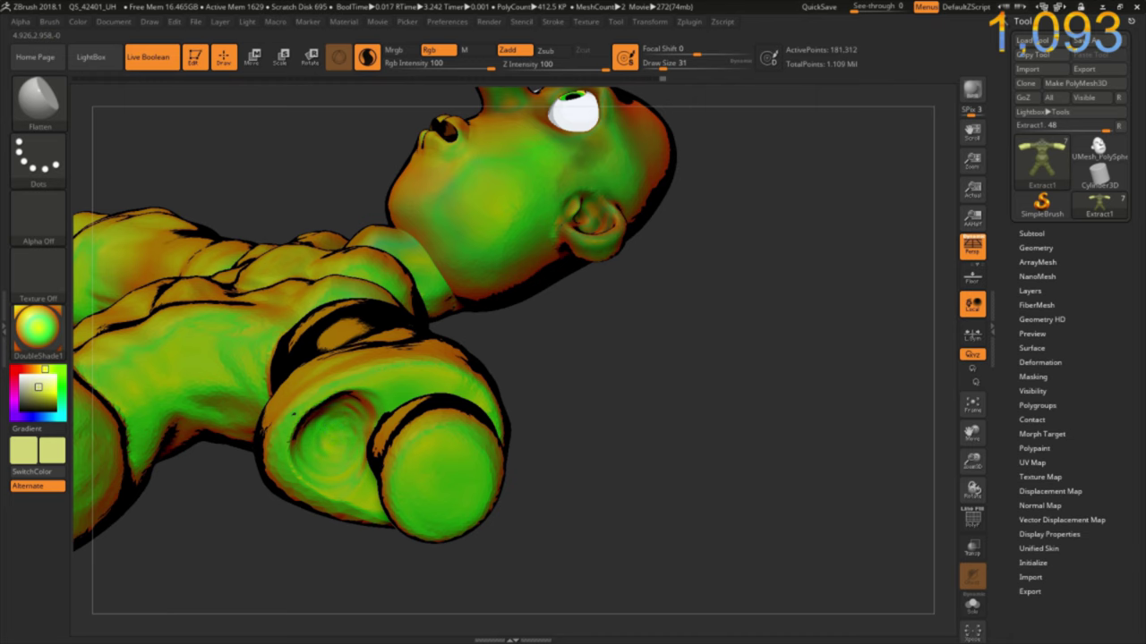
# Step: Orbit around the figure, return to the front view, and zoom in on the lower leg
pyautogui.moveTo(349, 474); pyautogui.dragTo(365, 501)
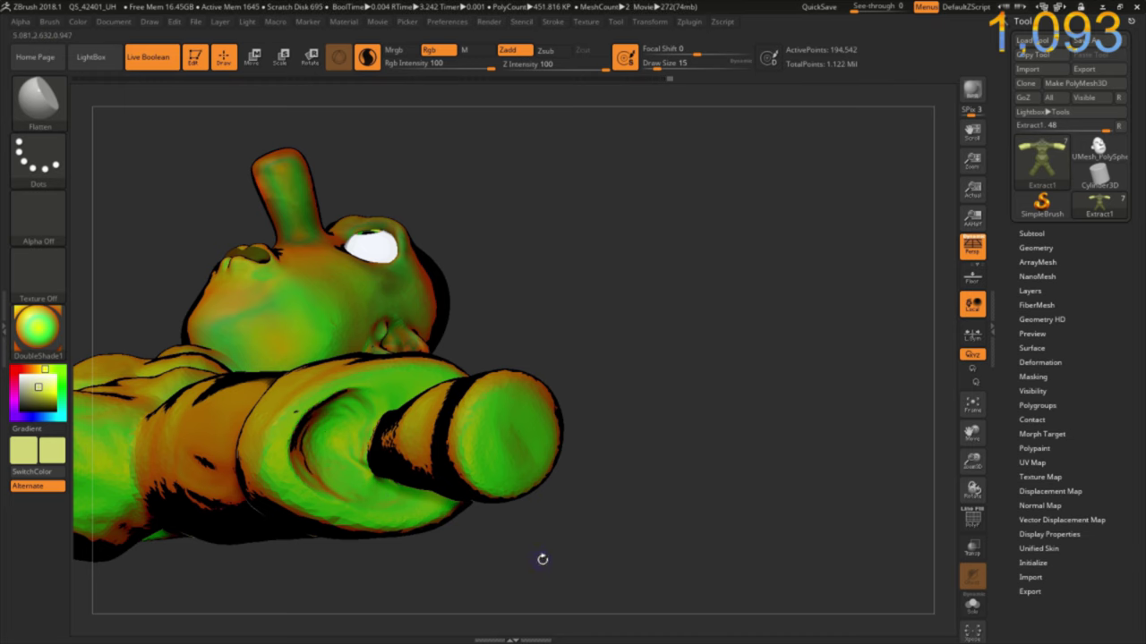
pyautogui.moveTo(539, 557); pyautogui.dragTo(550, 532)
pyautogui.moveTo(487, 407)
pyautogui.mouseDown()
pyautogui.moveTo(524, 249)
pyautogui.moveTo(552, 334)
pyautogui.mouseUp()
pyautogui.press('b')
pyautogui.press('Escape')
pyautogui.moveTo(658, 273)
pyautogui.keyDown('alt'); pyautogui.mouseDown()
pyautogui.moveTo(503, 456)
pyautogui.moveTo(502, 497)
pyautogui.mouseUp(); pyautogui.keyUp('alt')
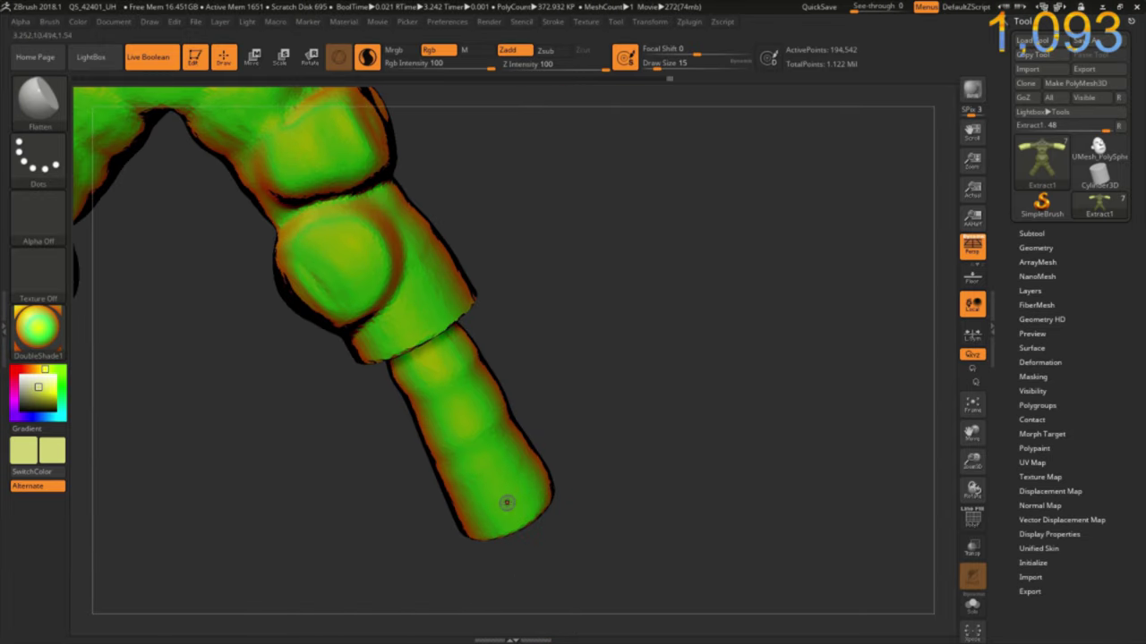
# Step: Inflate the end of the leg into a large bulb-shaped foot at Draw Size 195
pyautogui.keyDown('alt'); pyautogui.moveTo(391, 563); pyautogui.dragTo(378, 474); pyautogui.keyUp('alt')
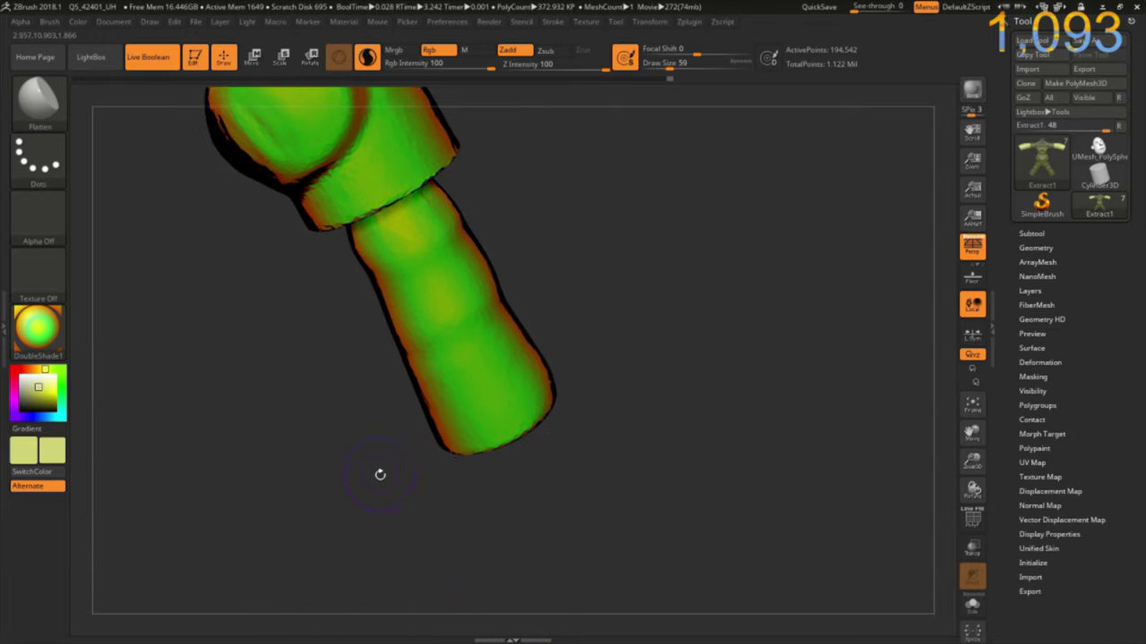
pyautogui.moveTo(497, 447)
pyautogui.mouseDown()
pyautogui.moveTo(507, 465)
pyautogui.moveTo(537, 475)
pyautogui.mouseUp()
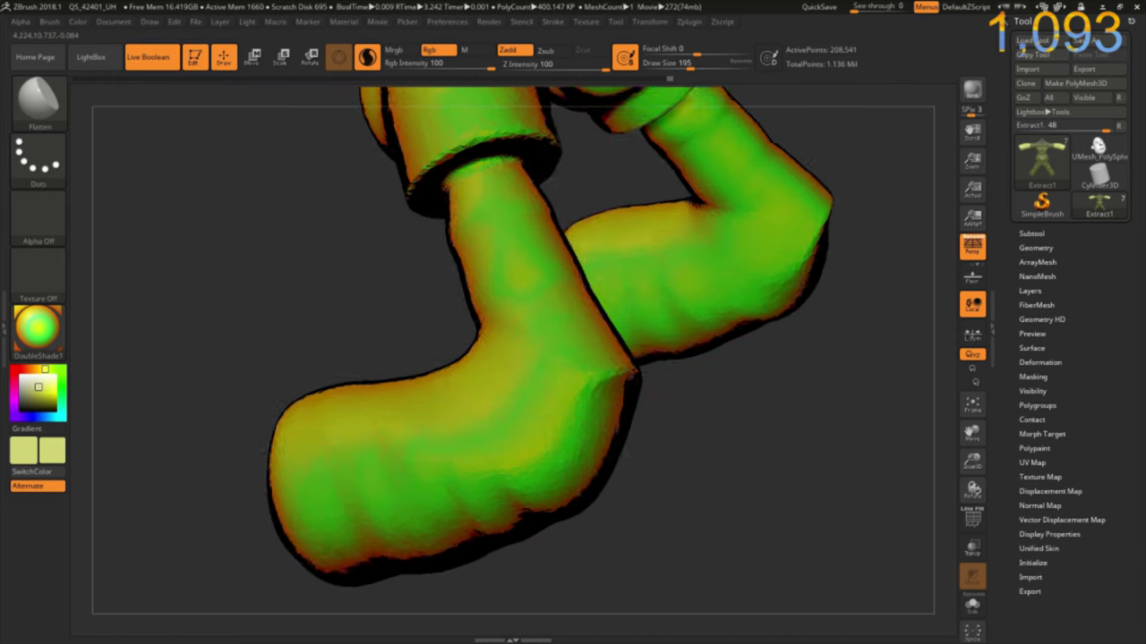
pyautogui.moveTo(716, 438); pyautogui.dragTo(718, 396)
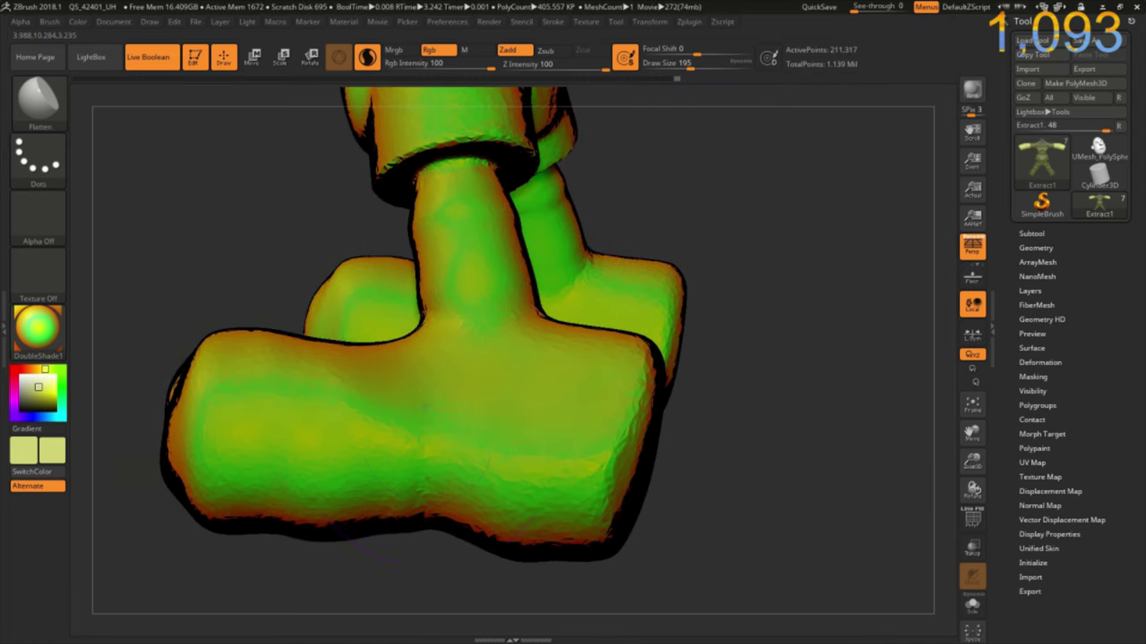
# Step: Switch to the DamStandard brush with B, D, S
pyautogui.press('b')
pyautogui.press('d')
pyautogui.press('s')
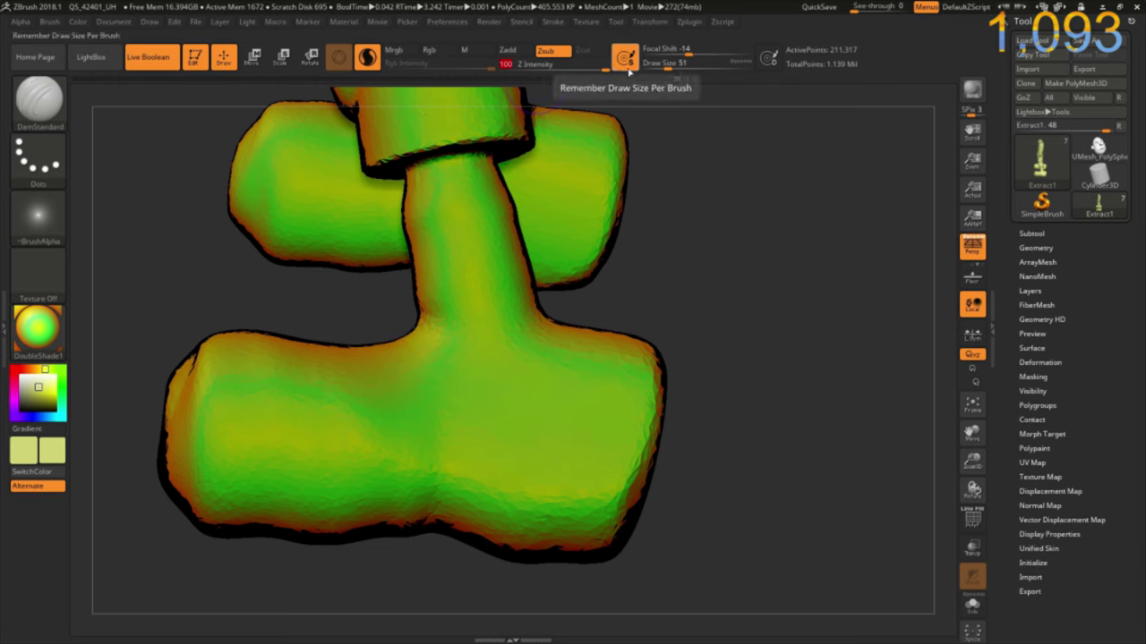
# Step: Carve DamStandard grooves across the top of the foot and along the ankle joint
pyautogui.moveTo(412, 339)
pyautogui.mouseDown()
pyautogui.moveTo(528, 351)
pyautogui.moveTo(559, 340)
pyautogui.mouseUp()
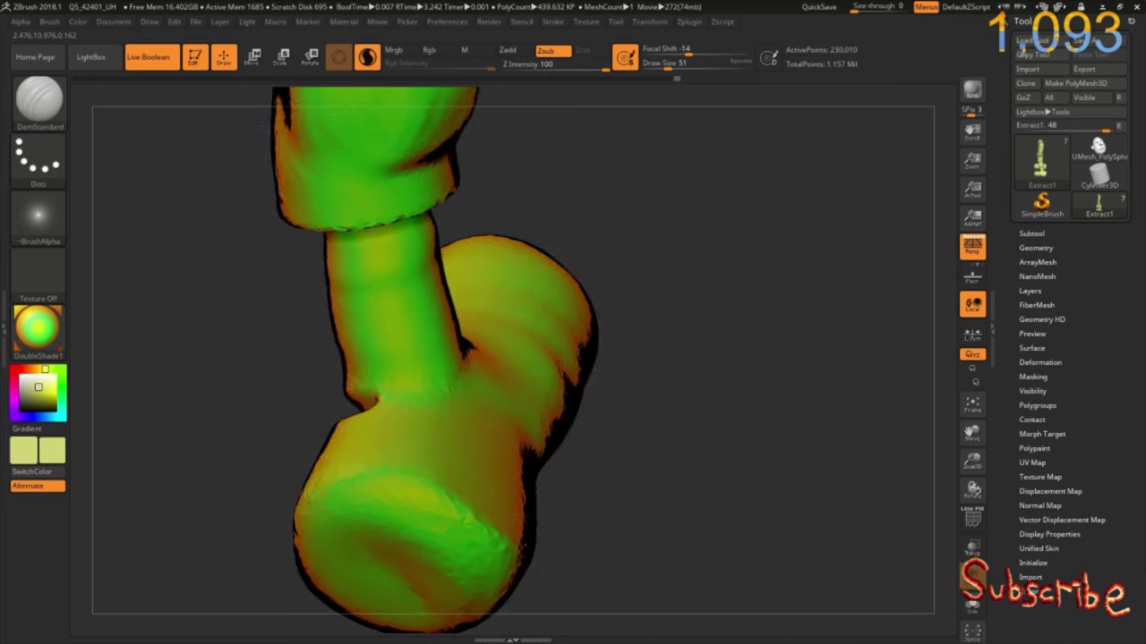
pyautogui.moveTo(360, 394)
pyautogui.mouseDown()
pyautogui.moveTo(394, 407)
pyautogui.moveTo(452, 381)
pyautogui.mouseUp()
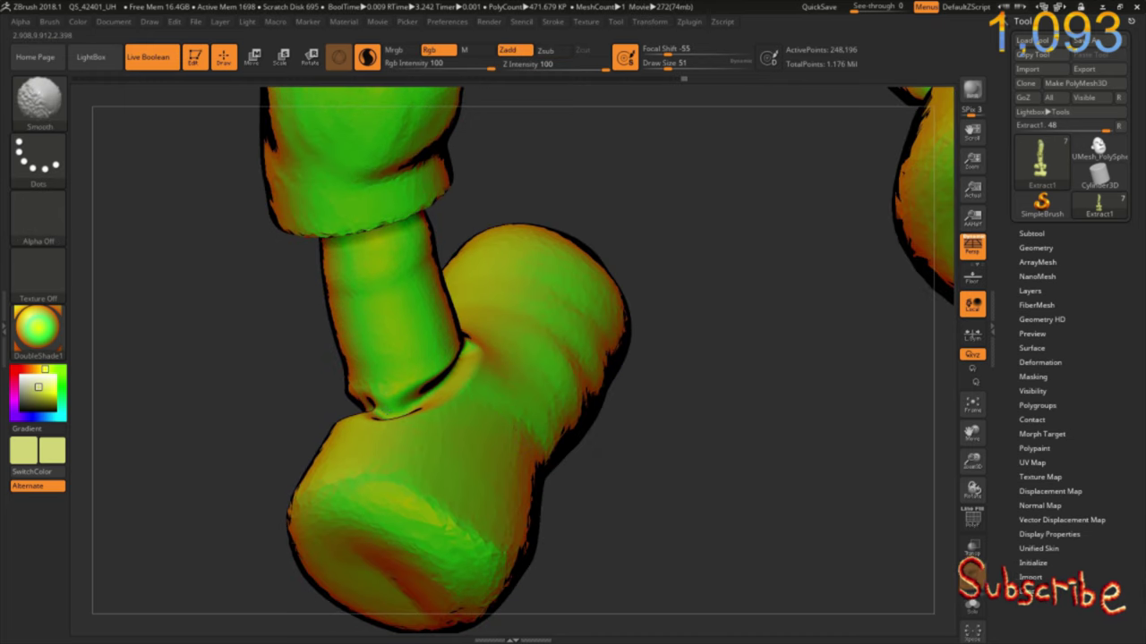
pyautogui.moveTo(295, 409); pyautogui.dragTo(356, 474)
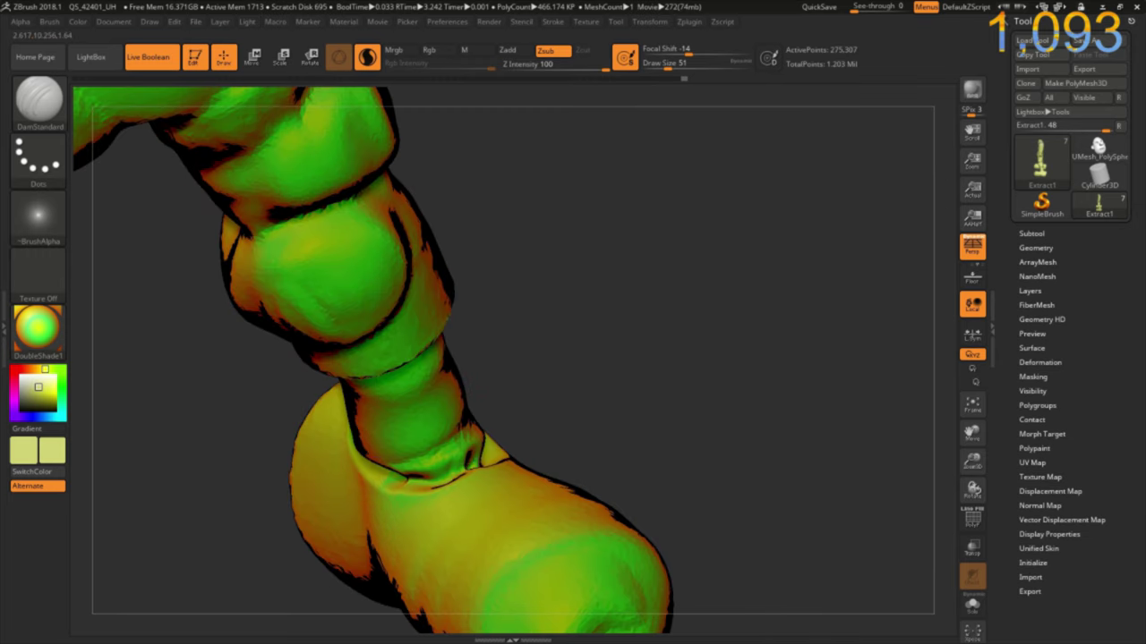
# Step: Shift-smooth the ankle crease, then mask a band across the belly
pyautogui.press('shift')
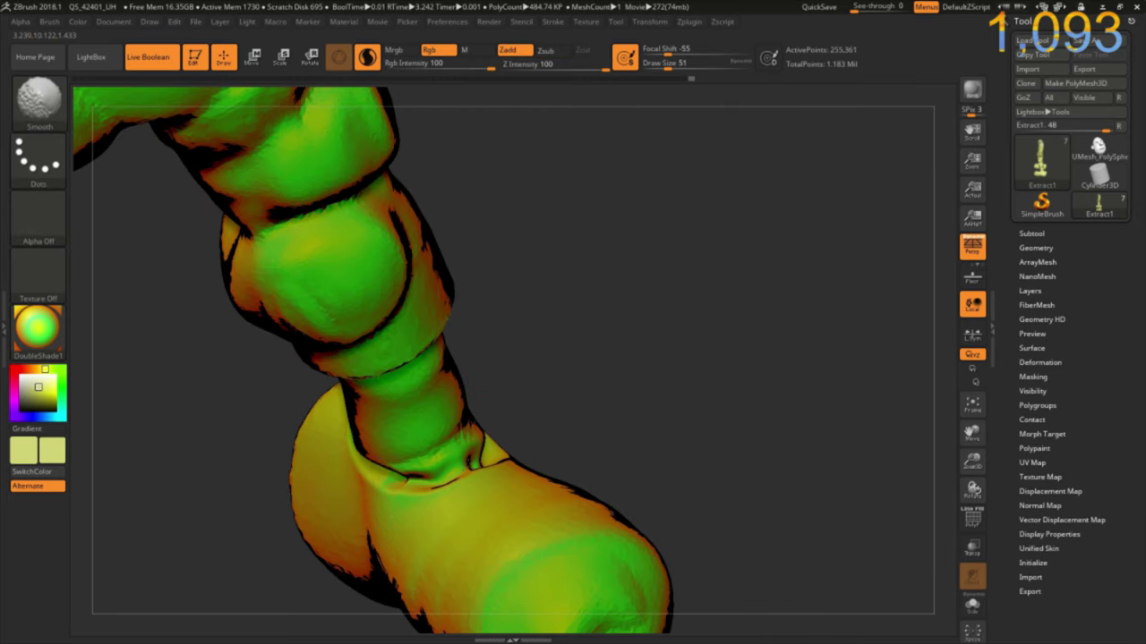
pyautogui.moveTo(537, 224)
pyautogui.mouseDown()
pyautogui.moveTo(369, 445)
pyautogui.moveTo(380, 458)
pyautogui.mouseUp()
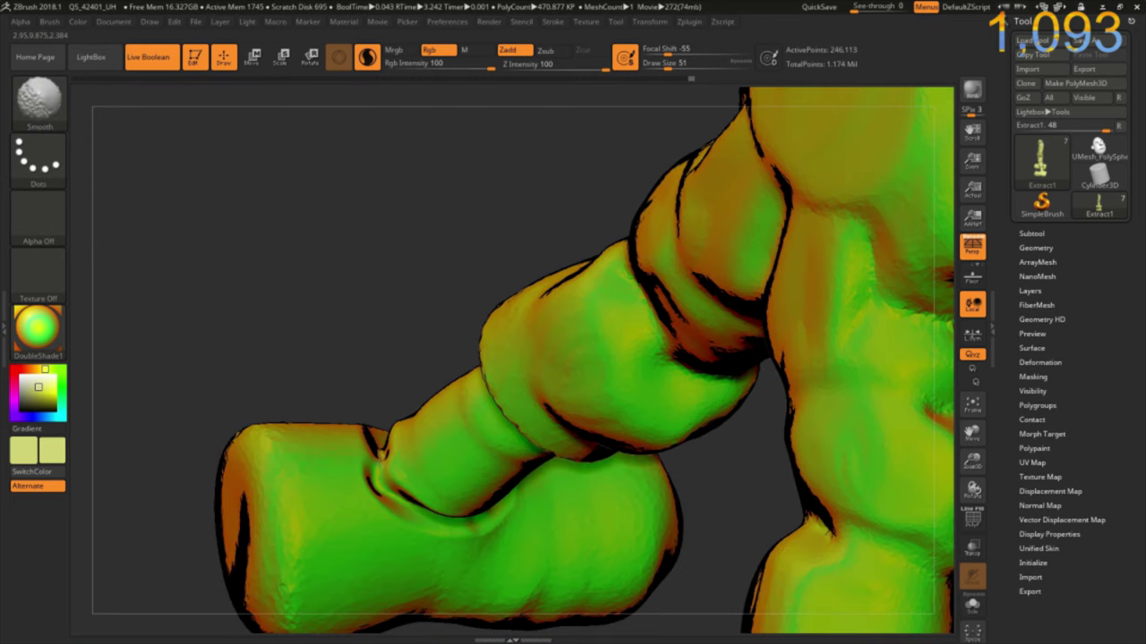
pyautogui.press('shift')
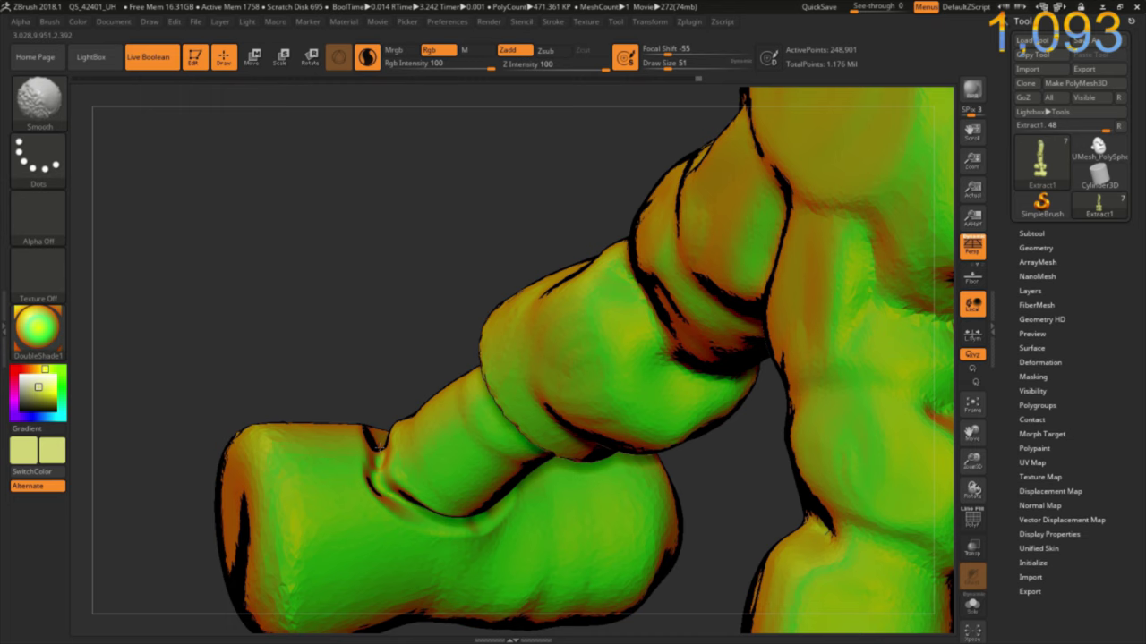
pyautogui.moveTo(409, 283)
pyautogui.mouseDown()
pyautogui.moveTo(295, 258)
pyautogui.moveTo(384, 505)
pyautogui.moveTo(582, 460)
pyautogui.moveTo(644, 421)
pyautogui.moveTo(704, 481)
pyautogui.moveTo(696, 365)
pyautogui.moveTo(670, 382)
pyautogui.moveTo(690, 341)
pyautogui.mouseUp()
pyautogui.moveTo(610, 305)
pyautogui.mouseDown()
pyautogui.moveTo(501, 376)
pyautogui.moveTo(396, 256)
pyautogui.moveTo(448, 305)
pyautogui.moveTo(511, 302)
pyautogui.mouseUp()
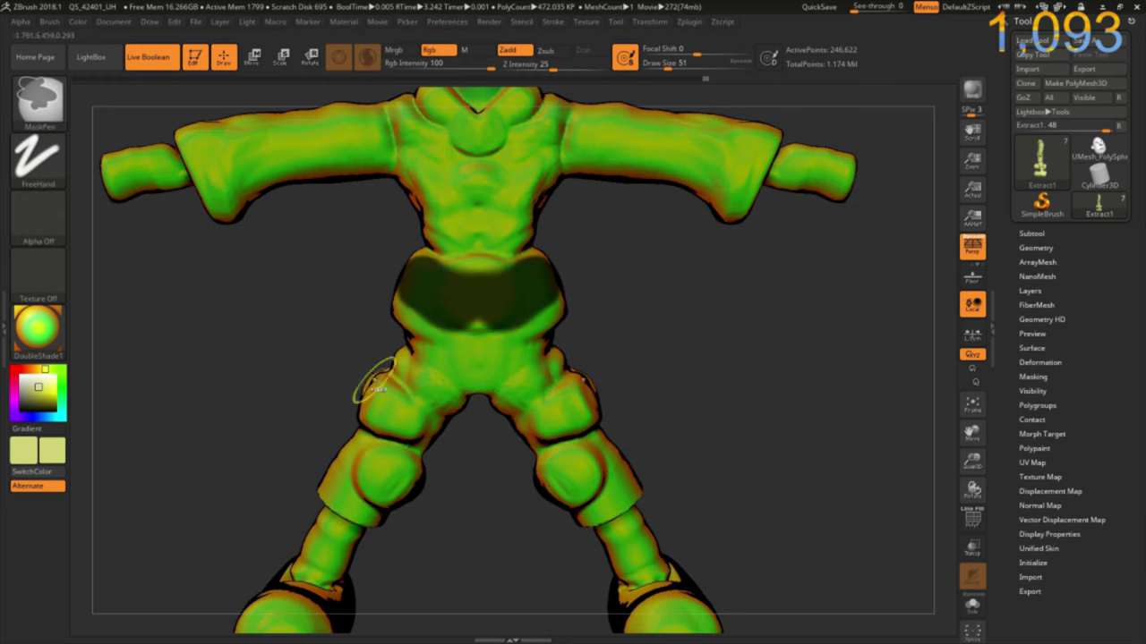
# Step: Extend the shorts mask over the hips, crotch, lower belly and down to the knees
pyautogui.moveTo(442, 284)
pyautogui.keyDown('ctrl'); pyautogui.mouseDown()
pyautogui.moveTo(430, 327)
pyautogui.moveTo(524, 340)
pyautogui.moveTo(430, 376)
pyautogui.moveTo(426, 278)
pyautogui.moveTo(402, 412)
pyautogui.moveTo(385, 425)
pyautogui.moveTo(364, 502)
pyautogui.mouseUp(); pyautogui.keyUp('ctrl')
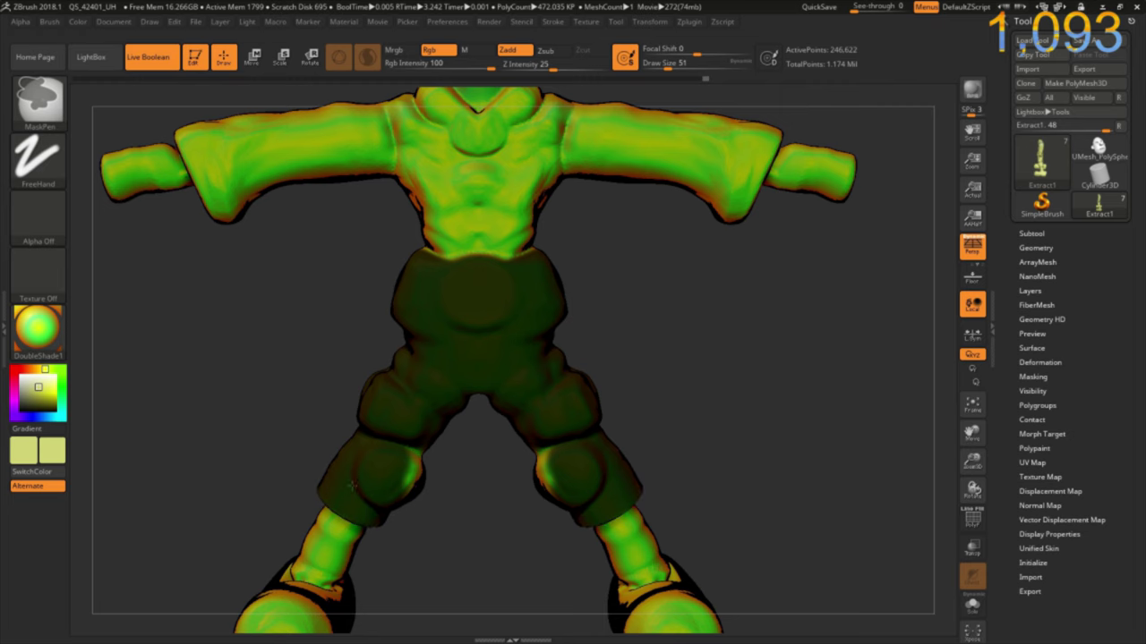
pyautogui.moveTo(594, 439); pyautogui.dragTo(546, 300, button='right')
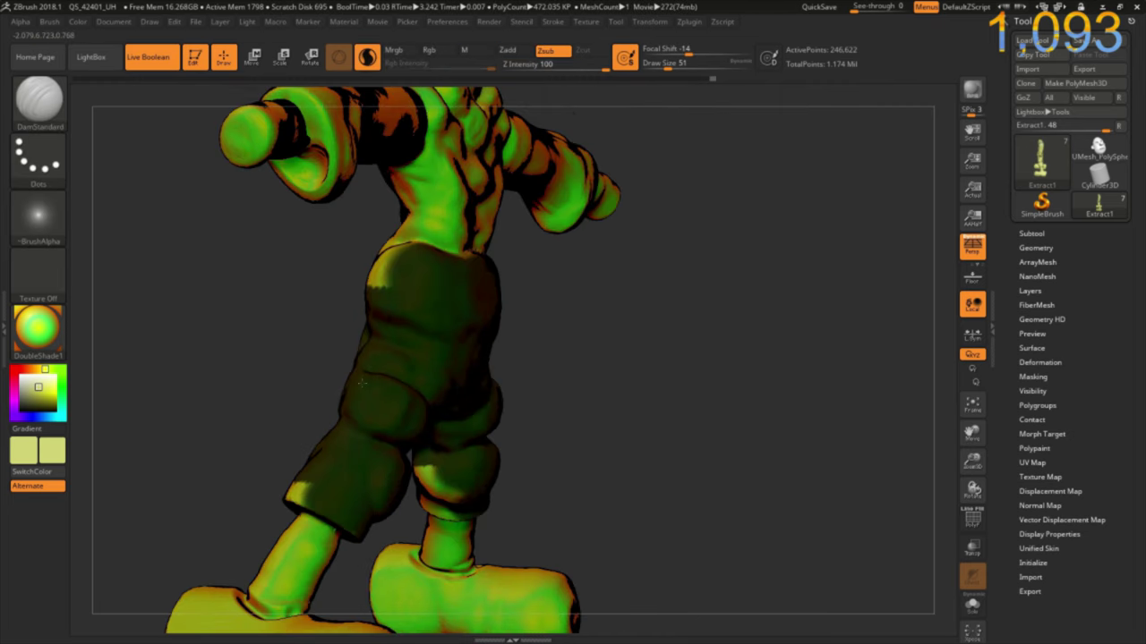
pyautogui.moveTo(546, 299)
pyautogui.keyDown('ctrl'); pyautogui.mouseDown()
pyautogui.moveTo(501, 264)
pyautogui.moveTo(589, 267)
pyautogui.mouseUp(); pyautogui.keyUp('ctrl')
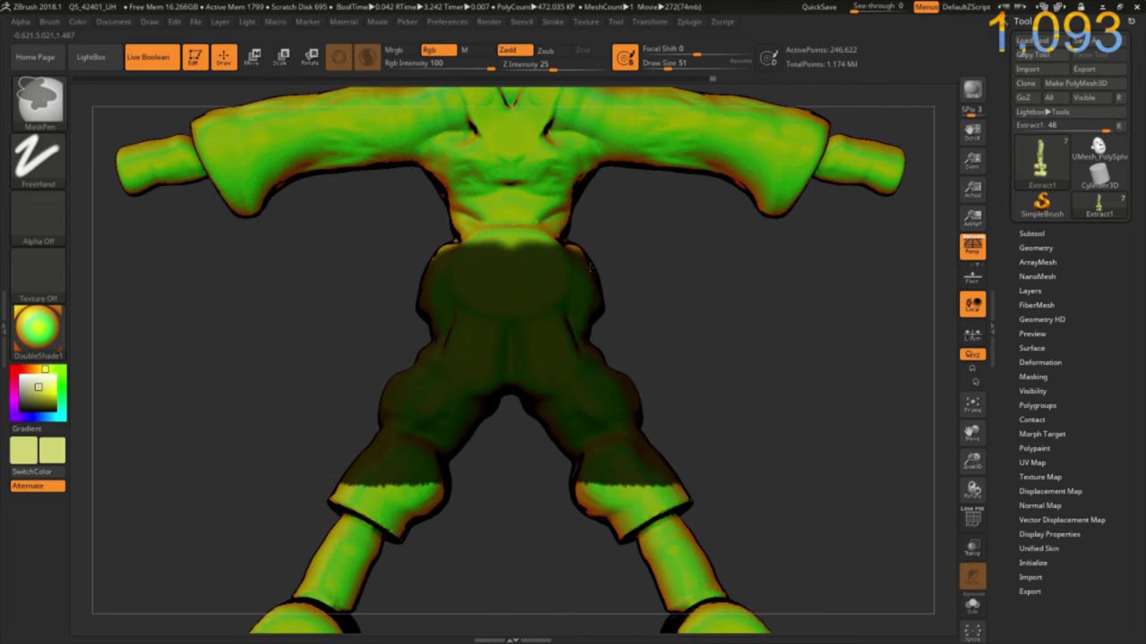
pyautogui.moveTo(566, 351)
pyautogui.keyDown('ctrl'); pyautogui.mouseDown()
pyautogui.moveTo(602, 499)
pyautogui.moveTo(631, 509)
pyautogui.moveTo(649, 495)
pyautogui.mouseUp(); pyautogui.keyUp('ctrl')
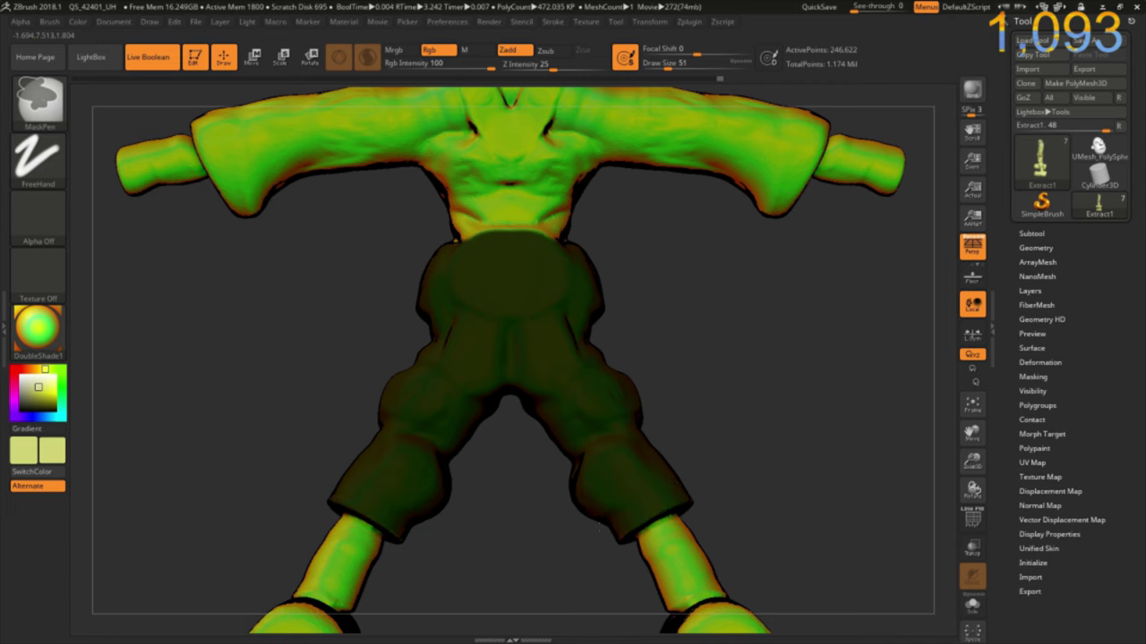
# Step: Orbit to check the mask from below and the sides, snap to the back view, and QuickSave
pyautogui.moveTo(599, 528); pyautogui.dragTo(591, 529, button='right')
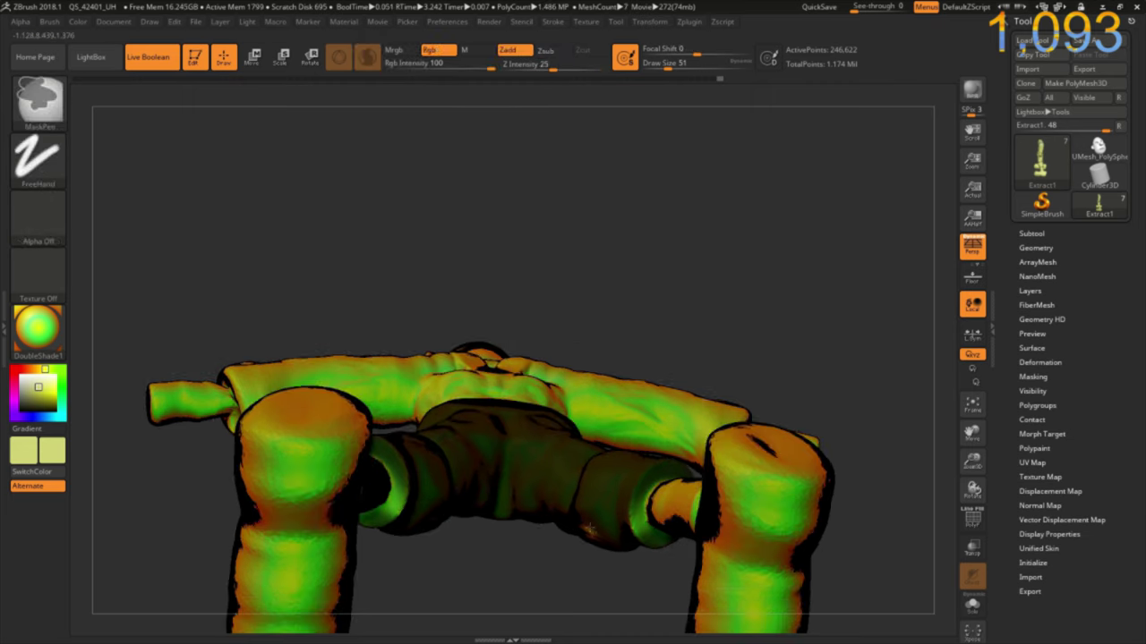
pyautogui.moveTo(599, 472); pyautogui.dragTo(614, 488, button='right')
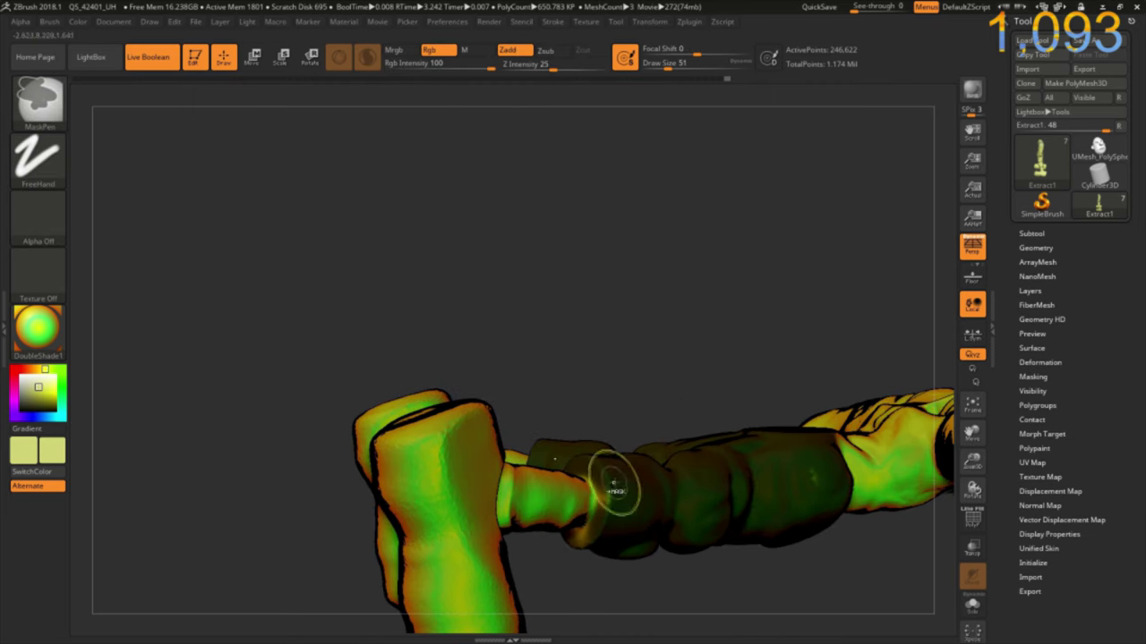
pyautogui.moveTo(738, 465); pyautogui.dragTo(606, 506, button='right')
pyautogui.moveTo(596, 332)
pyautogui.mouseDown(button='right')
pyautogui.moveTo(388, 462)
pyautogui.moveTo(395, 421)
pyautogui.moveTo(629, 415)
pyautogui.mouseUp(button='right')
pyautogui.moveTo(373, 332); pyautogui.dragTo(341, 392, button='right')
pyautogui.click(821, 8)
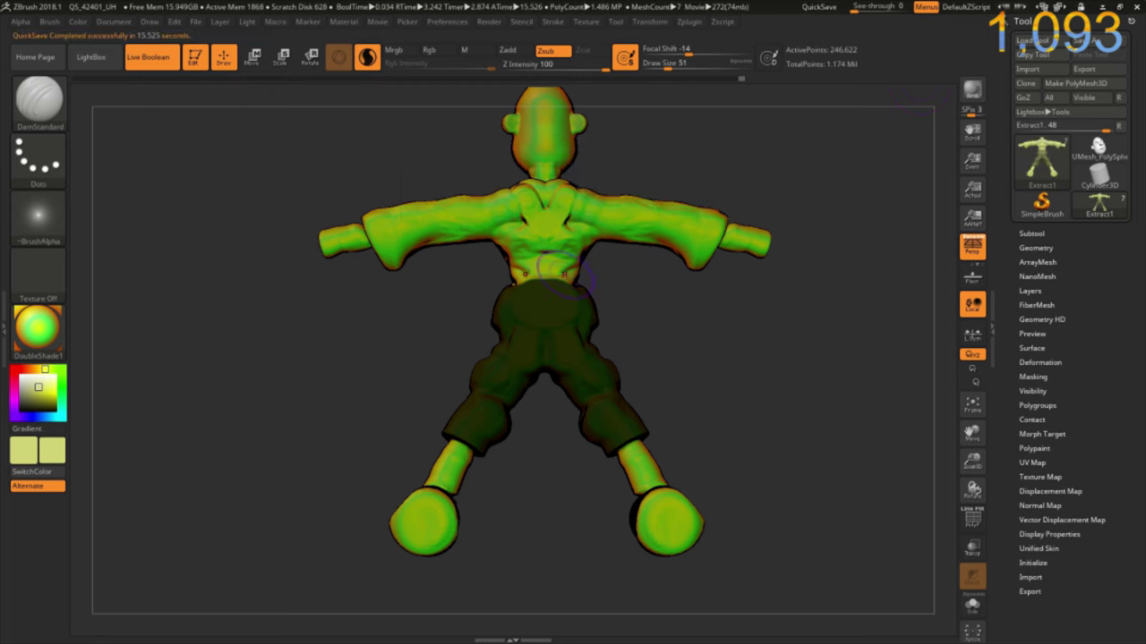
# Step: Extract the masked shorts and accept them as the new Extract1 subtool
pyautogui.click(1031, 234)
pyautogui.scroll(-3, 1038, 403)
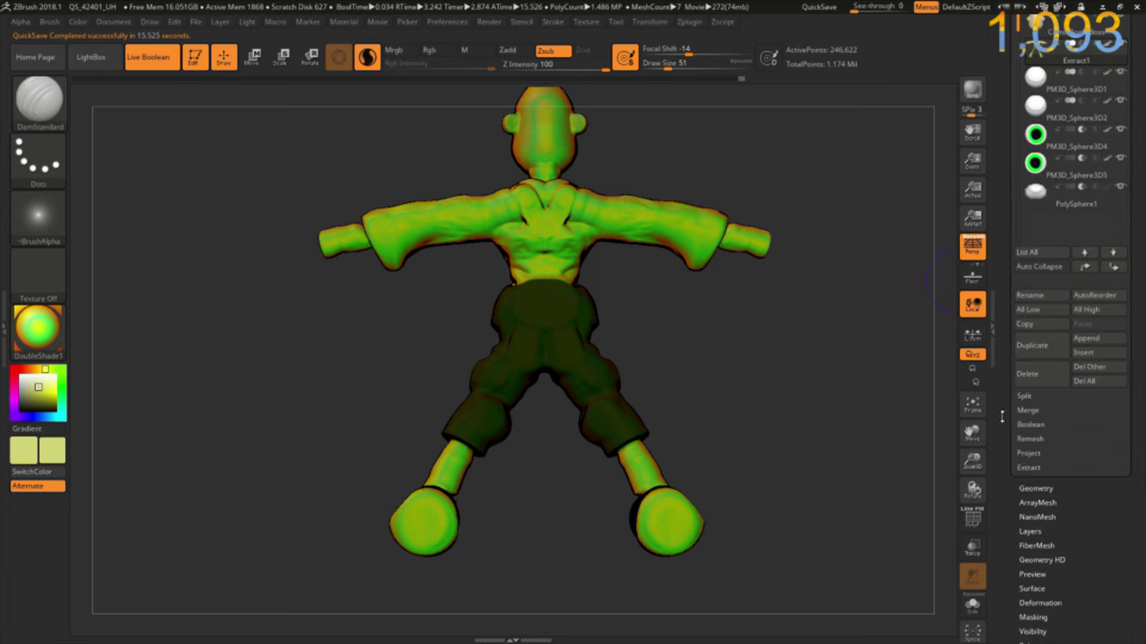
pyautogui.click(1028, 467)
pyautogui.click(1030, 489)
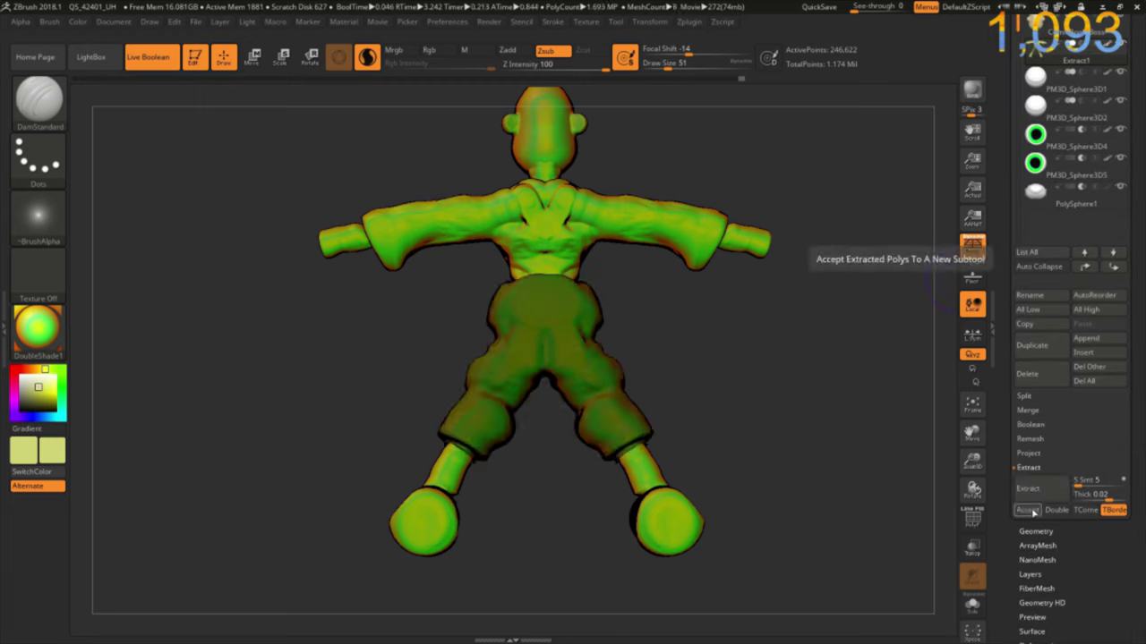
pyautogui.click(1026, 510)
# Step: Clear the mask, reselect the body subtool, and mask the chest, shoulders and upper arms
pyautogui.keyDown('ctrl'); pyautogui.click(414, 347); pyautogui.keyUp('ctrl')
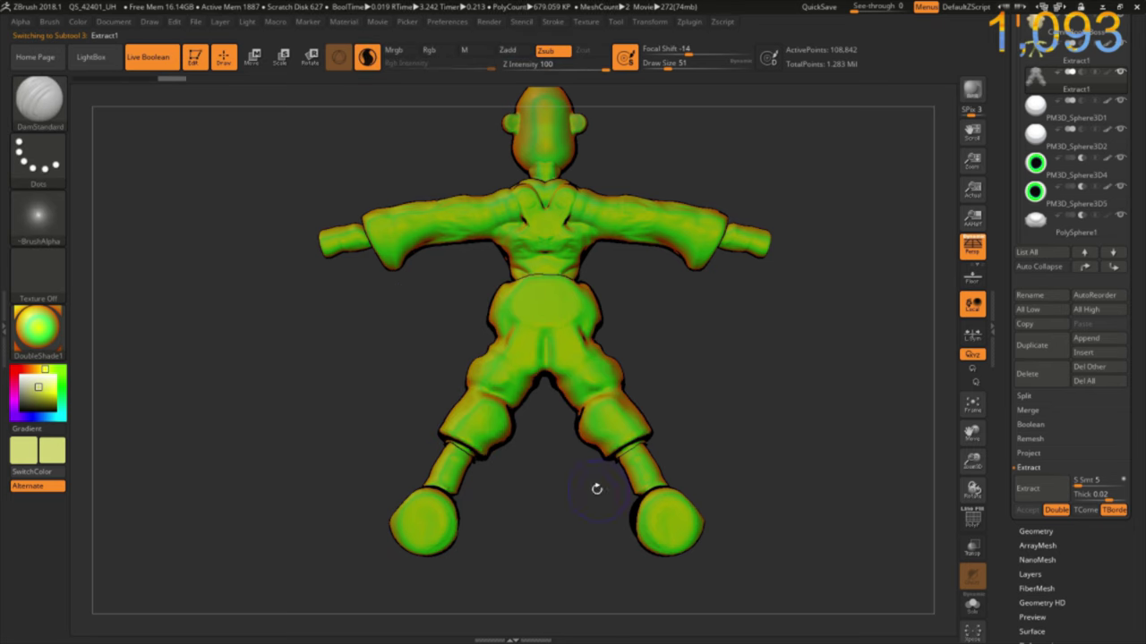
pyautogui.keyDown('alt'); pyautogui.click(507, 266); pyautogui.keyUp('alt')
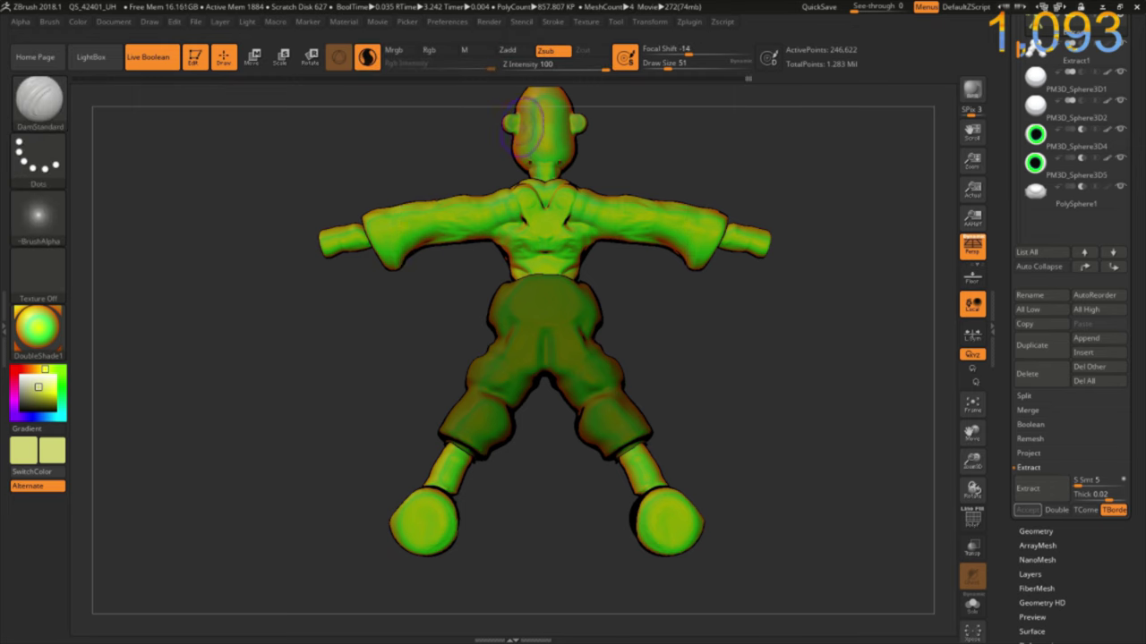
pyautogui.moveTo(461, 217)
pyautogui.keyDown('ctrl'); pyautogui.mouseDown()
pyautogui.moveTo(512, 220)
pyautogui.moveTo(527, 243)
pyautogui.mouseUp(); pyautogui.keyUp('ctrl')
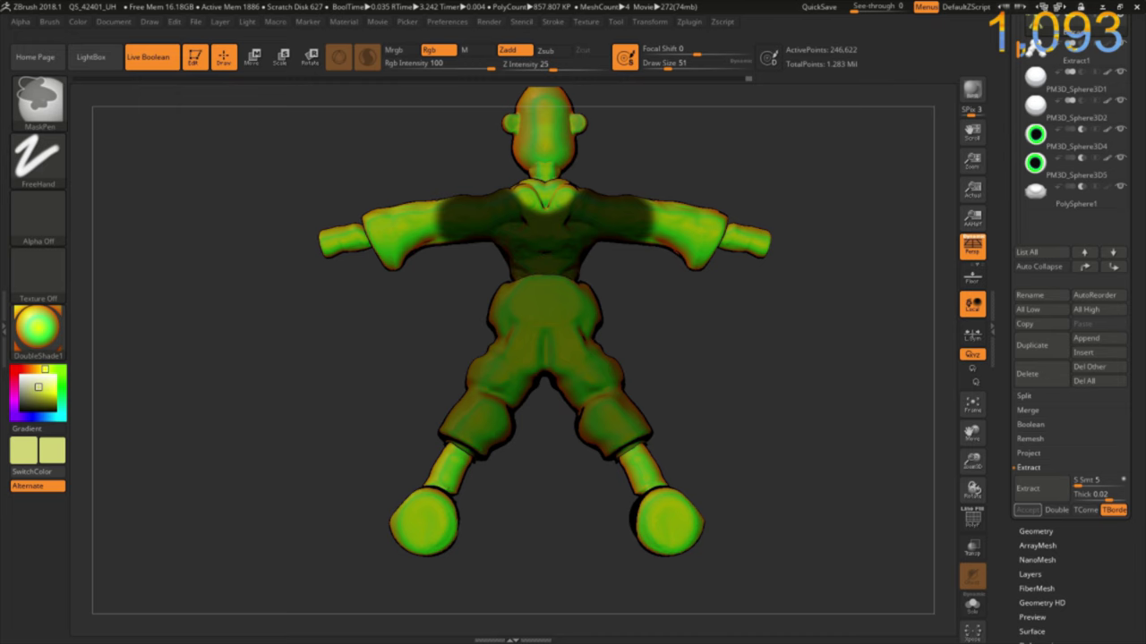
pyautogui.keyDown('ctrl'); pyautogui.moveTo(398, 235); pyautogui.dragTo(439, 205); pyautogui.keyUp('ctrl')
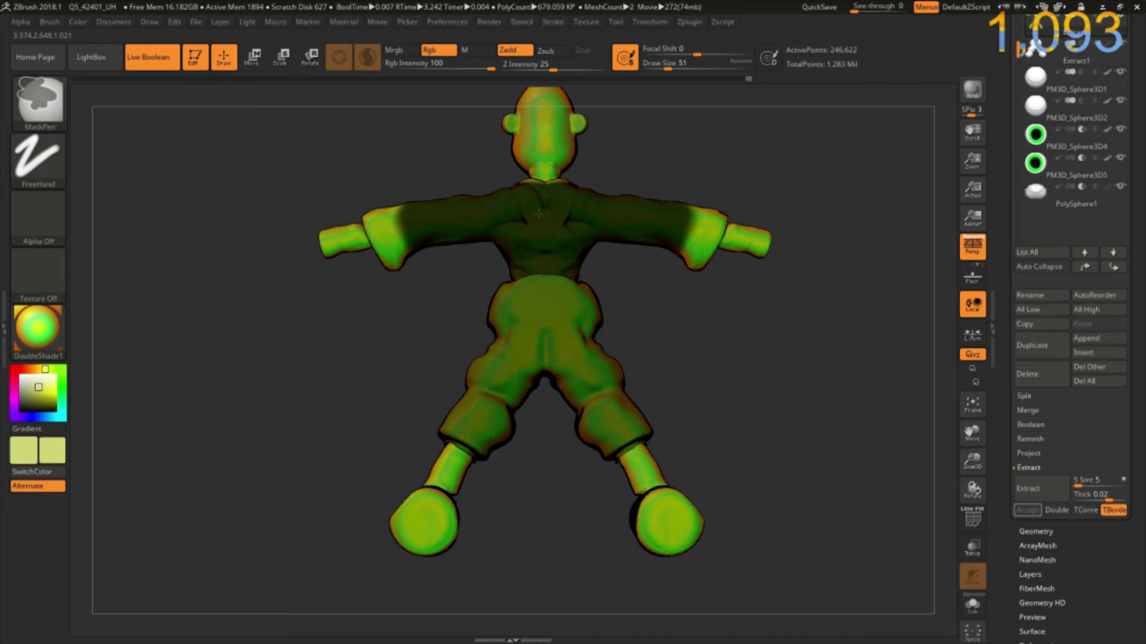
# Step: Mask the shoulders and upper left arm out to the sleeve end, then unhide the body
pyautogui.keyDown('ctrl'); pyautogui.moveTo(539, 212); pyautogui.dragTo(387, 238); pyautogui.keyUp('ctrl')
pyautogui.moveTo(427, 317); pyautogui.dragTo(448, 294)
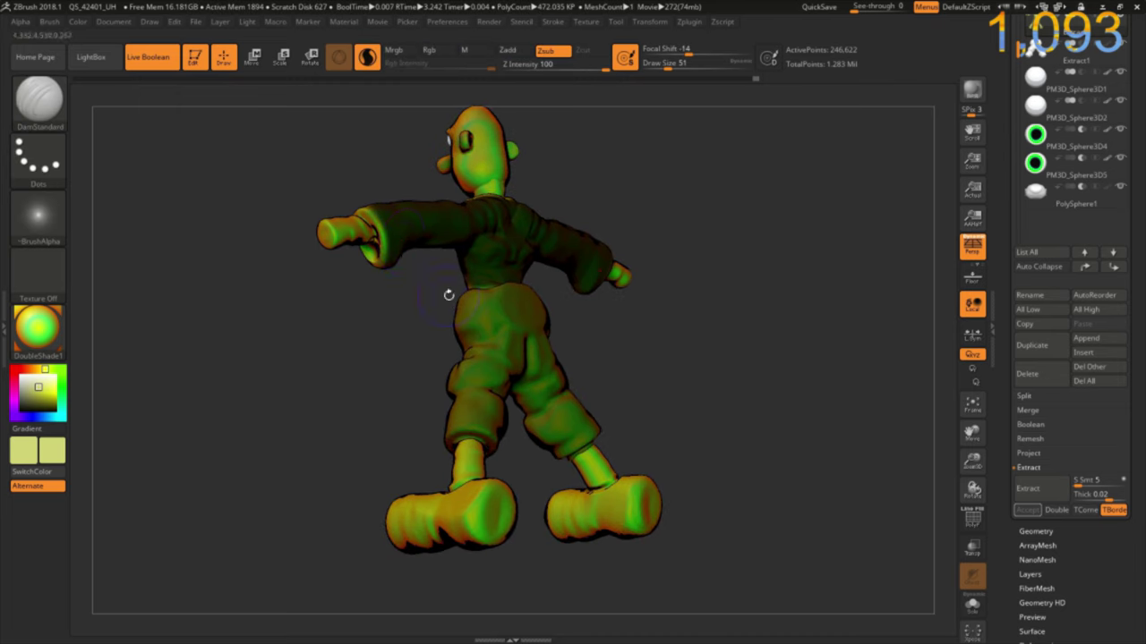
pyautogui.keyDown('ctrl'); pyautogui.moveTo(371, 243); pyautogui.dragTo(447, 382, button='right'); pyautogui.keyUp('ctrl')
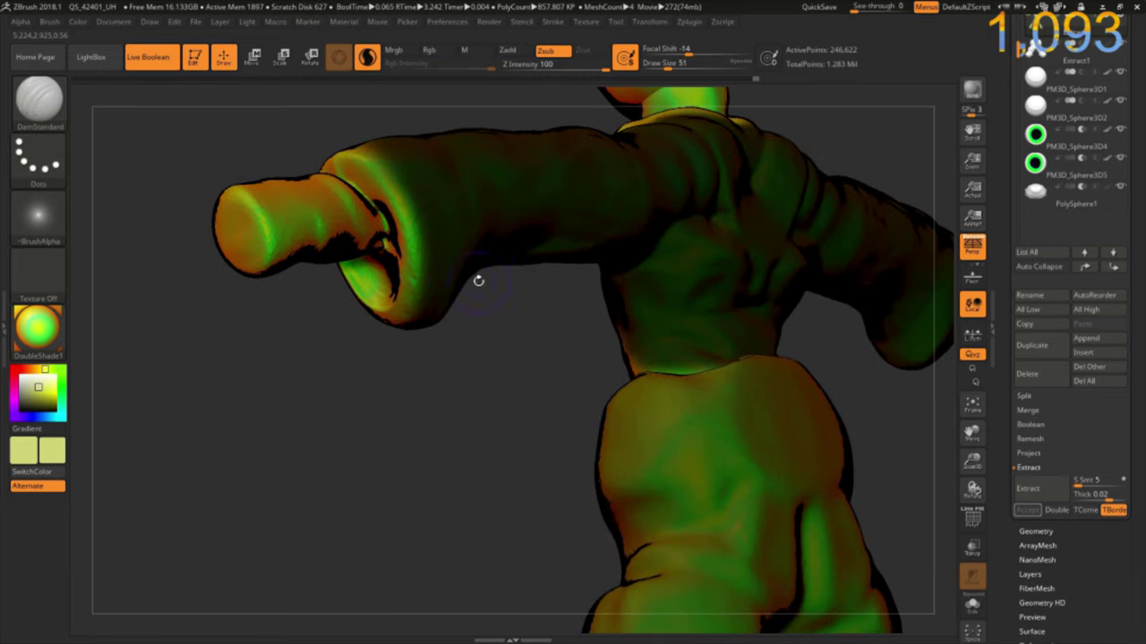
pyautogui.keyDown('ctrl'); pyautogui.moveTo(433, 240); pyautogui.dragTo(403, 182); pyautogui.keyUp('ctrl')
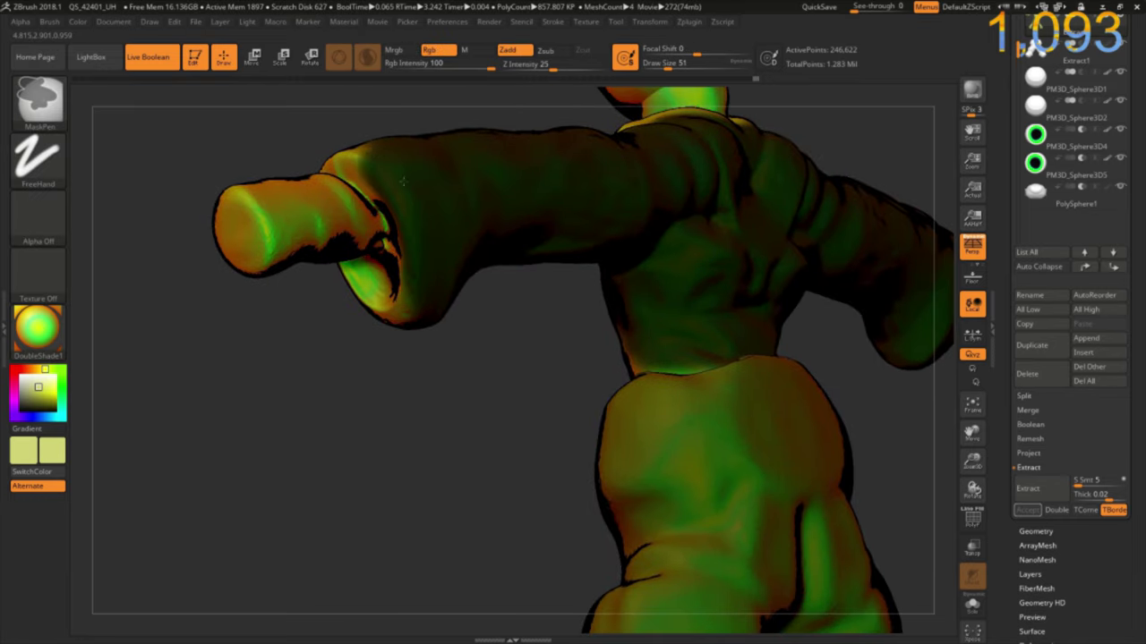
pyautogui.moveTo(414, 318)
pyautogui.mouseDown()
pyautogui.moveTo(405, 344)
pyautogui.moveTo(351, 152)
pyautogui.mouseUp()
pyautogui.keyDown('ctrl'); pyautogui.moveTo(354, 254); pyautogui.dragTo(338, 180); pyautogui.keyUp('ctrl')
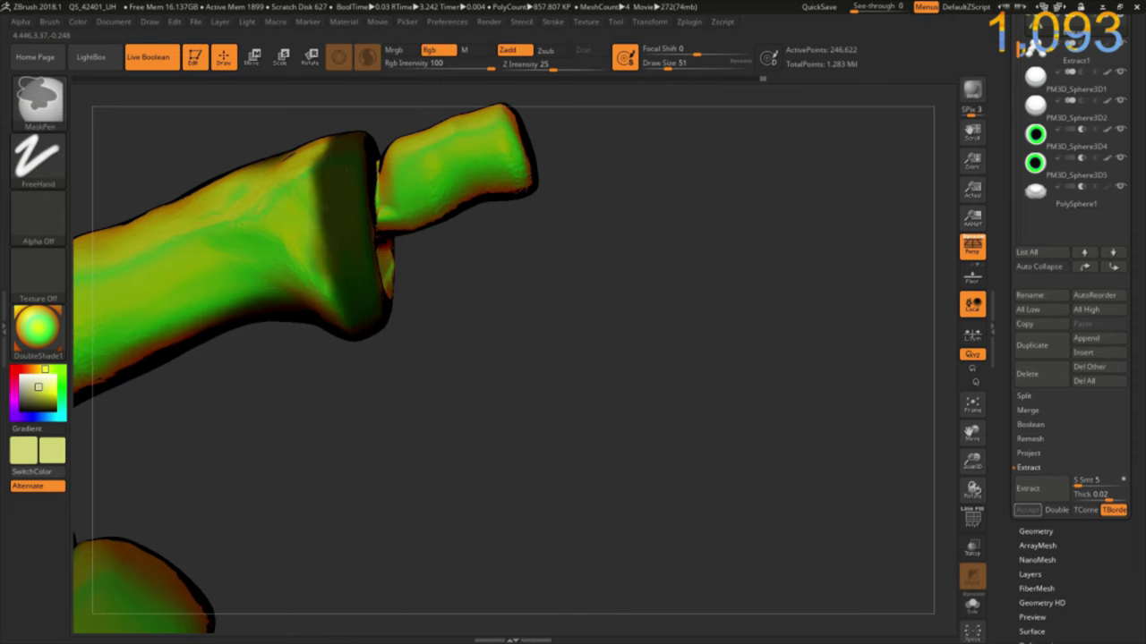
pyautogui.keyDown('ctrl'); pyautogui.keyDown('shift'); pyautogui.click(376, 335); pyautogui.keyUp('shift'); pyautogui.keyUp('ctrl')
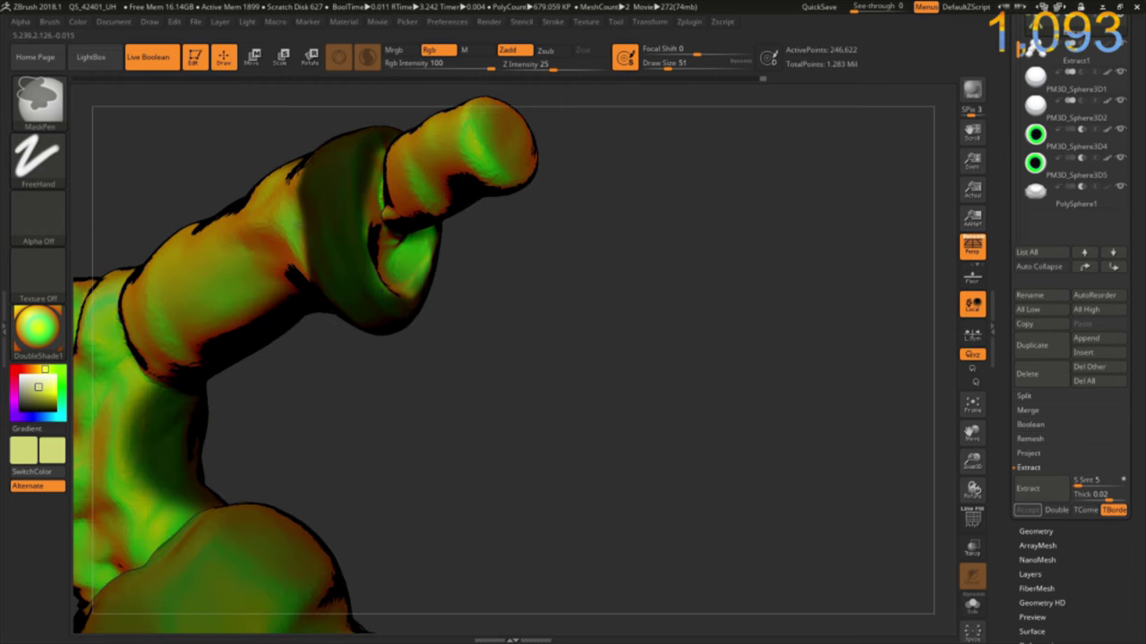
# Step: Box-mask the sleeve region and cover the lower sleeve and rest of the upper arm
pyautogui.moveTo(302, 238); pyautogui.dragTo(486, 374)
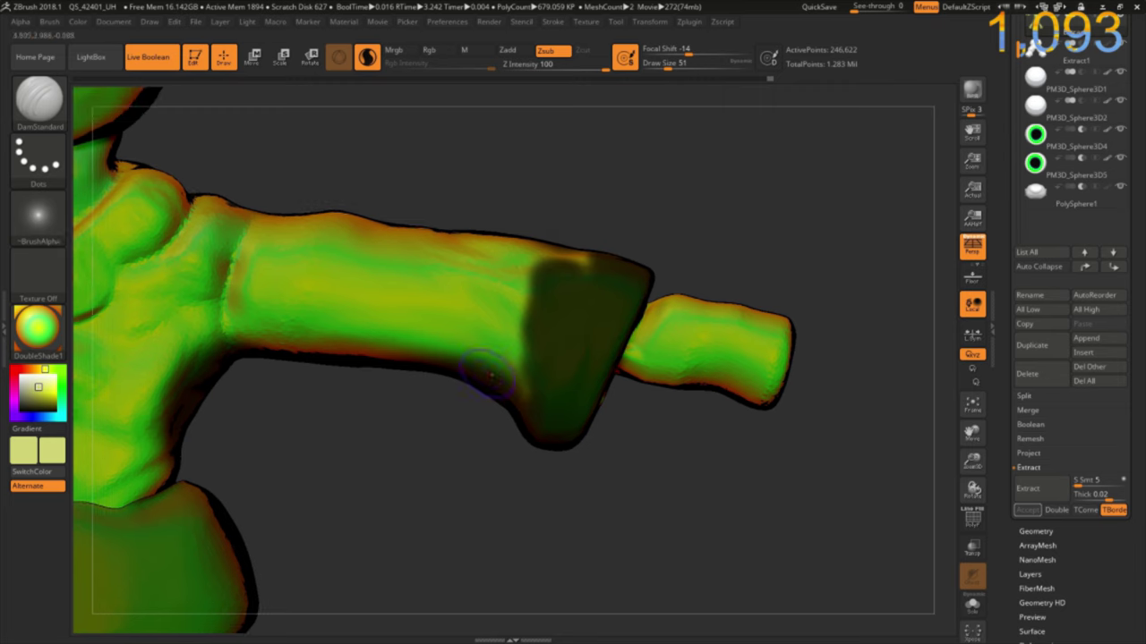
pyautogui.moveTo(573, 223)
pyautogui.keyDown('ctrl'); pyautogui.mouseDown()
pyautogui.moveTo(514, 237)
pyautogui.moveTo(407, 345)
pyautogui.moveTo(486, 402)
pyautogui.mouseUp(); pyautogui.keyUp('ctrl')
pyautogui.keyDown('ctrl'); pyautogui.click(460, 466); pyautogui.keyUp('ctrl')
pyautogui.keyDown('ctrl'); pyautogui.click(504, 417); pyautogui.keyUp('ctrl')
pyautogui.keyDown('ctrl'); pyautogui.moveTo(430, 345); pyautogui.dragTo(528, 409); pyautogui.keyUp('ctrl')
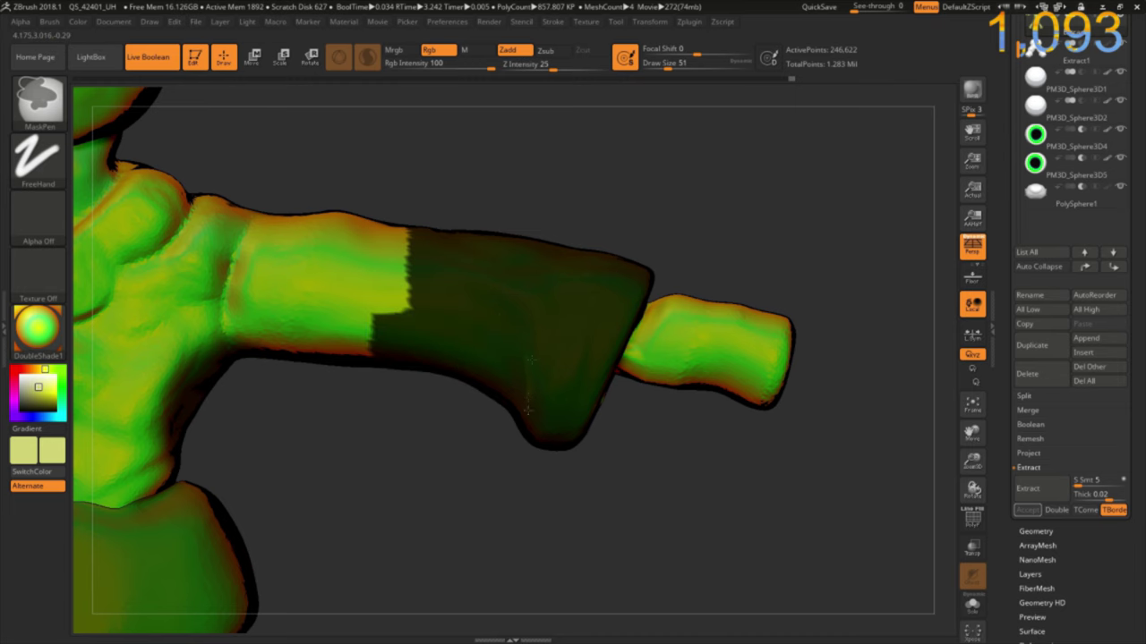
pyautogui.keyDown('ctrl'); pyautogui.moveTo(436, 167); pyautogui.dragTo(192, 438); pyautogui.keyUp('ctrl')
# Step: Mask the waist band and both sides of the chest up to the shoulders, leaving a V-neck
pyautogui.moveTo(295, 427)
pyautogui.mouseDown()
pyautogui.moveTo(326, 203)
pyautogui.moveTo(369, 260)
pyautogui.moveTo(328, 427)
pyautogui.moveTo(630, 440)
pyautogui.moveTo(192, 520)
pyautogui.mouseUp()
pyautogui.moveTo(304, 536)
pyautogui.keyDown('ctrl'); pyautogui.mouseDown()
pyautogui.moveTo(399, 537)
pyautogui.moveTo(413, 550)
pyautogui.mouseUp(); pyautogui.keyUp('ctrl')
pyautogui.moveTo(507, 418)
pyautogui.keyDown('ctrl'); pyautogui.mouseDown()
pyautogui.moveTo(519, 385)
pyautogui.moveTo(488, 233)
pyautogui.moveTo(429, 332)
pyautogui.moveTo(548, 333)
pyautogui.mouseUp(); pyautogui.keyUp('ctrl')
pyautogui.keyDown('ctrl'); pyautogui.moveTo(474, 393); pyautogui.dragTo(419, 356); pyautogui.keyUp('ctrl')
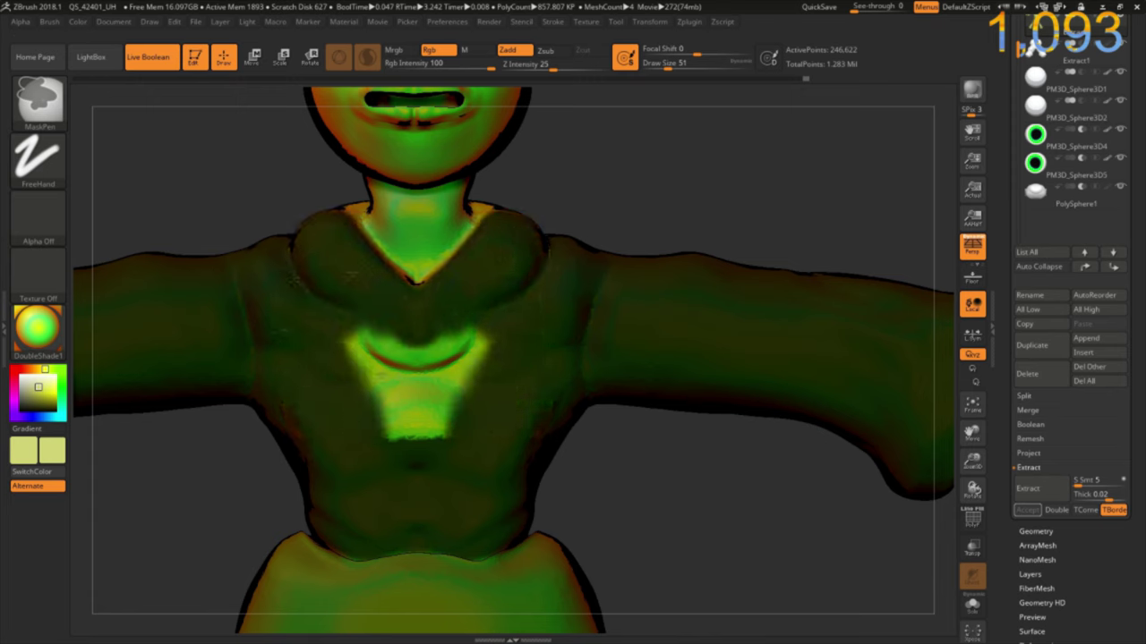
pyautogui.moveTo(179, 179)
pyautogui.mouseDown()
pyautogui.moveTo(282, 242)
pyautogui.moveTo(324, 211)
pyautogui.moveTo(503, 414)
pyautogui.mouseUp()
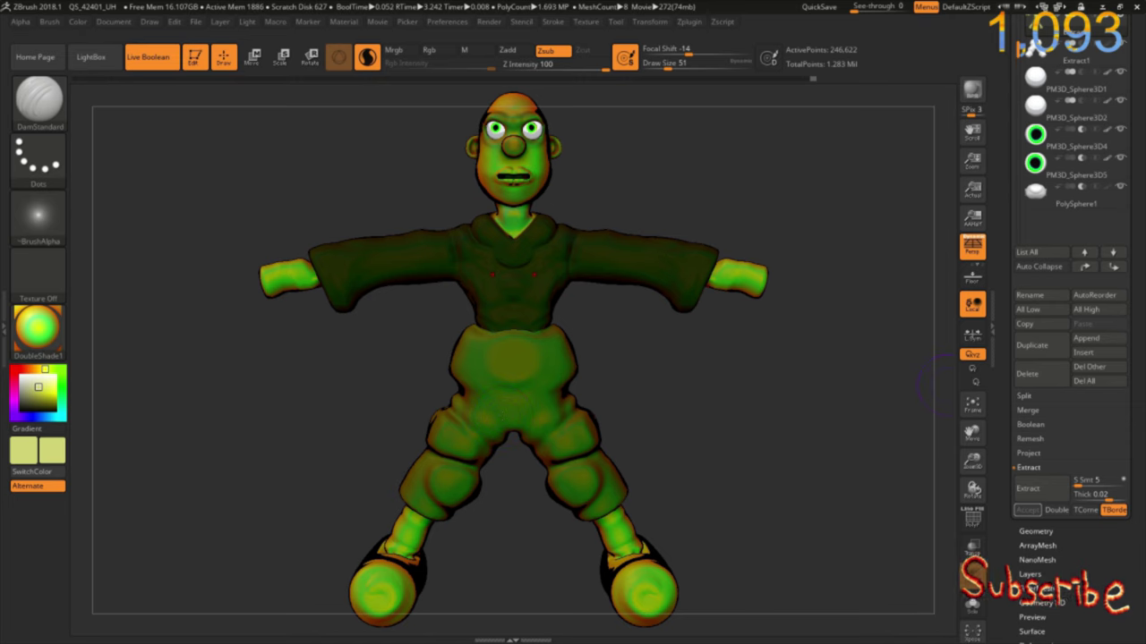
# Step: Extract the masked shirt as the new Extract2 subtool and clear its mask
pyautogui.moveTo(863, 370); pyautogui.dragTo(848, 369)
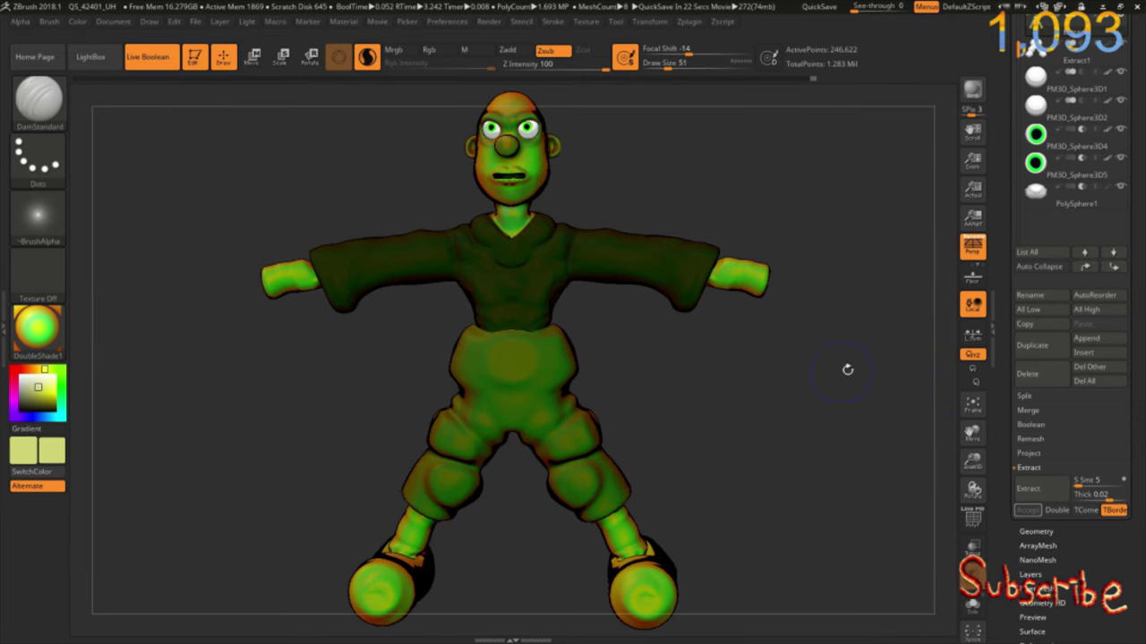
pyautogui.click(1027, 488)
pyautogui.click(1027, 510)
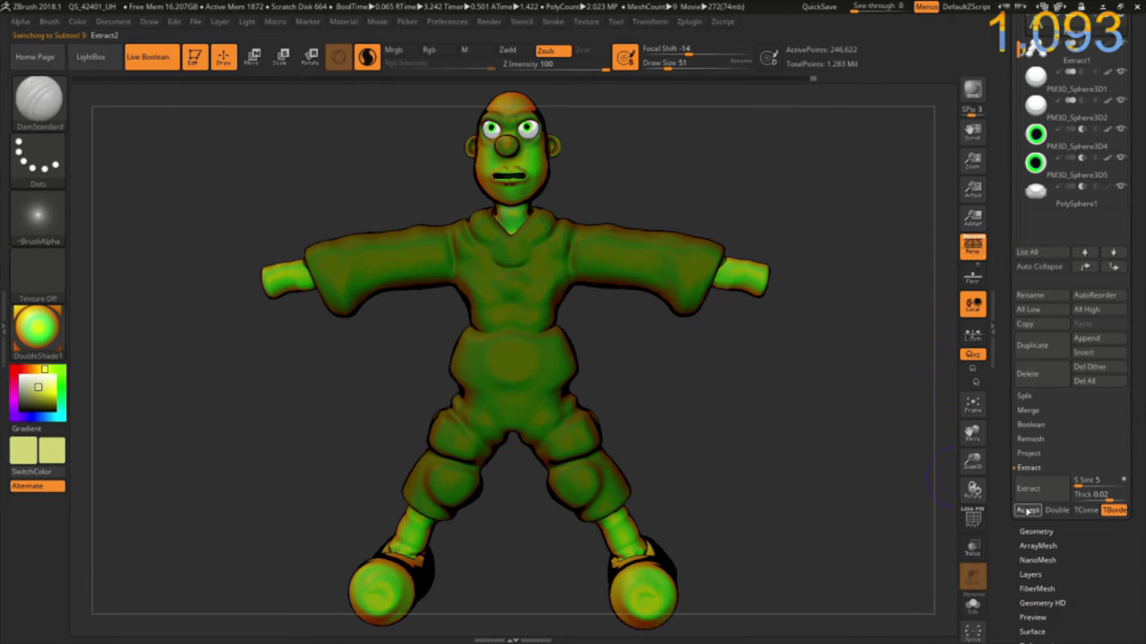
pyautogui.press('ctrl')
# Step: Pick red as the main colour with cyan as secondary, and fill the pants subtool with red
pyautogui.click(24, 368)
pyautogui.click(59, 410)
pyautogui.click(60, 415)
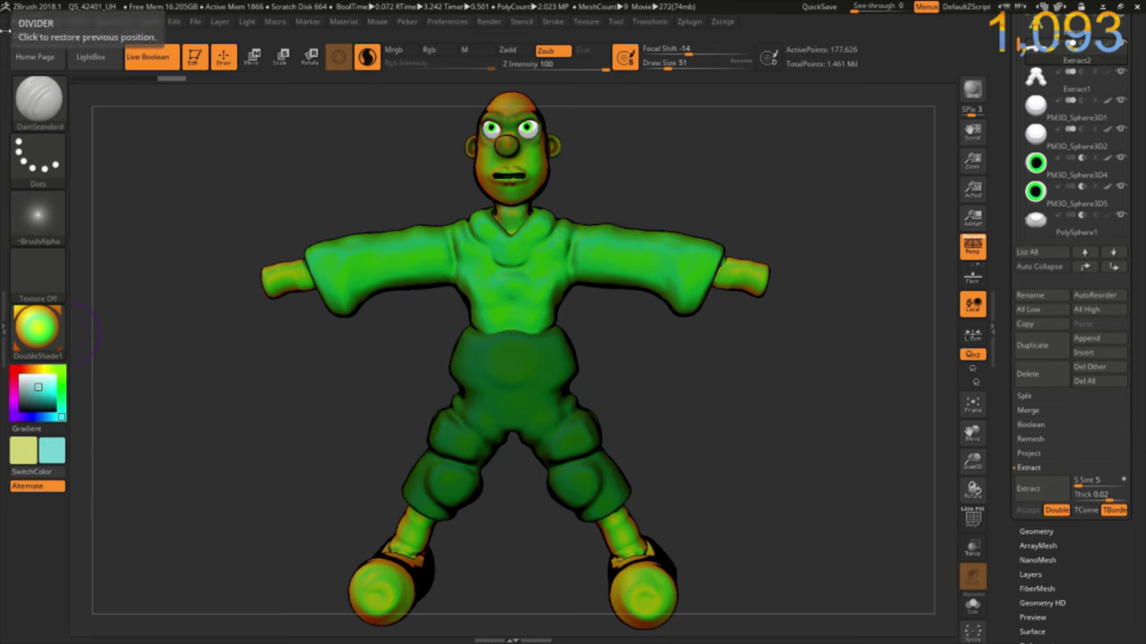
pyautogui.click(78, 21)
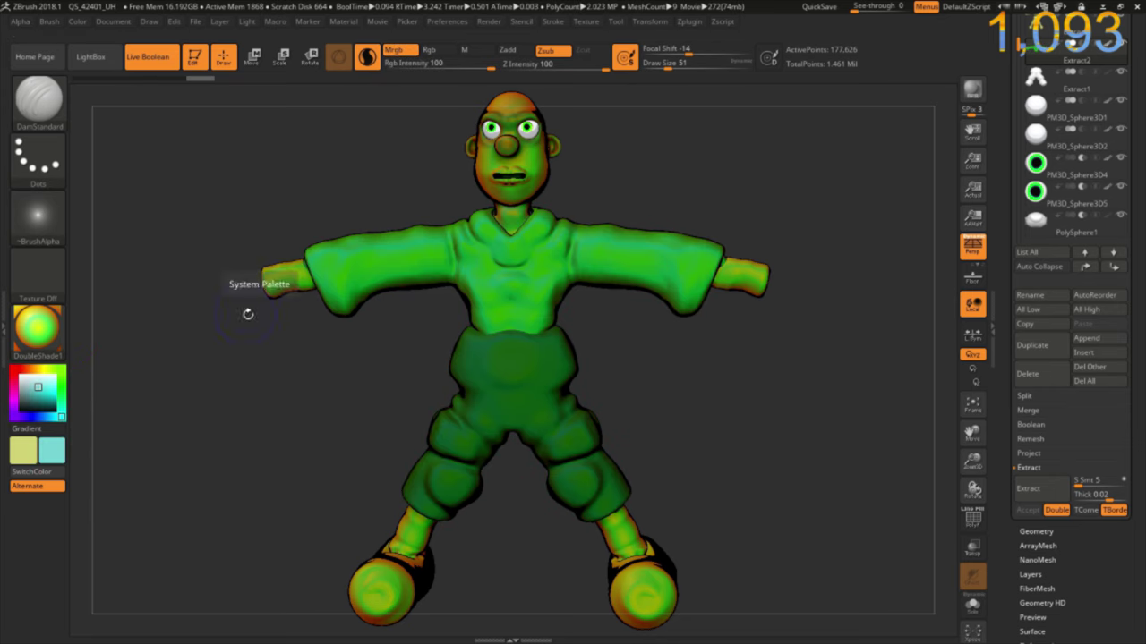
pyautogui.keyDown('alt'); pyautogui.click(518, 419); pyautogui.keyUp('alt')
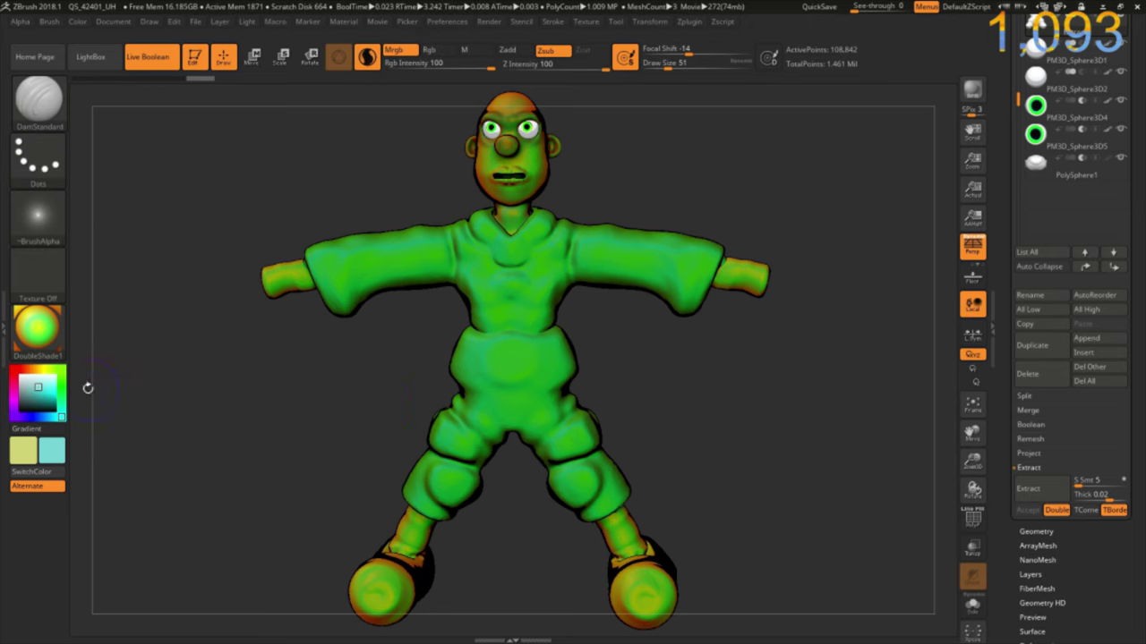
pyautogui.click(78, 22)
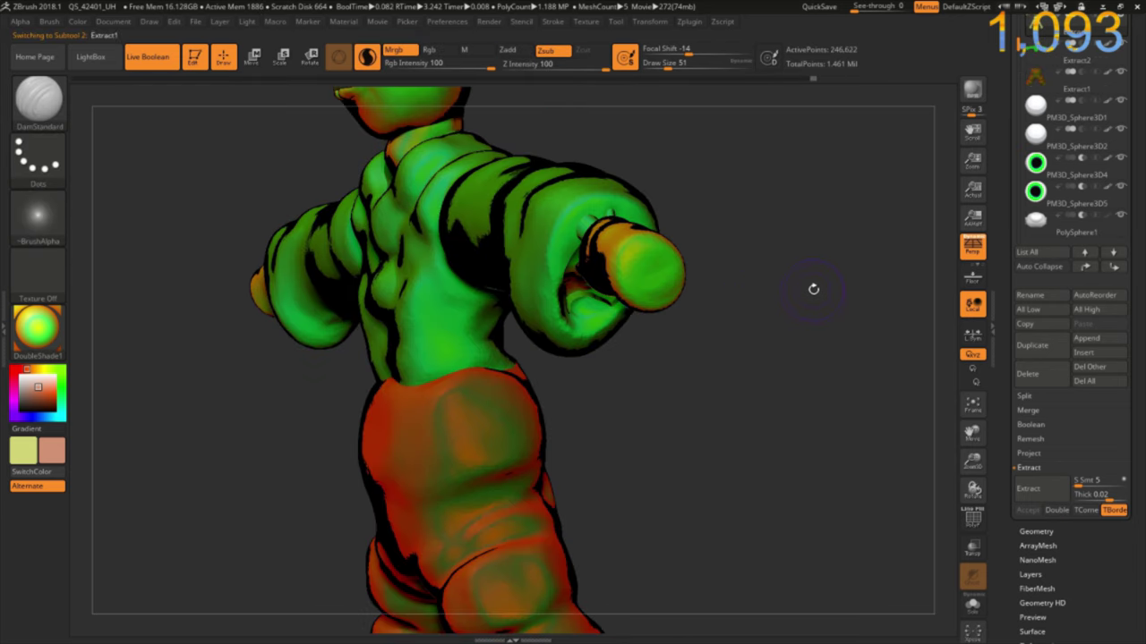
# Step: Switch to the Flatten brush and smooth the rough tip of the right fist
pyautogui.press('b')
pyautogui.press('f')
pyautogui.press('l')
pyautogui.moveTo(666, 277)
pyautogui.mouseDown(button='right')
pyautogui.moveTo(642, 301)
pyautogui.moveTo(660, 279)
pyautogui.mouseUp(button='right')
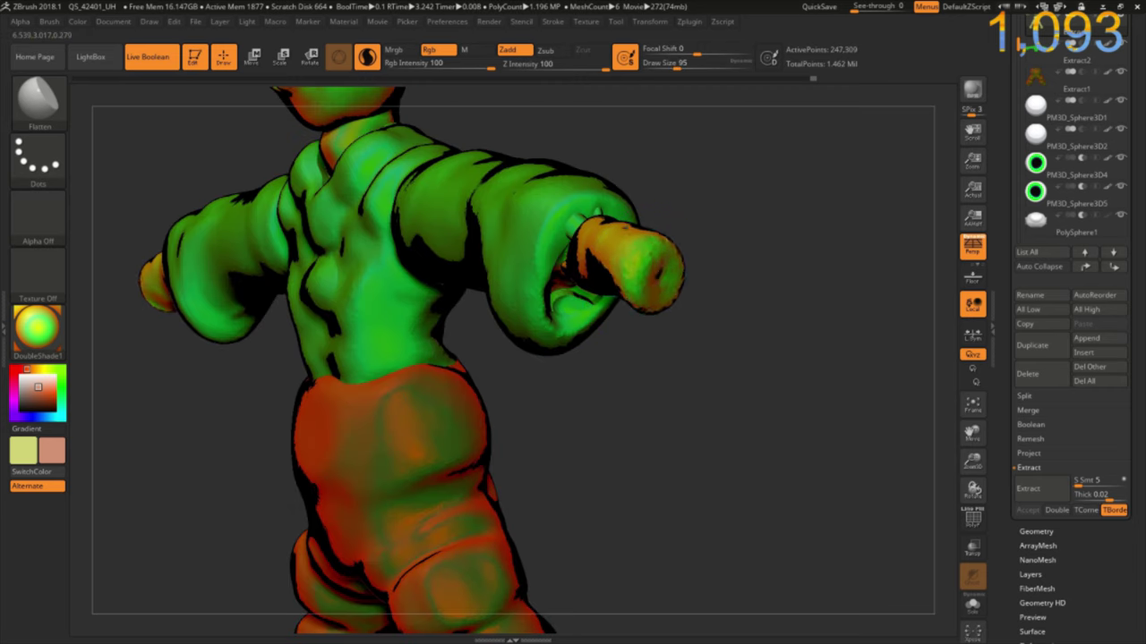
pyautogui.keyDown('shift'); pyautogui.moveTo(658, 264); pyautogui.dragTo(667, 277); pyautogui.keyUp('shift')
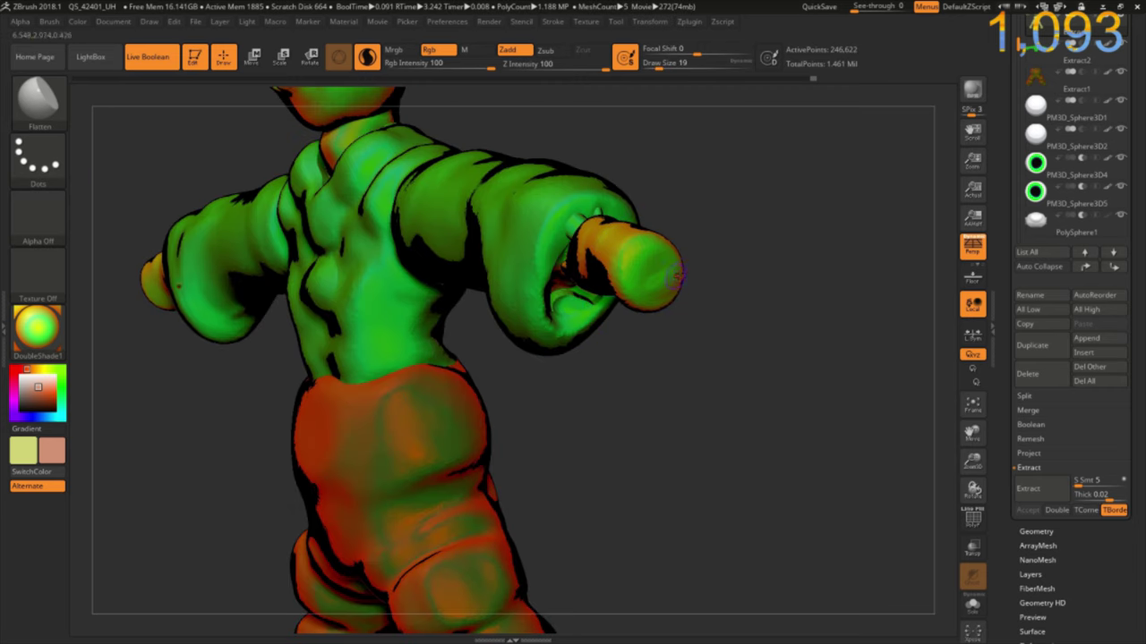
pyautogui.moveTo(652, 267); pyautogui.dragTo(648, 276, button='right')
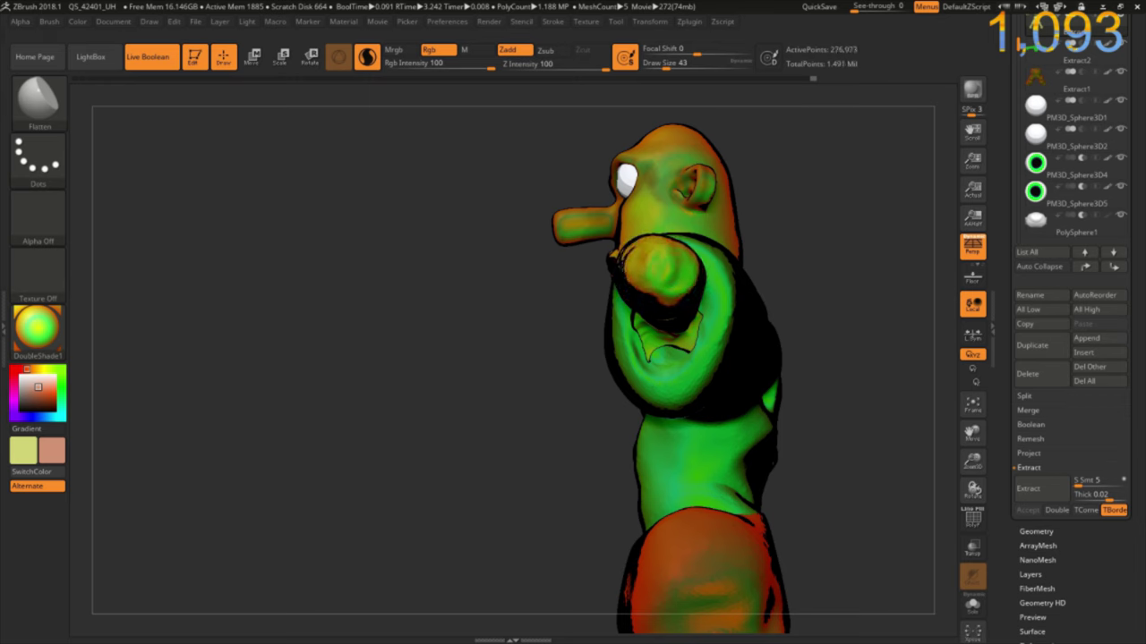
# Step: Flatten a patch on the finger and raise it into a rounded knuckle disc
pyautogui.moveTo(626, 228)
pyautogui.keyDown('ctrl'); pyautogui.mouseDown(button='right')
pyautogui.moveTo(627, 287)
pyautogui.moveTo(760, 291)
pyautogui.mouseUp(button='right'); pyautogui.keyUp('ctrl')
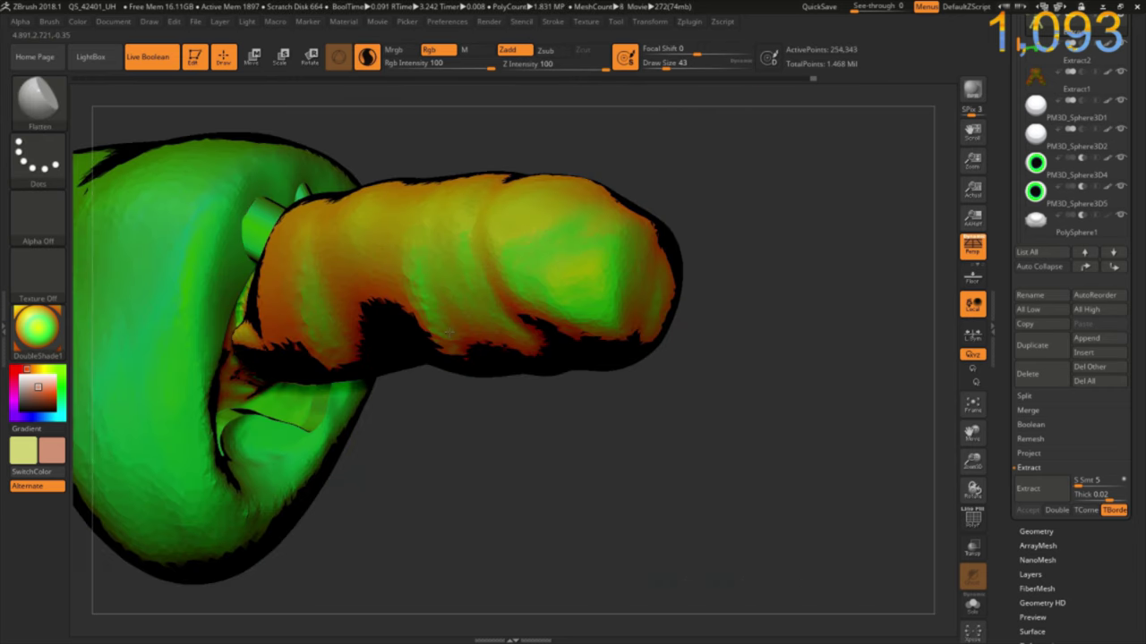
pyautogui.moveTo(801, 387); pyautogui.dragTo(579, 195, button='right')
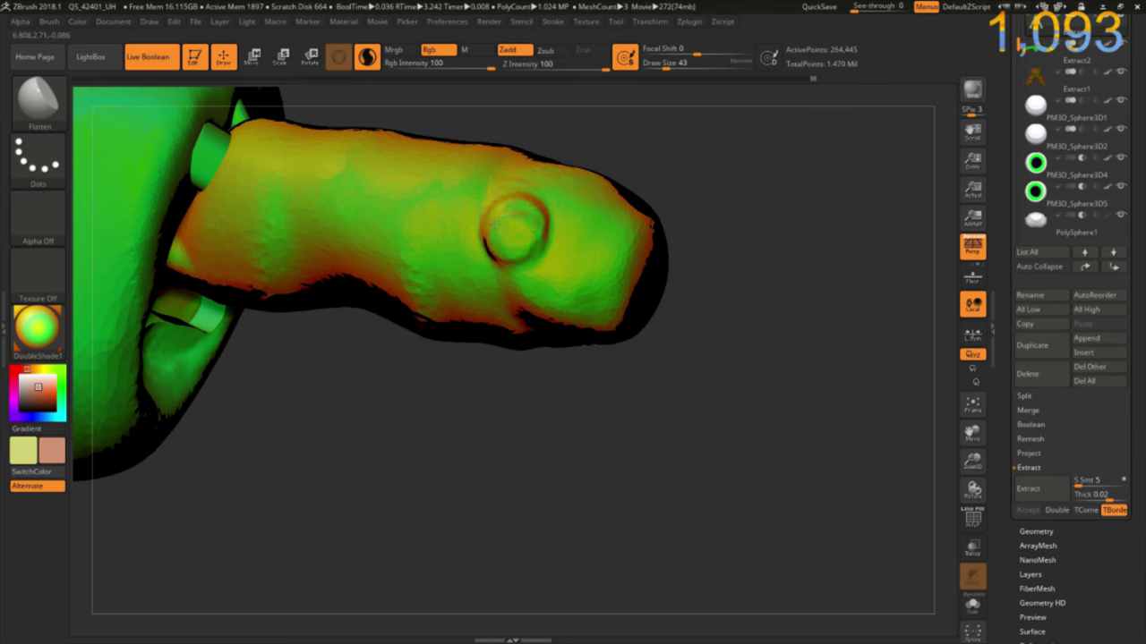
pyautogui.moveTo(540, 234)
pyautogui.mouseDown()
pyautogui.moveTo(555, 246)
pyautogui.moveTo(506, 220)
pyautogui.mouseUp()
pyautogui.moveTo(562, 407)
pyautogui.mouseDown()
pyautogui.moveTo(502, 269)
pyautogui.moveTo(530, 254)
pyautogui.moveTo(512, 268)
pyautogui.mouseUp()
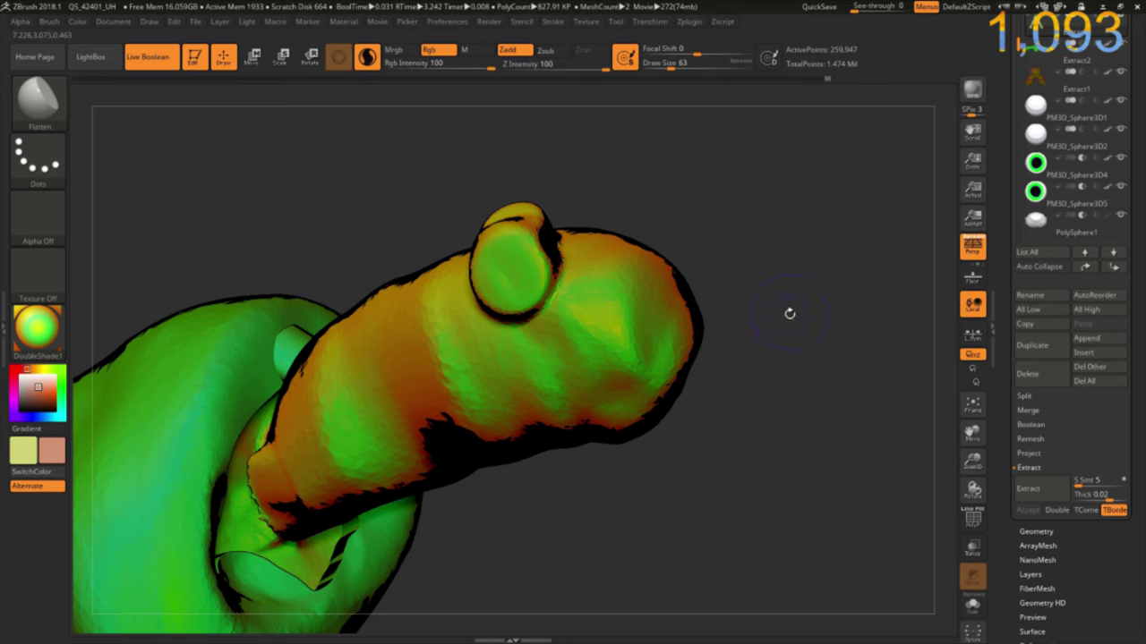
pyautogui.moveTo(789, 314); pyautogui.dragTo(753, 343)
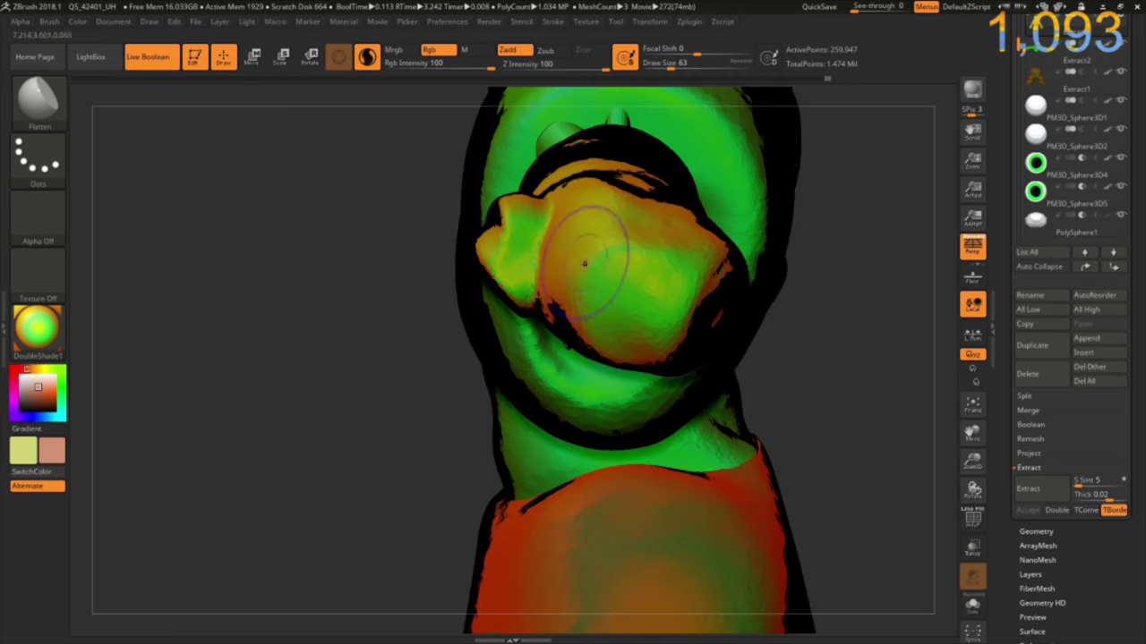
# Step: With a smaller brush, sharpen the knuckle disc, build a second knuckle lobe, and reshape the knuckles
pyautogui.press('[')
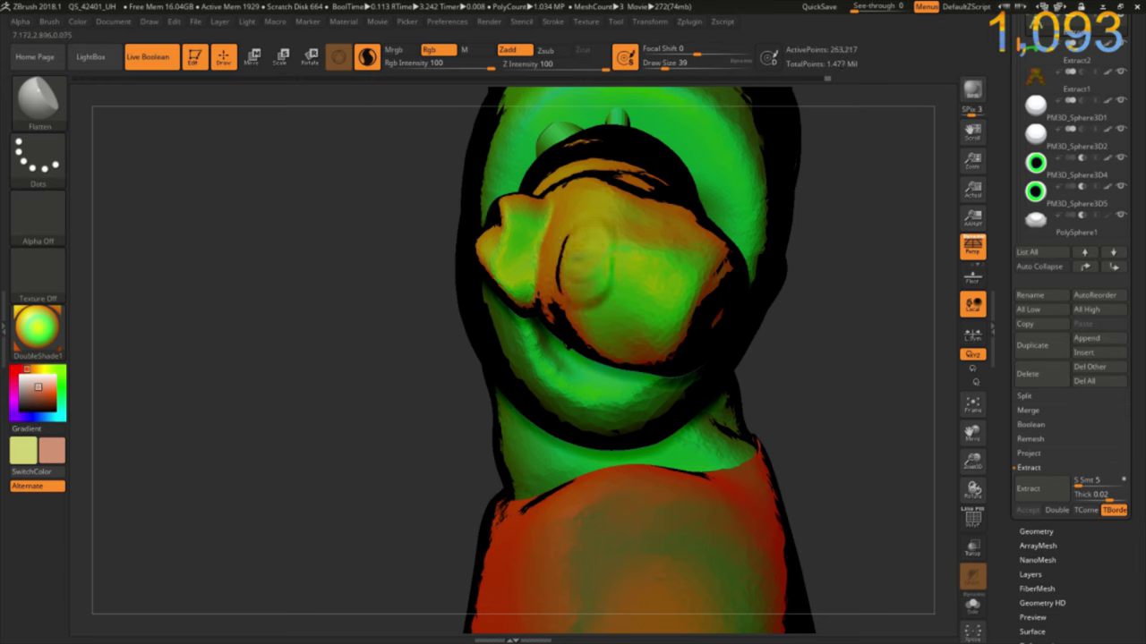
pyautogui.moveTo(583, 244)
pyautogui.mouseDown()
pyautogui.moveTo(604, 295)
pyautogui.moveTo(584, 270)
pyautogui.mouseUp()
pyautogui.moveTo(631, 313)
pyautogui.mouseDown()
pyautogui.moveTo(676, 259)
pyautogui.moveTo(644, 313)
pyautogui.moveTo(681, 269)
pyautogui.mouseUp()
pyautogui.moveTo(653, 233)
pyautogui.mouseDown()
pyautogui.moveTo(627, 318)
pyautogui.moveTo(716, 278)
pyautogui.moveTo(708, 309)
pyautogui.moveTo(703, 237)
pyautogui.mouseUp()
pyautogui.moveTo(812, 371); pyautogui.dragTo(747, 251)
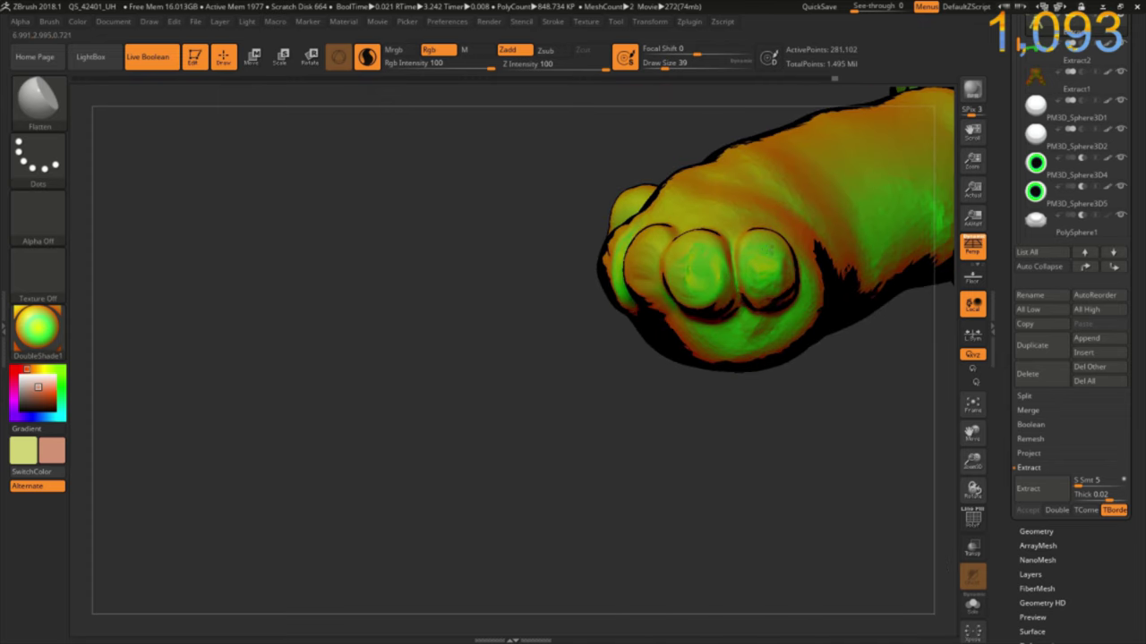
pyautogui.moveTo(800, 430); pyautogui.dragTo(819, 277)
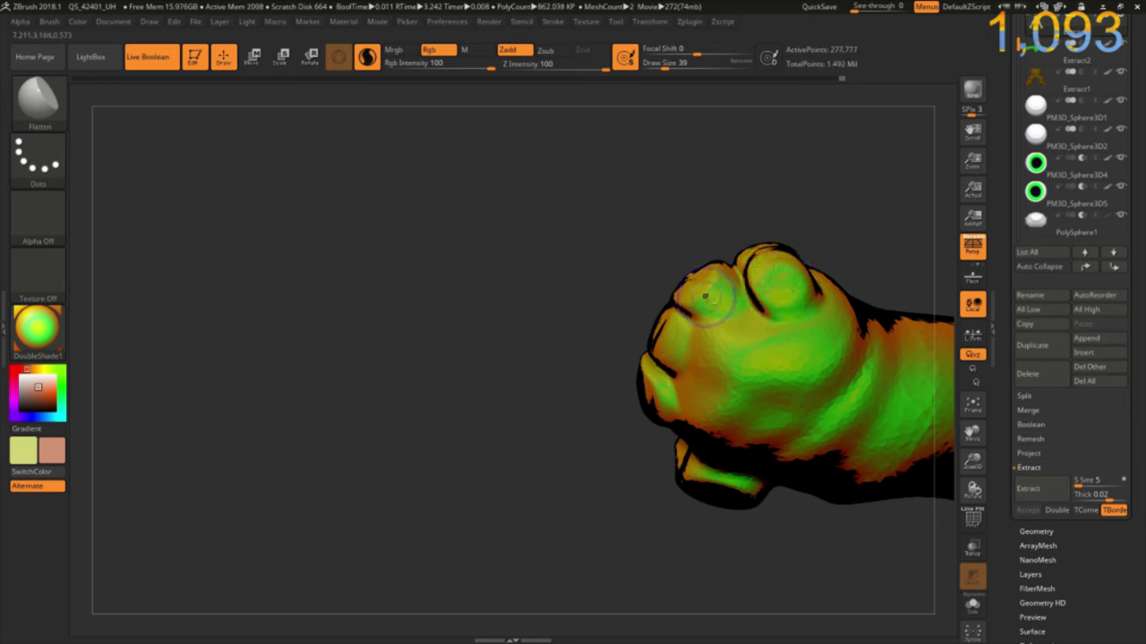
pyautogui.moveTo(752, 277)
pyautogui.mouseDown()
pyautogui.moveTo(715, 313)
pyautogui.moveTo(668, 282)
pyautogui.moveTo(707, 369)
pyautogui.mouseUp()
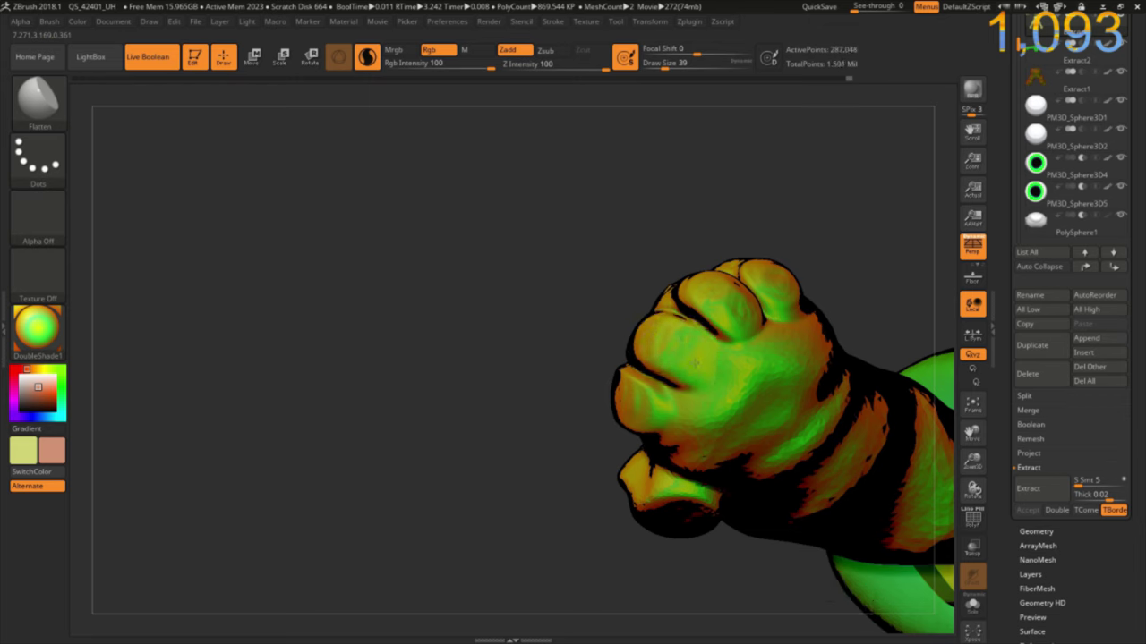
# Step: Sculpt the index finger and knuckle crease, undoing a stray patch on the back of the hand
pyautogui.moveTo(662, 340)
pyautogui.mouseDown()
pyautogui.moveTo(705, 357)
pyautogui.moveTo(685, 353)
pyautogui.mouseUp()
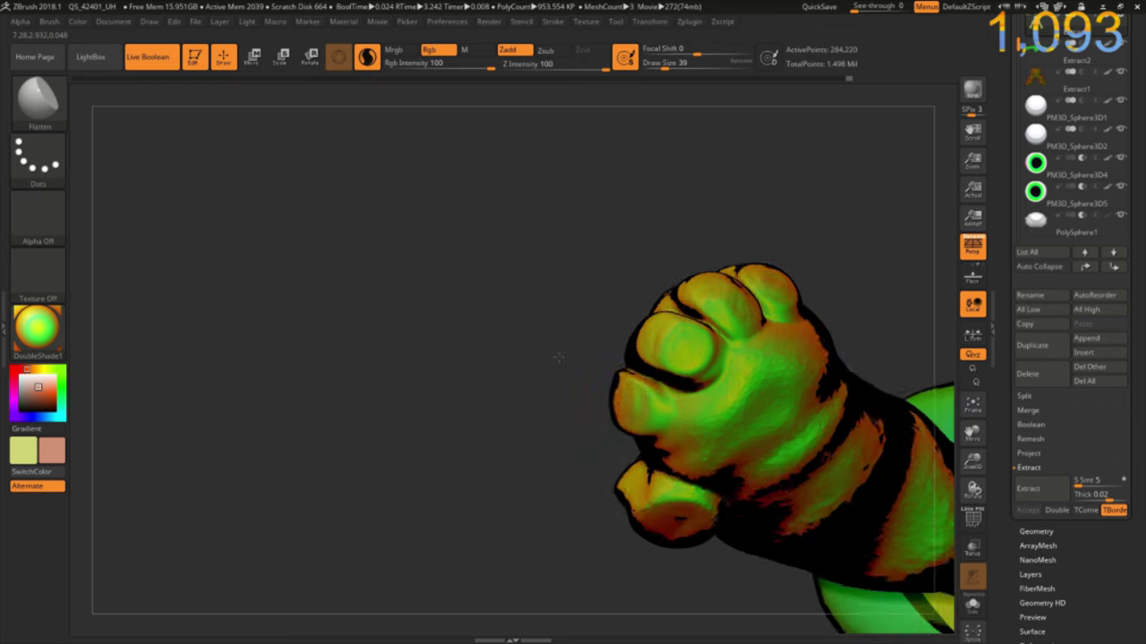
pyautogui.hotkey('ctrl', 'z')
pyautogui.hotkey('ctrl', 'z')
pyautogui.hotkey('ctrl', 'z')
pyautogui.moveTo(626, 430)
pyautogui.mouseDown()
pyautogui.moveTo(671, 394)
pyautogui.moveTo(663, 416)
pyautogui.mouseUp()
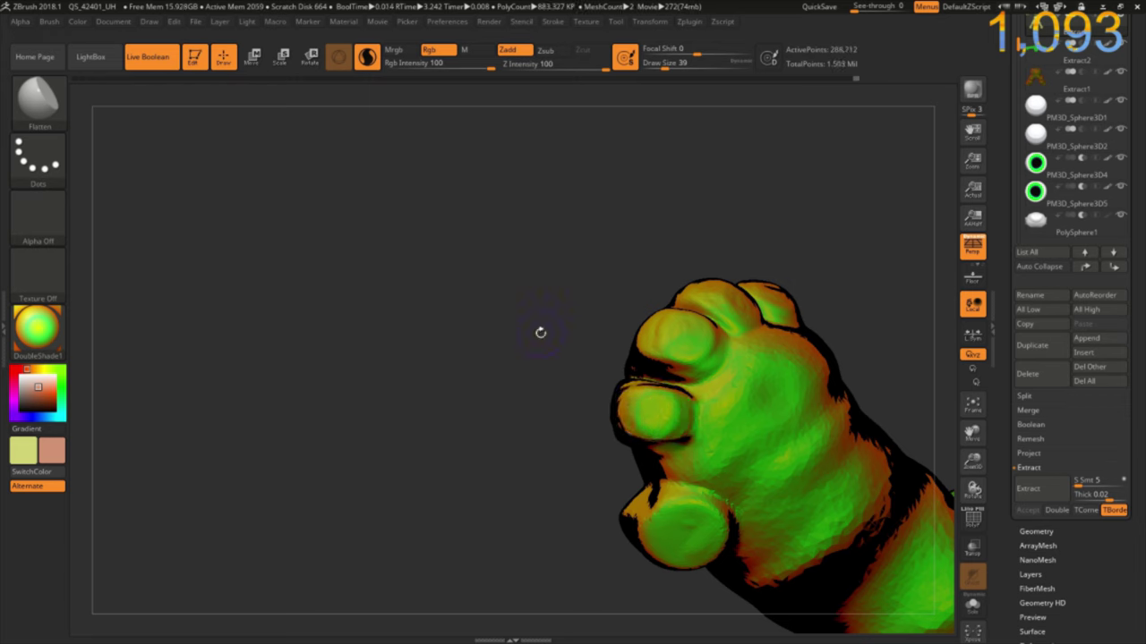
pyautogui.moveTo(761, 367); pyautogui.dragTo(729, 403)
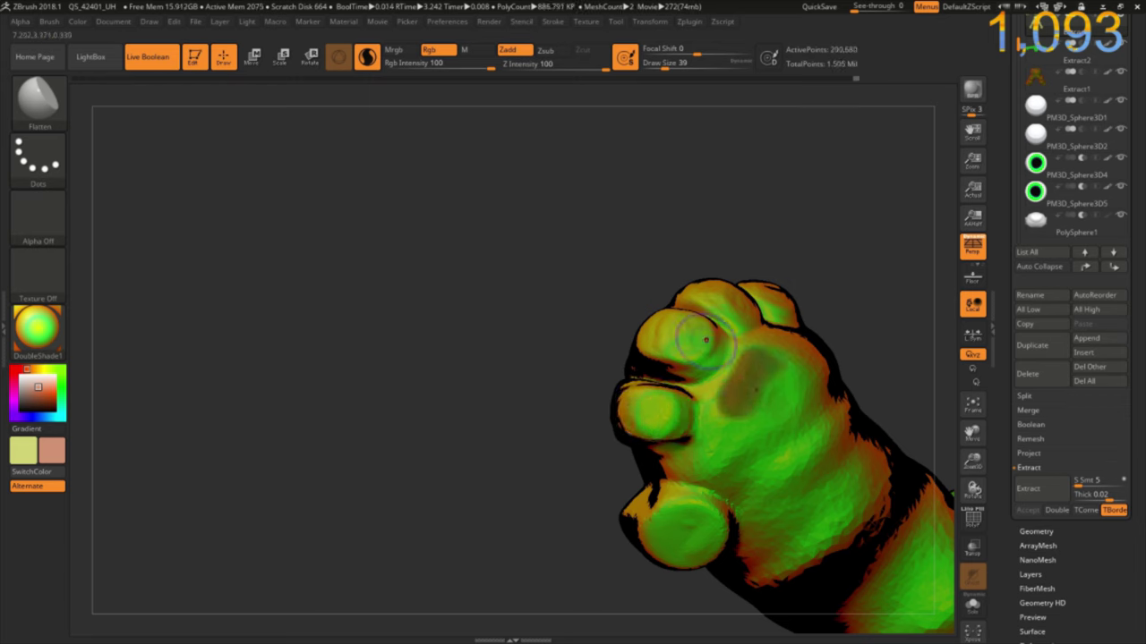
pyautogui.hotkey('ctrl', 'z')
# Step: Set the main colour to salmon, restore the back-of-hand patch, and turn Rgb painting off
pyautogui.moveTo(23, 450); pyautogui.dragTo(66, 449)
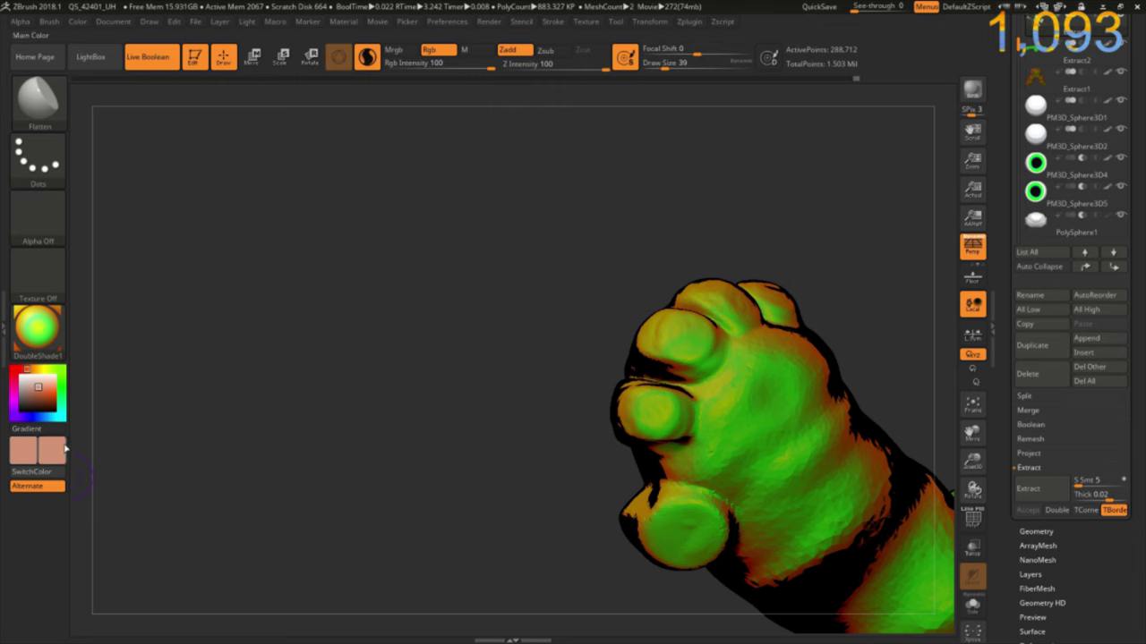
pyautogui.hotkey('ctrl', 'shift', 'z')
pyautogui.hotkey('ctrl', 'z')
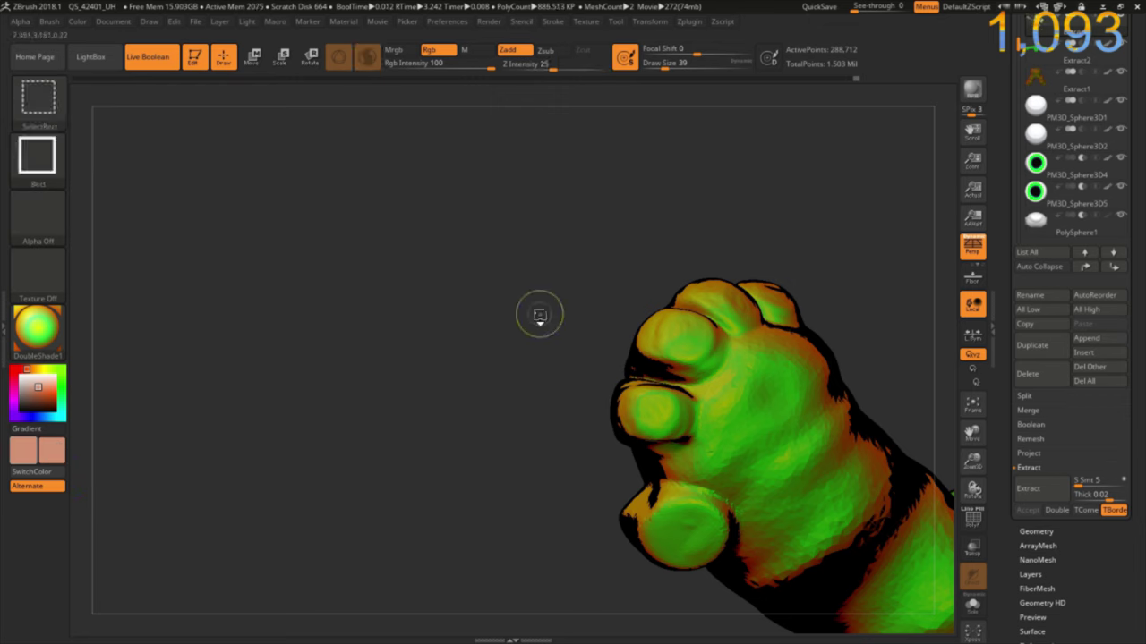
pyautogui.hotkey('ctrl', 'shift', 'z')
pyautogui.click(437, 52)
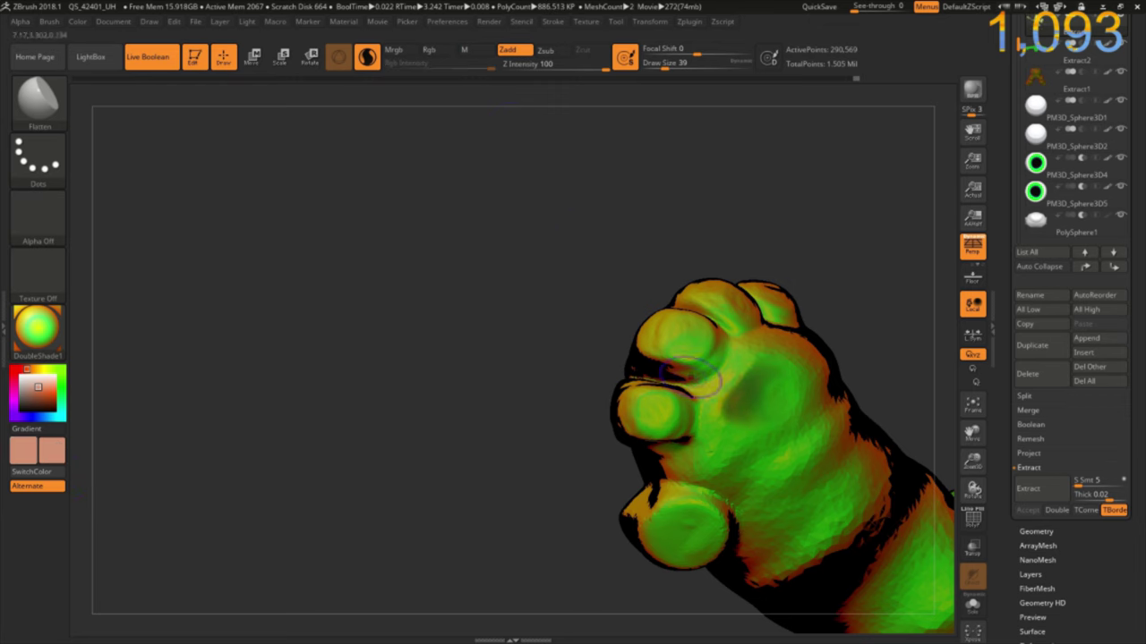
# Step: Smooth and reshape the back of the hand, add small details and touch up the palm
pyautogui.moveTo(782, 400)
pyautogui.mouseDown()
pyautogui.moveTo(787, 430)
pyautogui.moveTo(810, 390)
pyautogui.moveTo(725, 394)
pyautogui.moveTo(815, 376)
pyautogui.mouseUp()
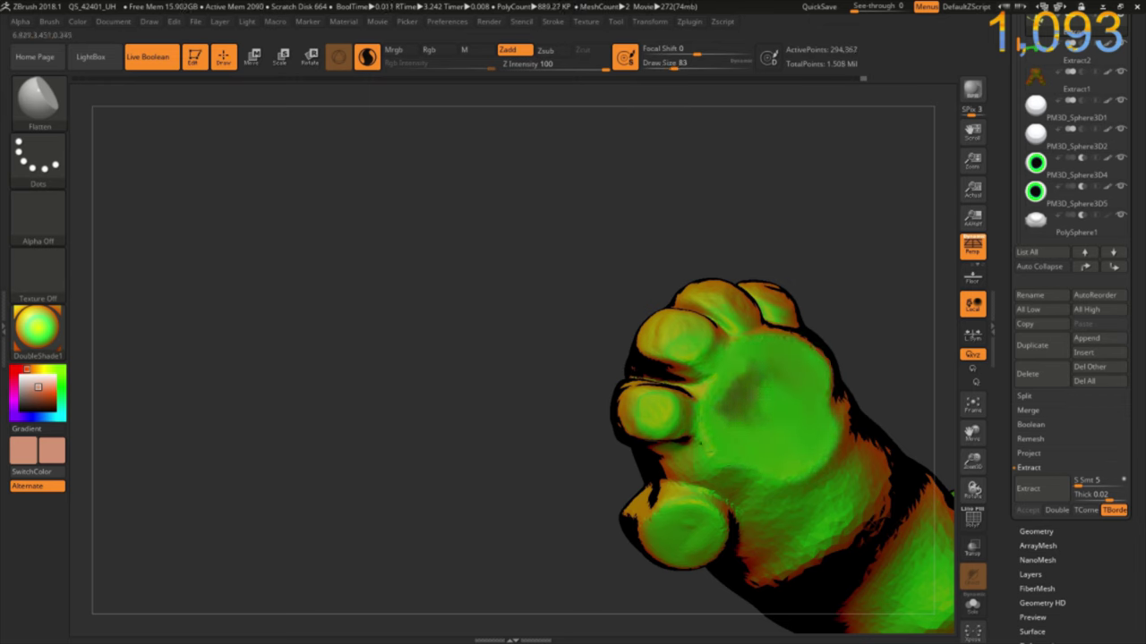
pyautogui.moveTo(707, 441); pyautogui.dragTo(806, 474)
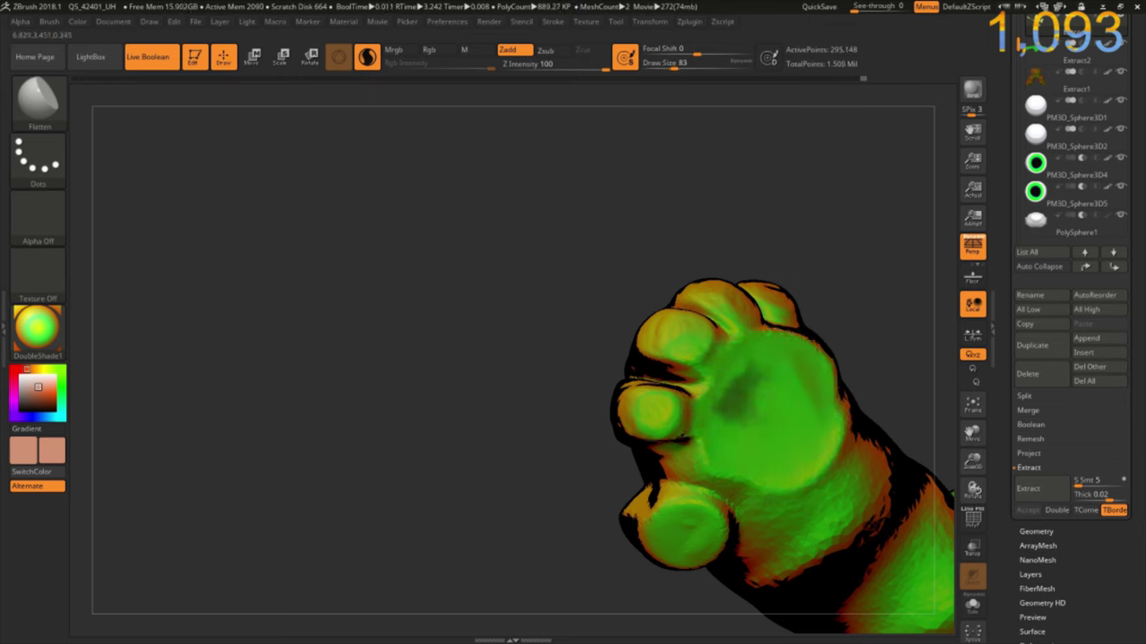
pyautogui.moveTo(591, 430); pyautogui.dragTo(688, 418)
pyautogui.press('[')
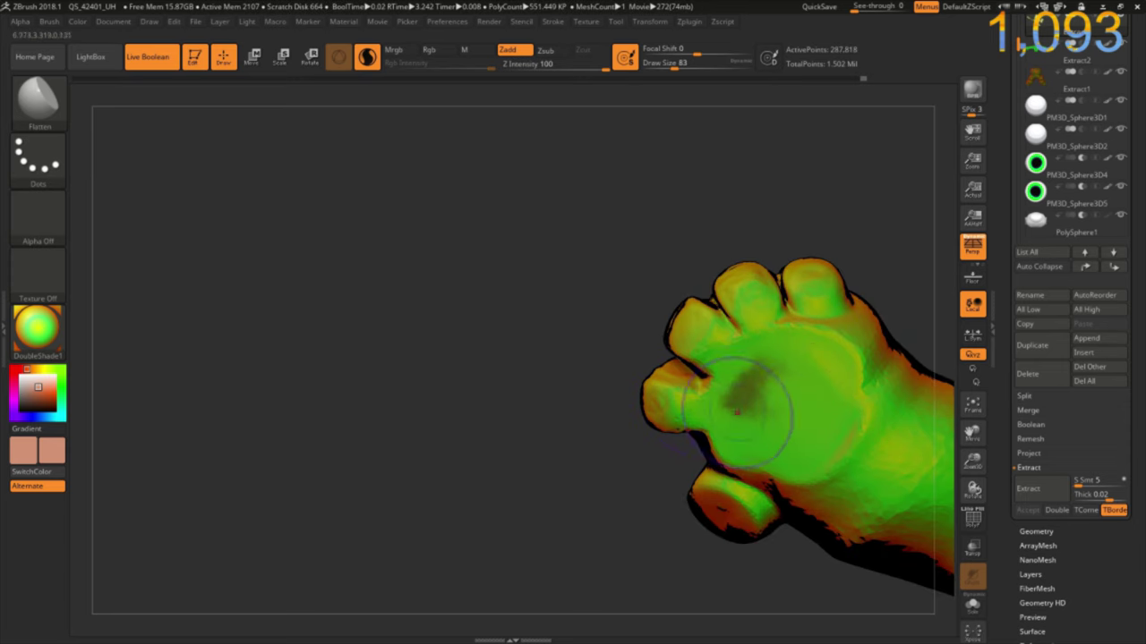
pyautogui.moveTo(828, 322)
pyautogui.mouseDown()
pyautogui.moveTo(817, 354)
pyautogui.moveTo(753, 307)
pyautogui.moveTo(716, 351)
pyautogui.moveTo(705, 335)
pyautogui.mouseUp()
pyautogui.moveTo(687, 404)
pyautogui.mouseDown()
pyautogui.moveTo(688, 428)
pyautogui.moveTo(703, 430)
pyautogui.mouseUp()
pyautogui.moveTo(641, 278)
pyautogui.mouseDown()
pyautogui.moveTo(475, 381)
pyautogui.moveTo(604, 447)
pyautogui.moveTo(617, 421)
pyautogui.moveTo(577, 421)
pyautogui.moveTo(606, 386)
pyautogui.moveTo(627, 393)
pyautogui.mouseUp()
pyautogui.press('s')
pyautogui.press('s')
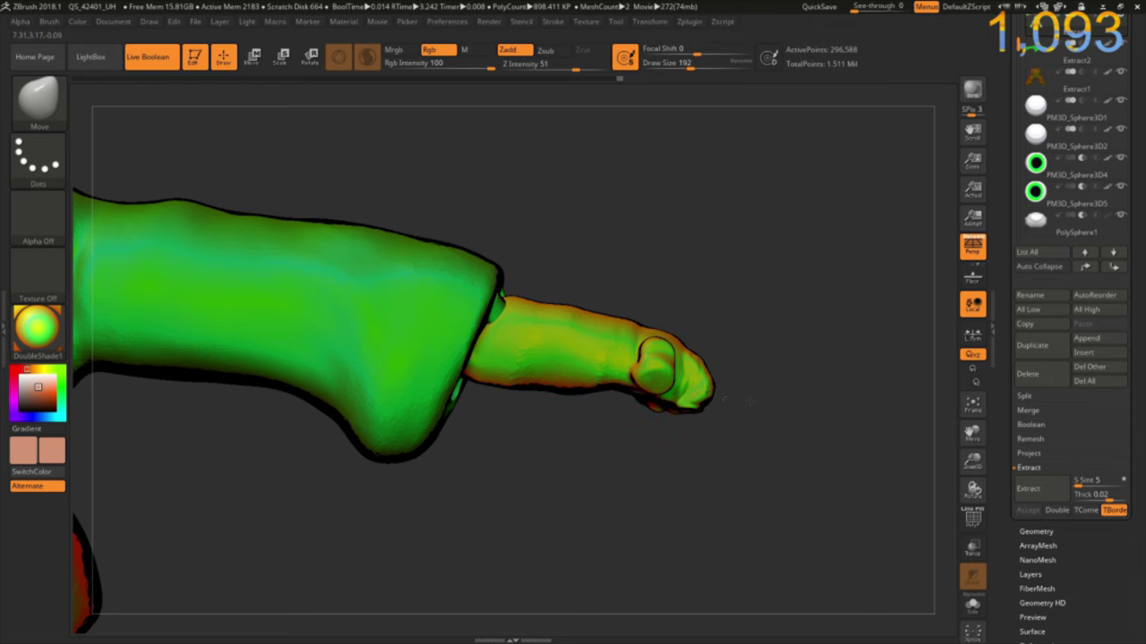
# Step: Enlarge the Draw Size, orbit to show the sleeve opening, and BPR-render the character
pyautogui.moveTo(755, 417); pyautogui.dragTo(625, 430)
pyautogui.moveTo(742, 422); pyautogui.dragTo(610, 424)
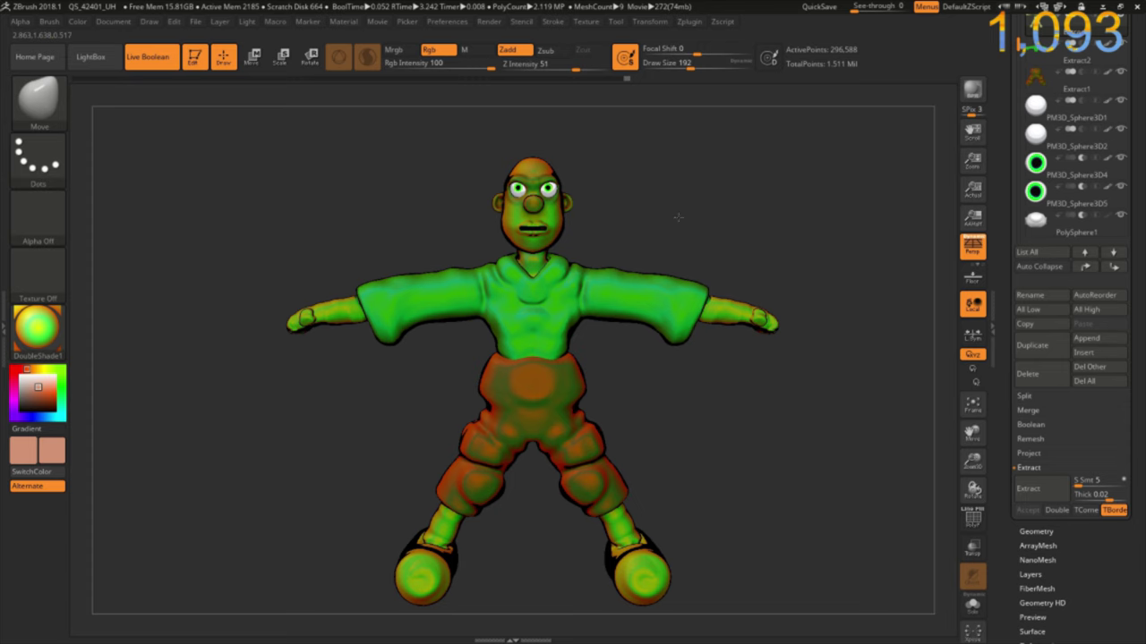
pyautogui.hotkey('shift', 'r')
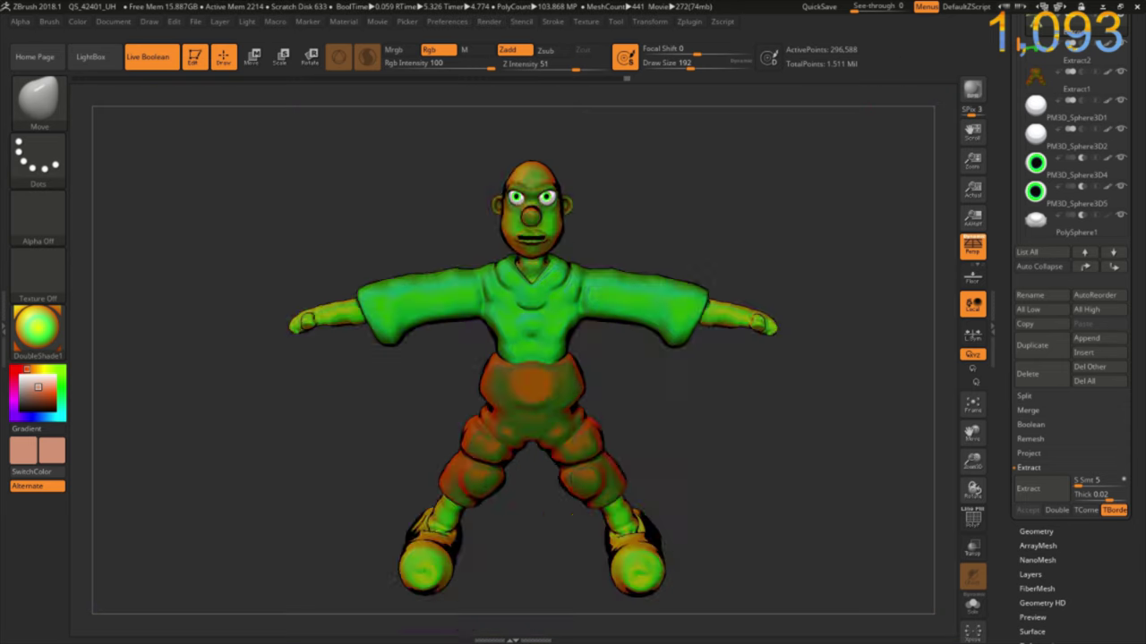
# Step: Zoom in on the head, switch to the Move brush, orbit to its side, and BPR-render again
pyautogui.moveTo(591, 200); pyautogui.dragTo(604, 193)
pyautogui.moveTo(604, 192)
pyautogui.keyDown('ctrl'); pyautogui.mouseDown(button='right')
pyautogui.moveTo(412, 331)
pyautogui.moveTo(435, 230)
pyautogui.moveTo(330, 363)
pyautogui.mouseUp(button='right'); pyautogui.keyUp('ctrl')
pyautogui.press('b')
pyautogui.press('m')
pyautogui.press('v')
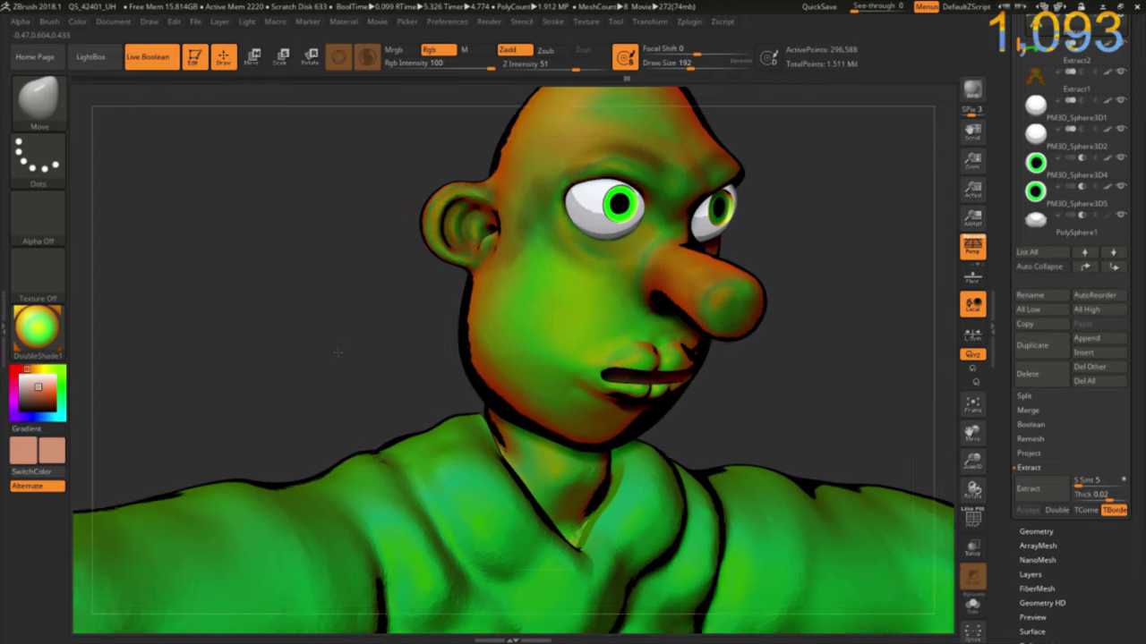
pyautogui.press('shift')
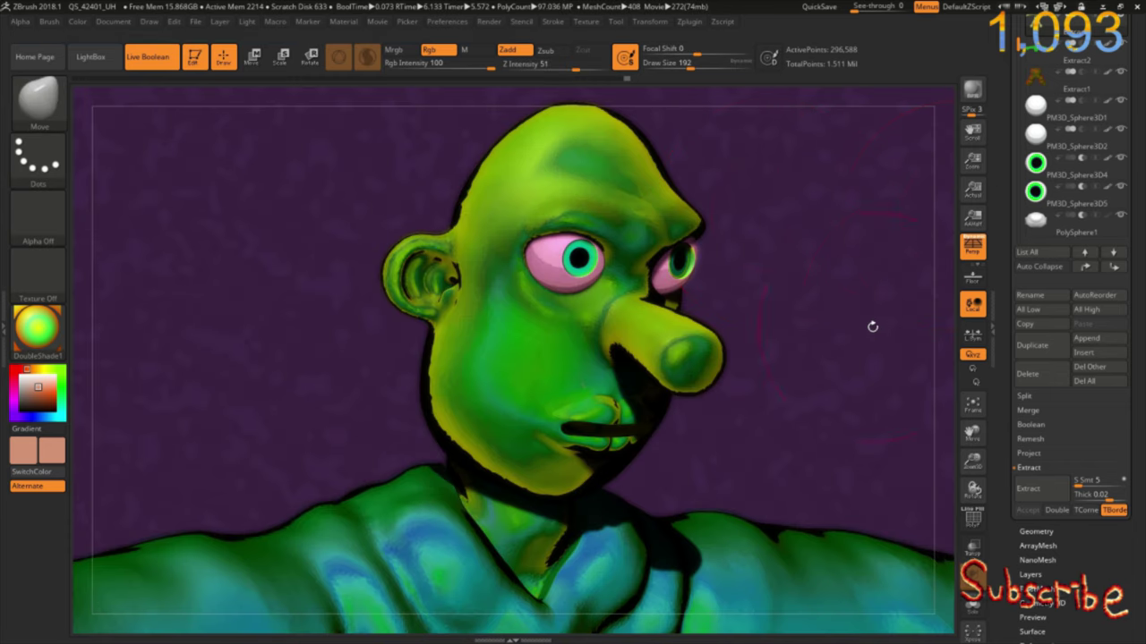
pyautogui.moveTo(869, 325); pyautogui.dragTo(799, 279)
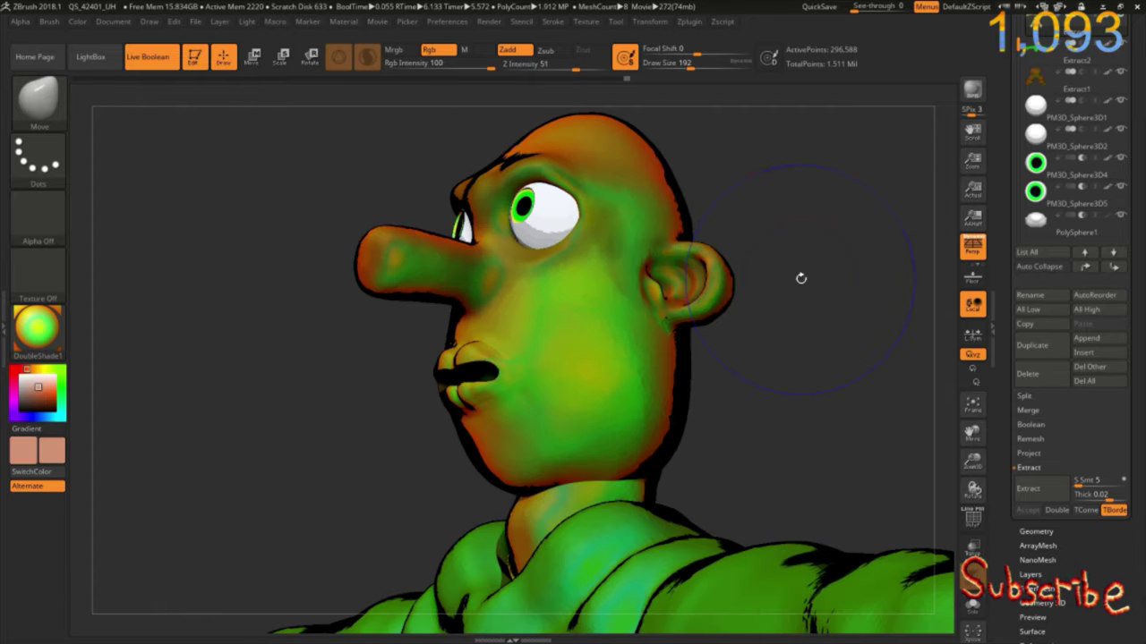
pyautogui.hotkey('shift', 'r')
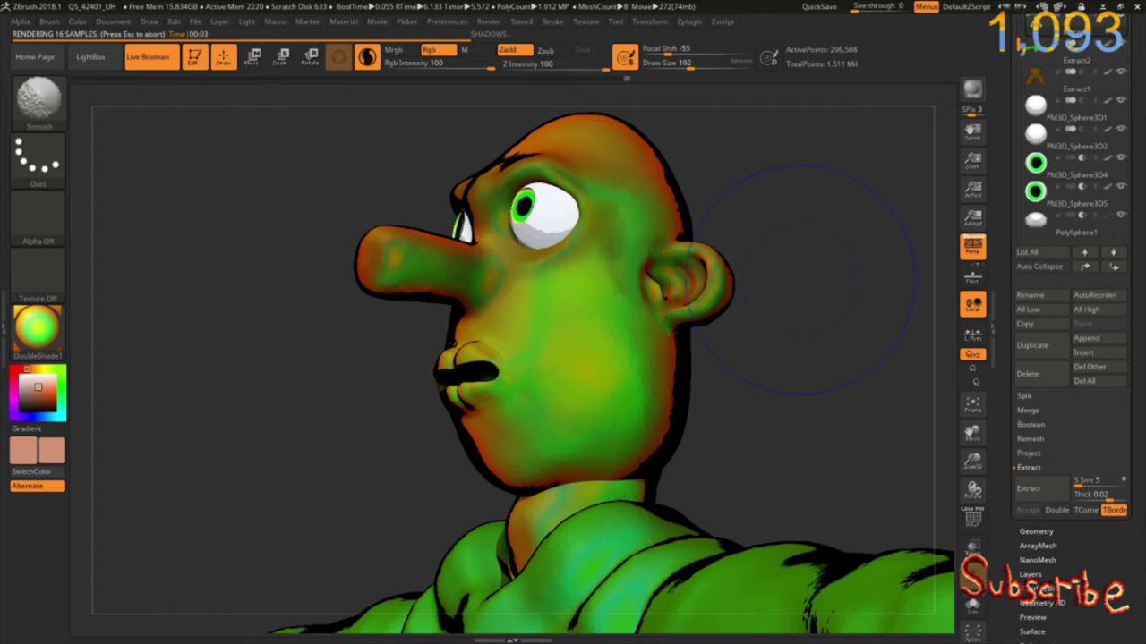